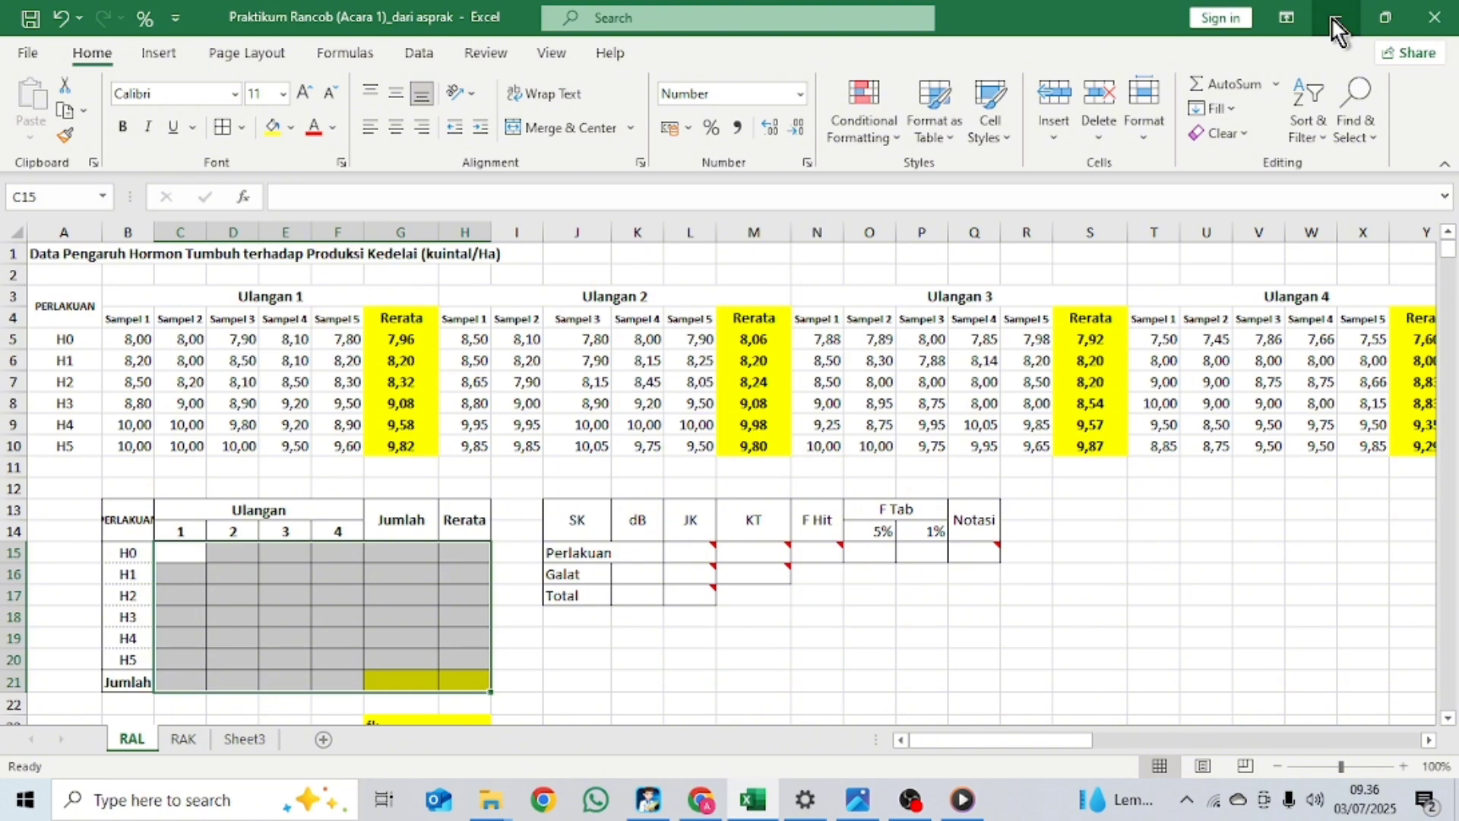
Step: Examine the soybean data title, the replication headers and the empty treatment recap and F-test tables
left_click(392, 276)
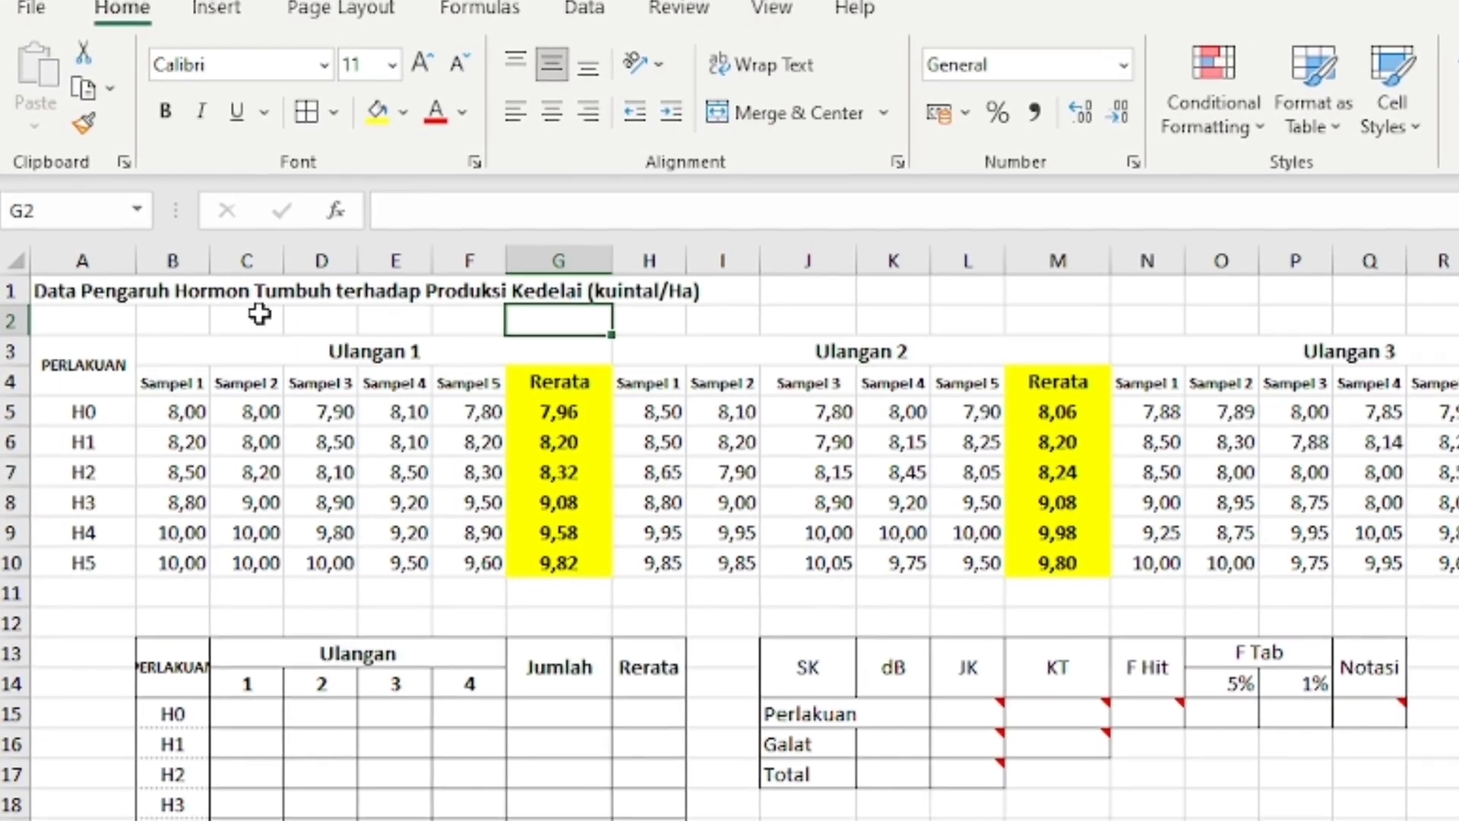
left_click(221, 310)
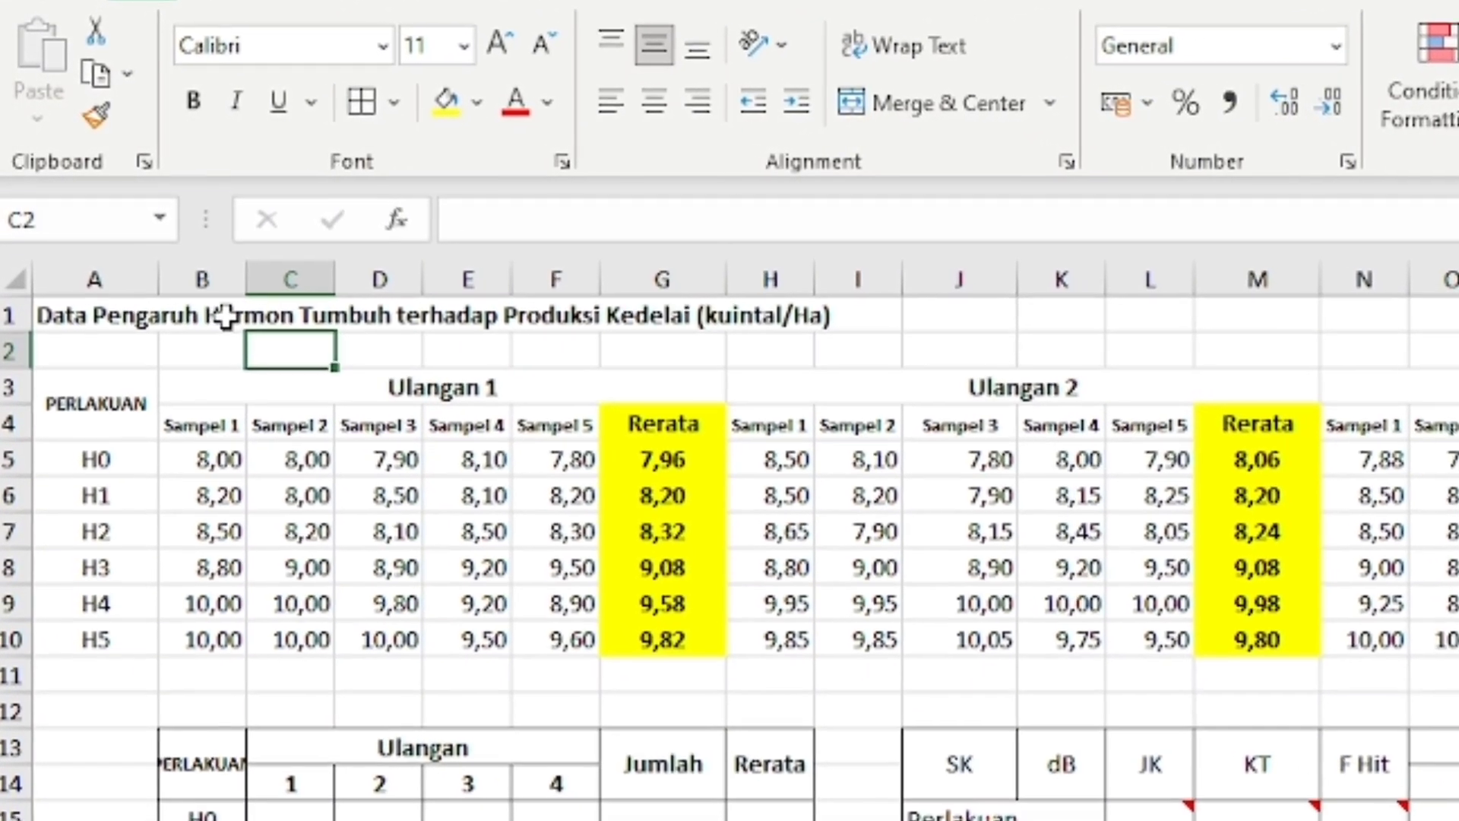
left_click(182, 312)
left_click(383, 312)
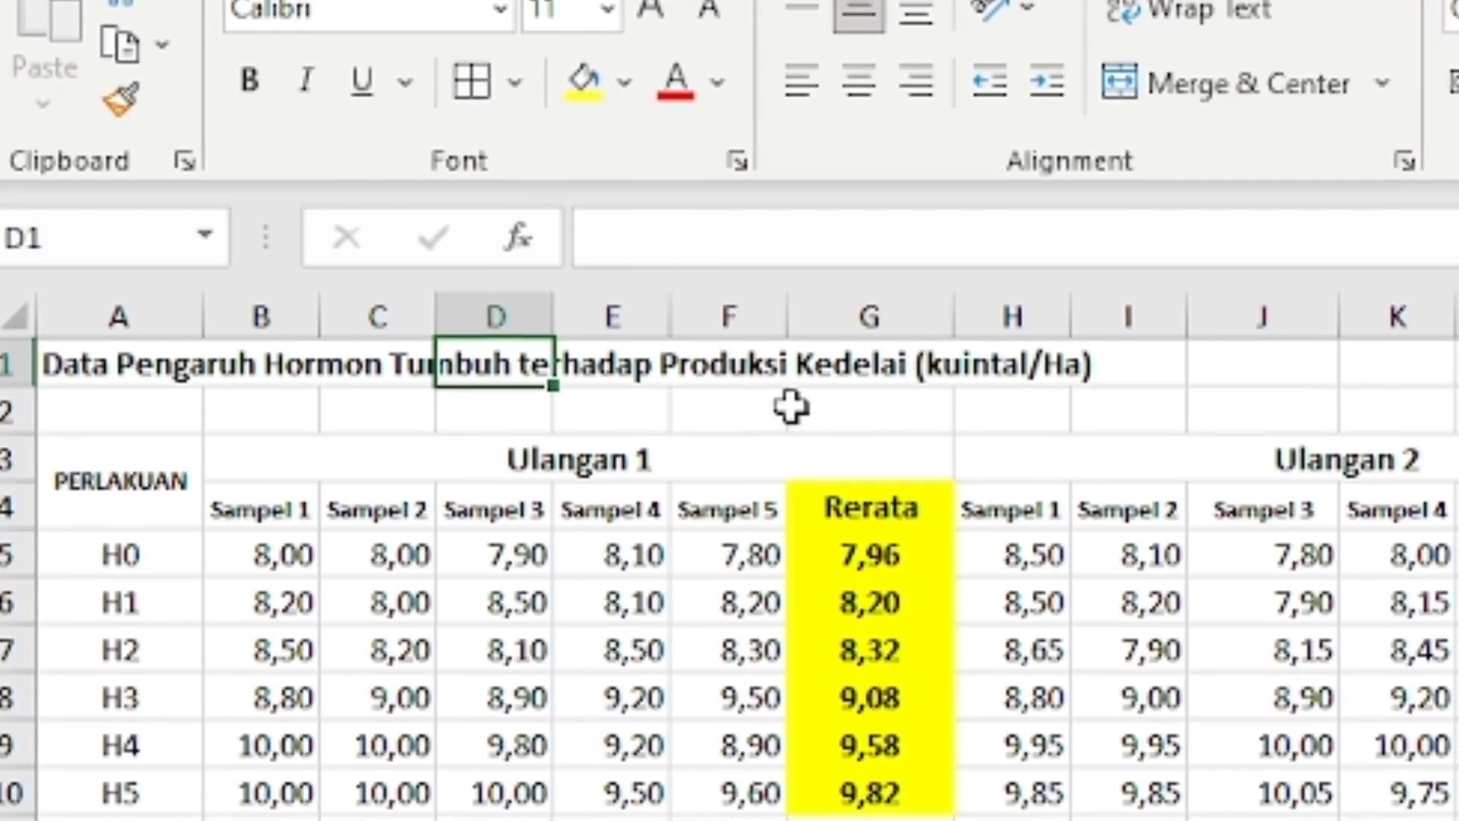
left_click(719, 381)
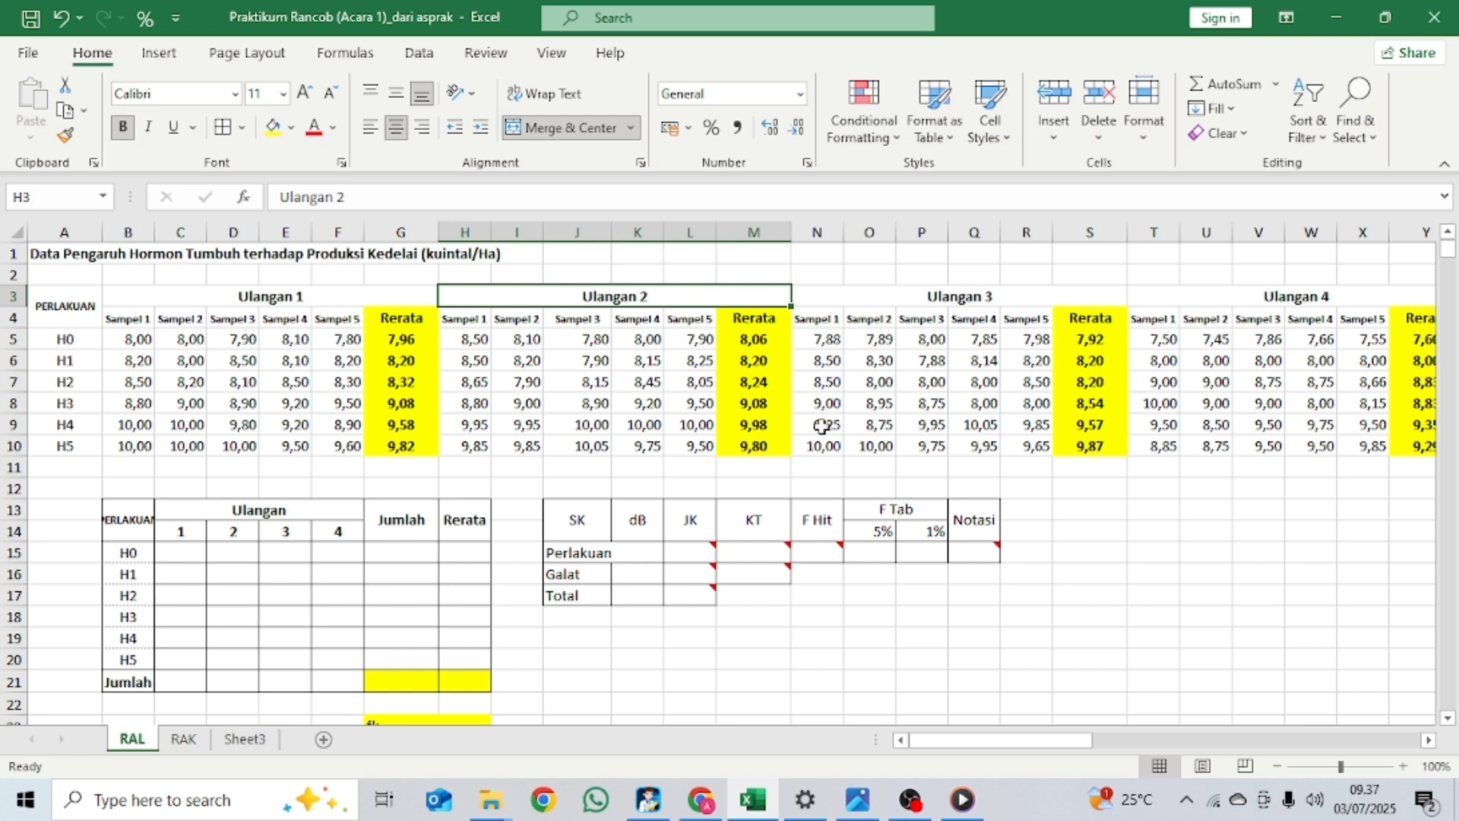
left_click(870, 537)
left_click(811, 635)
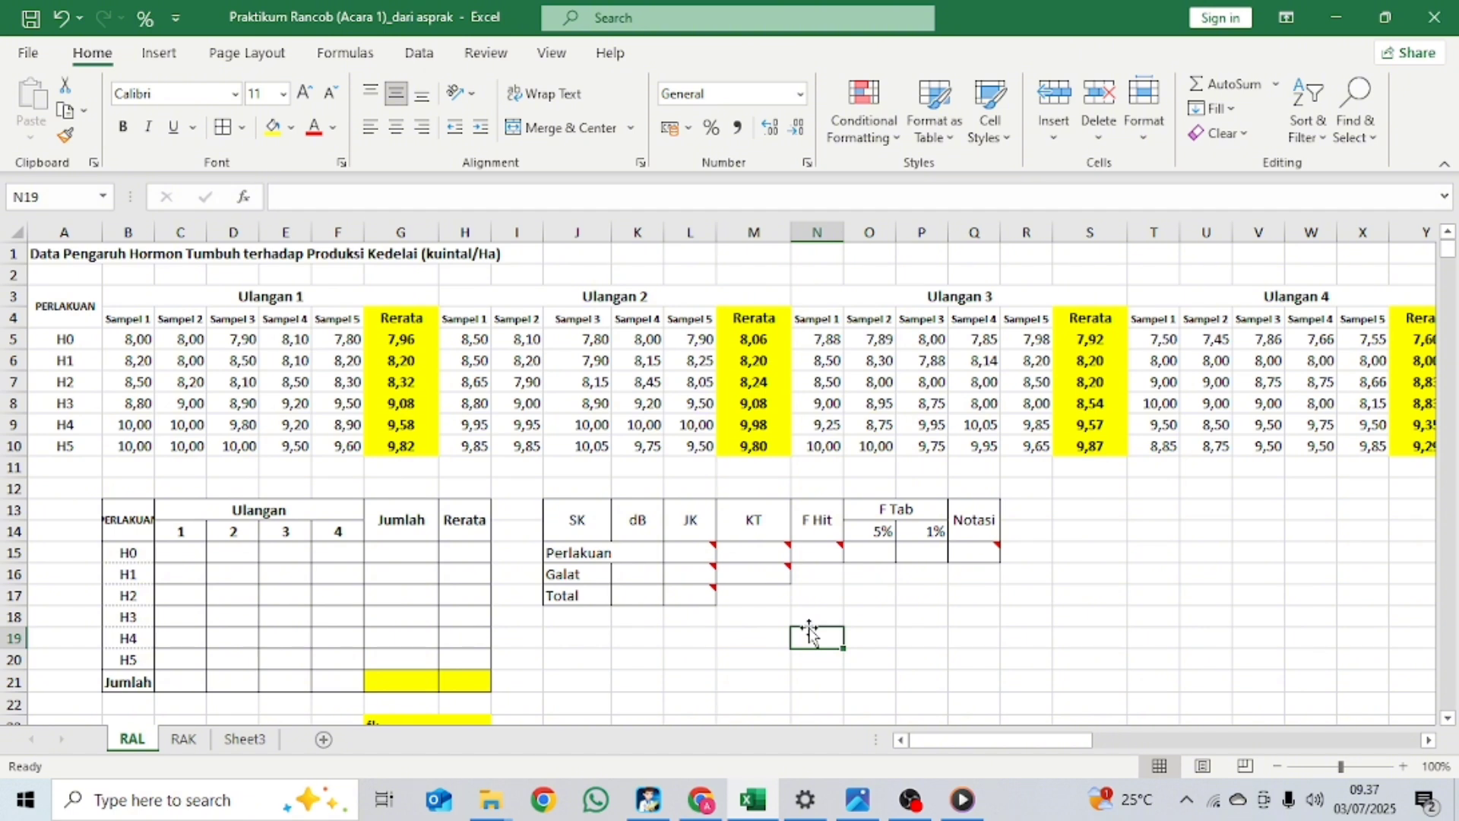
left_click_drag(121, 508, 474, 689)
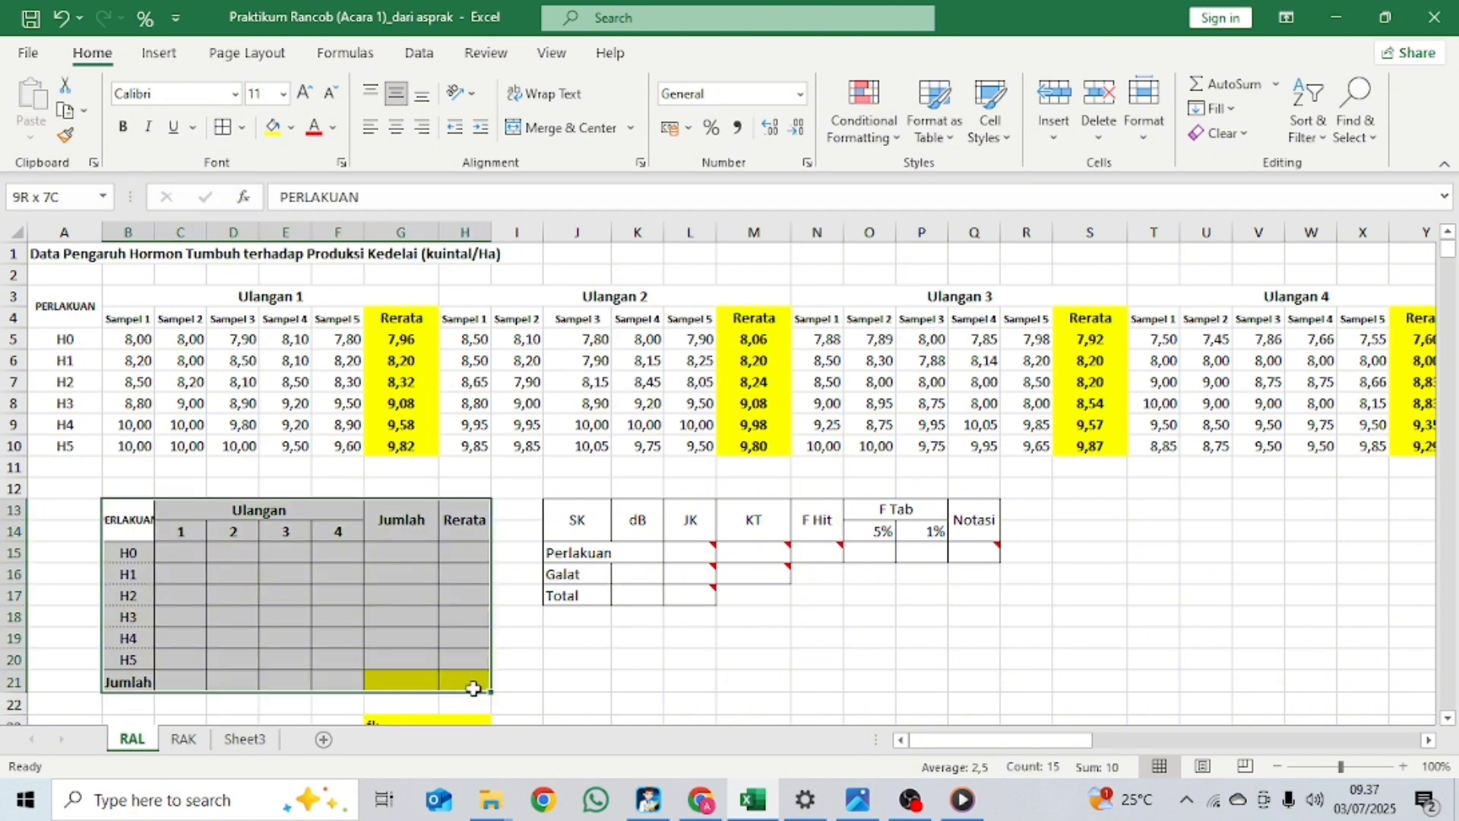
left_click(637, 637)
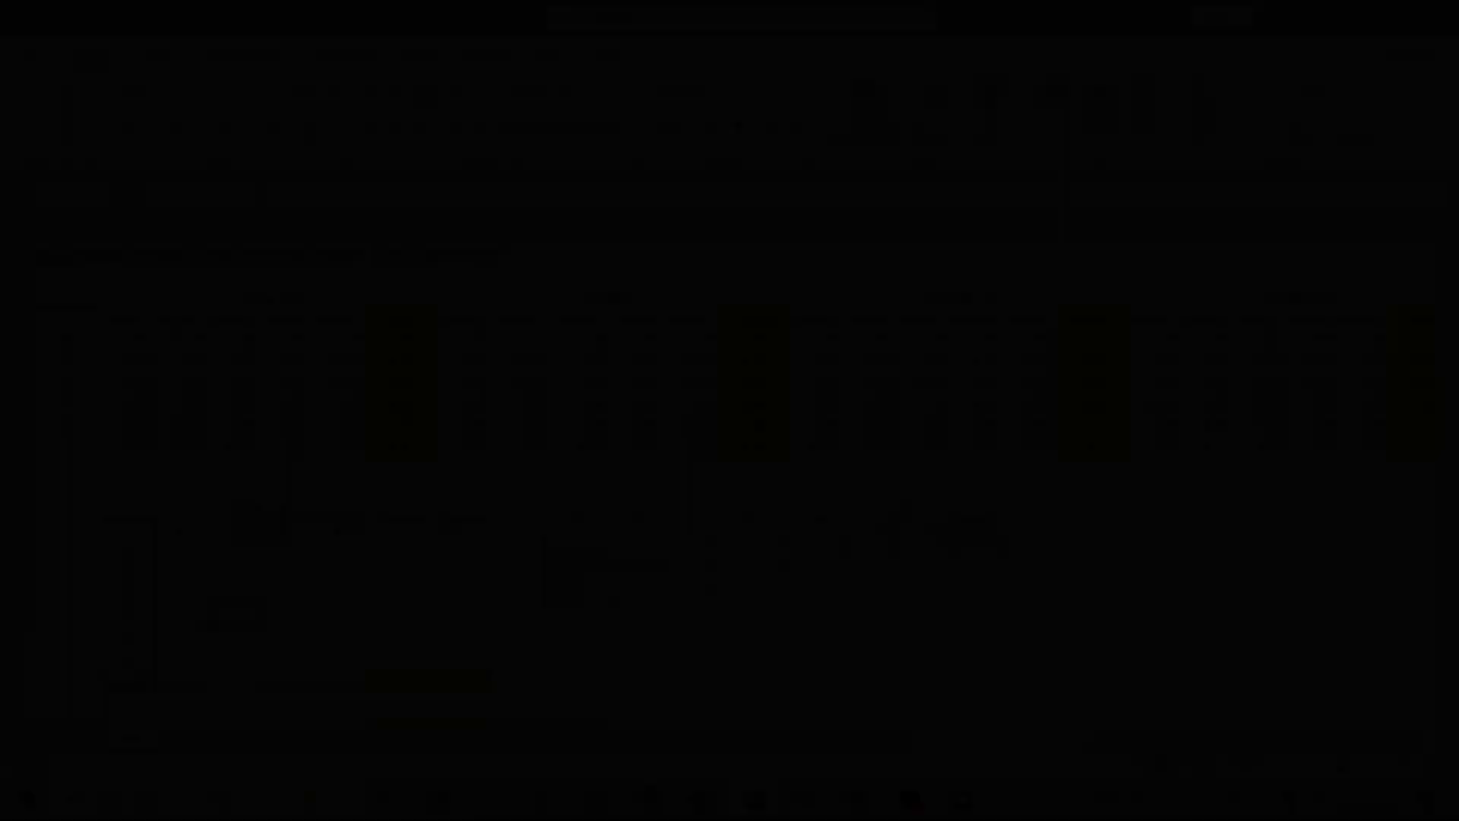
left_click(212, 618)
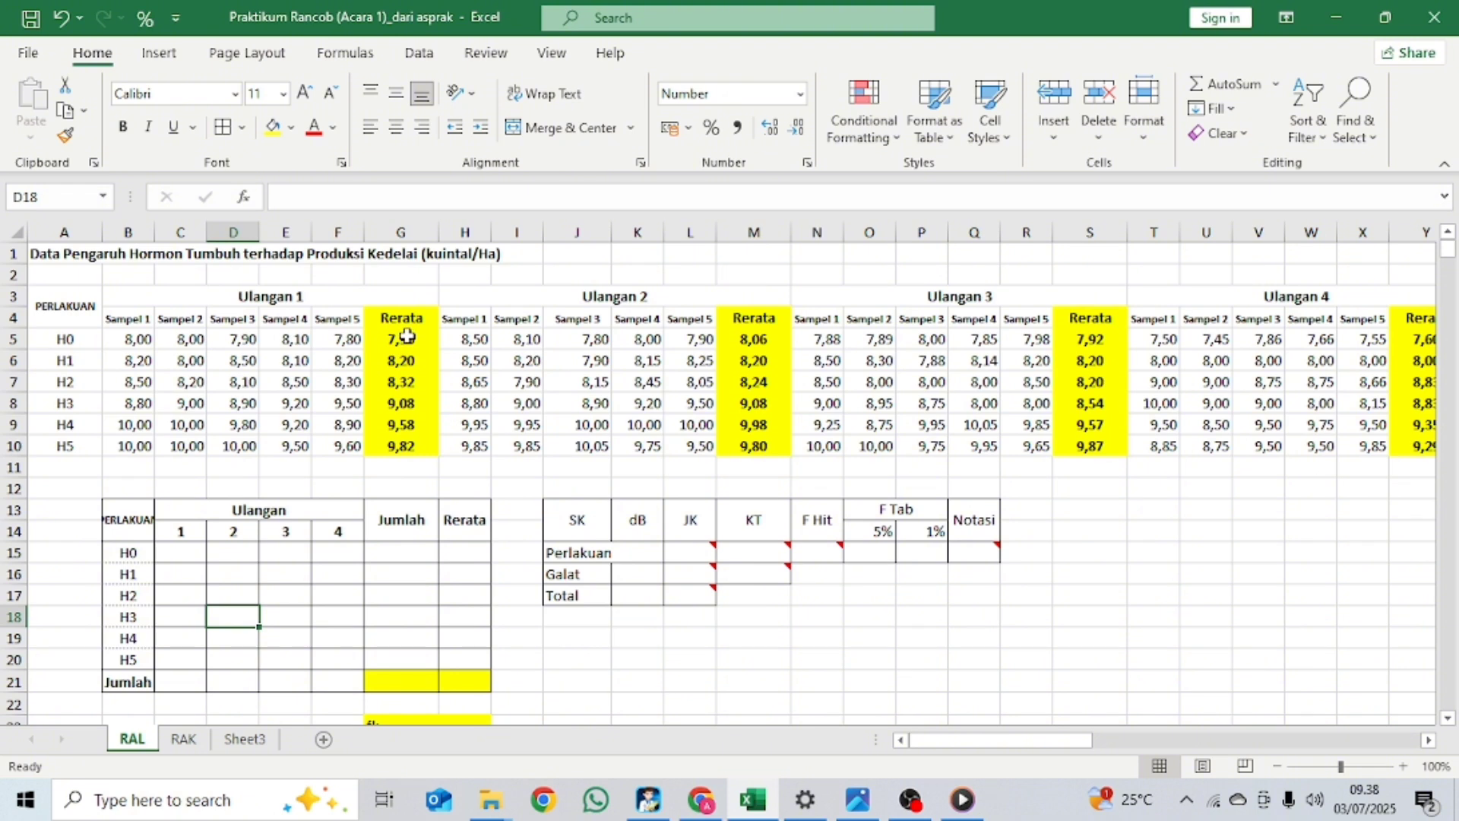
left_click_drag(406, 335, 410, 447)
key("Delete")
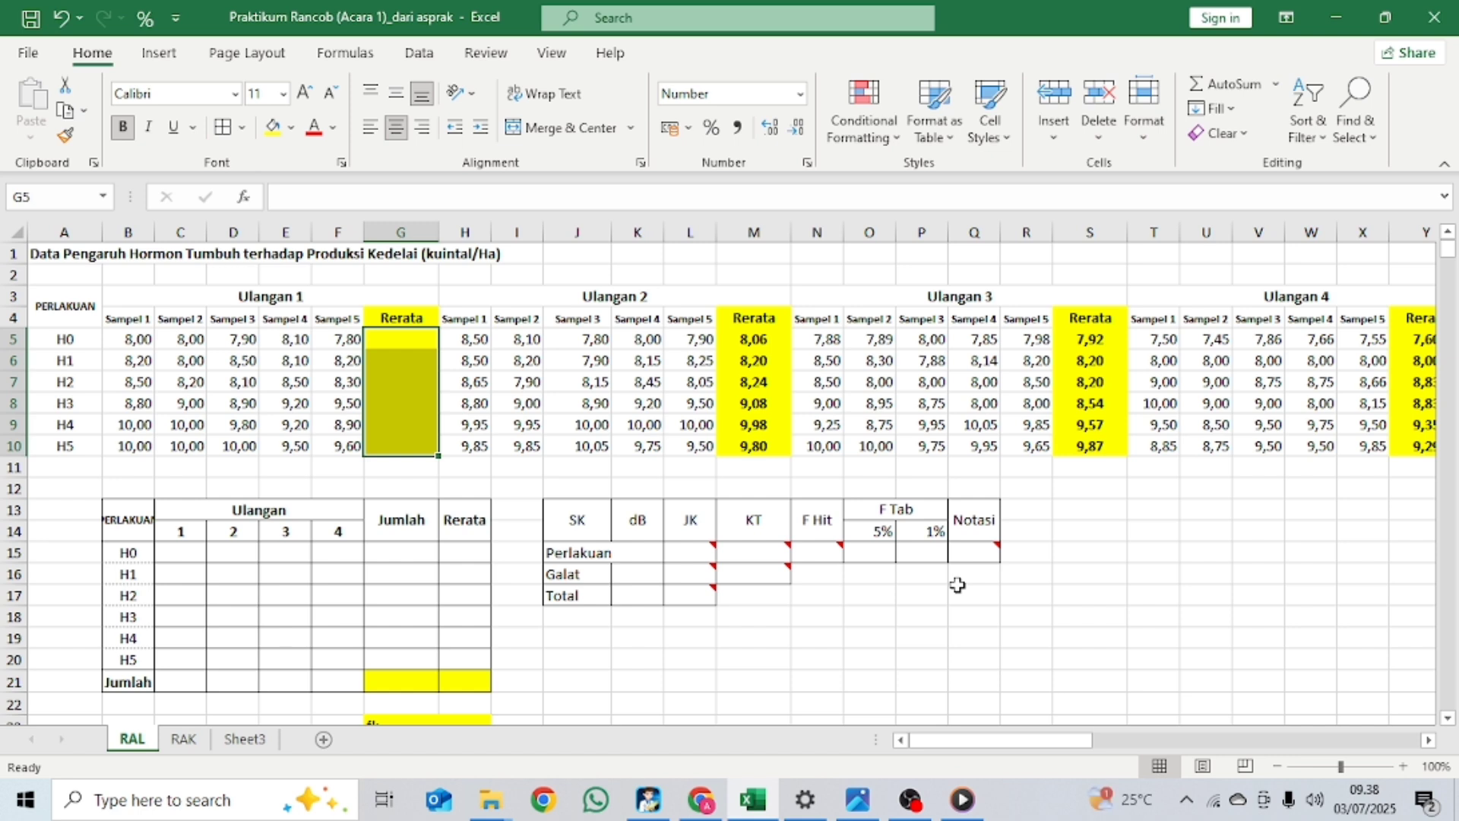
key("ctrl+z")
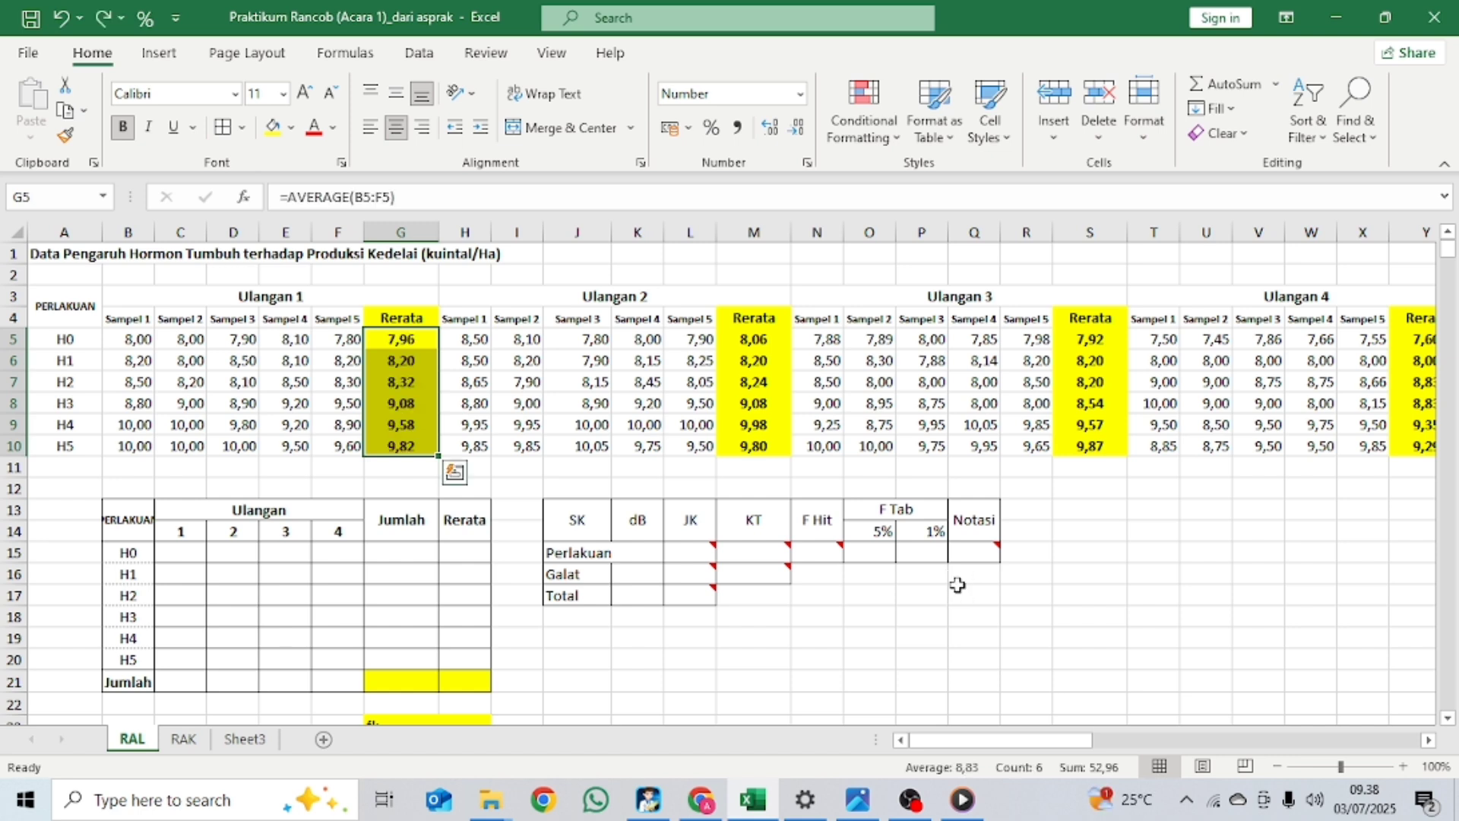
left_click(963, 660)
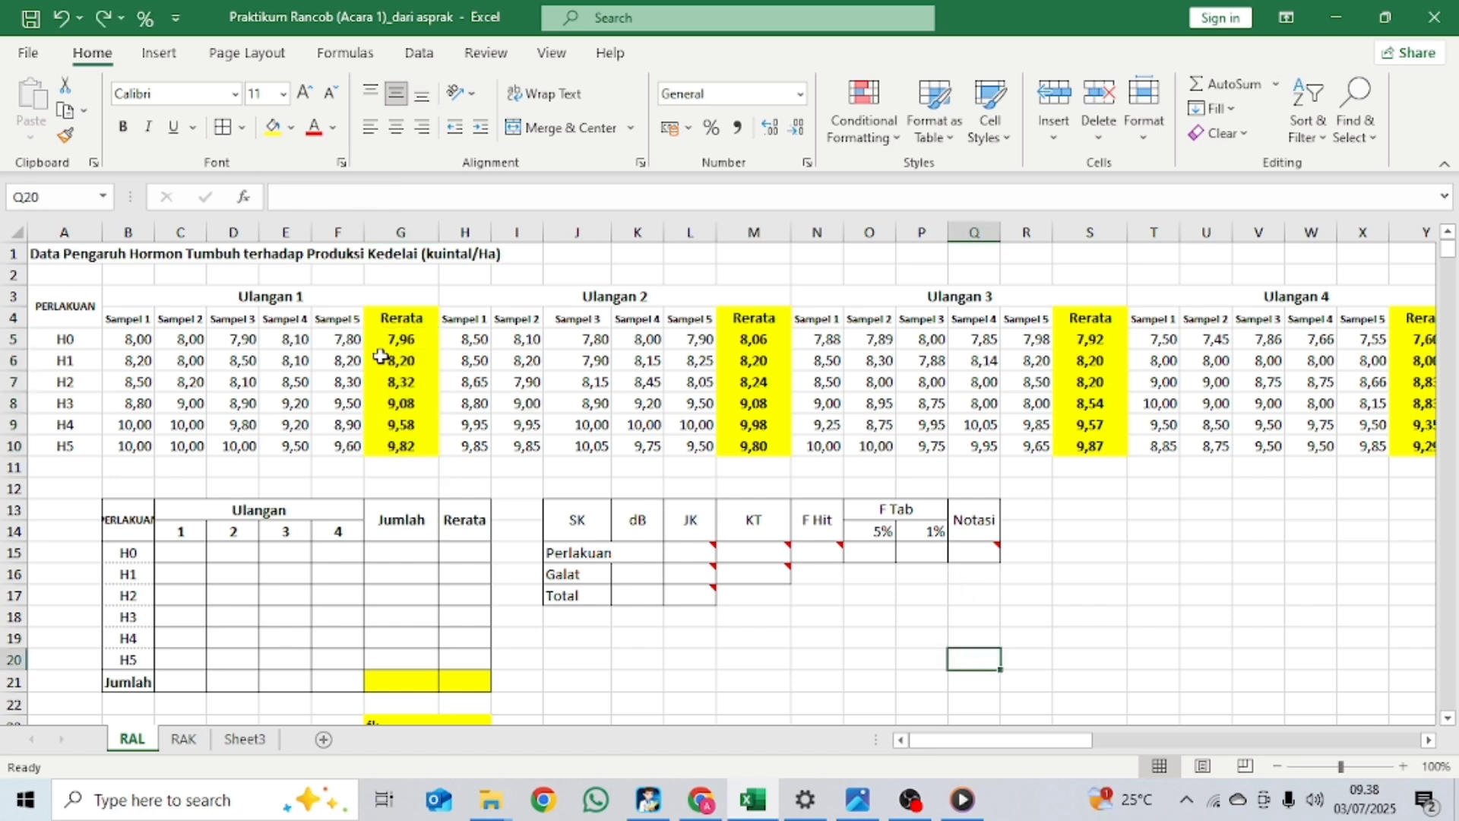
Step: Inspect the Rerata formula for H0 in Ulangan 1, the replication averages, and the empty recap table below the data
double_click(422, 340)
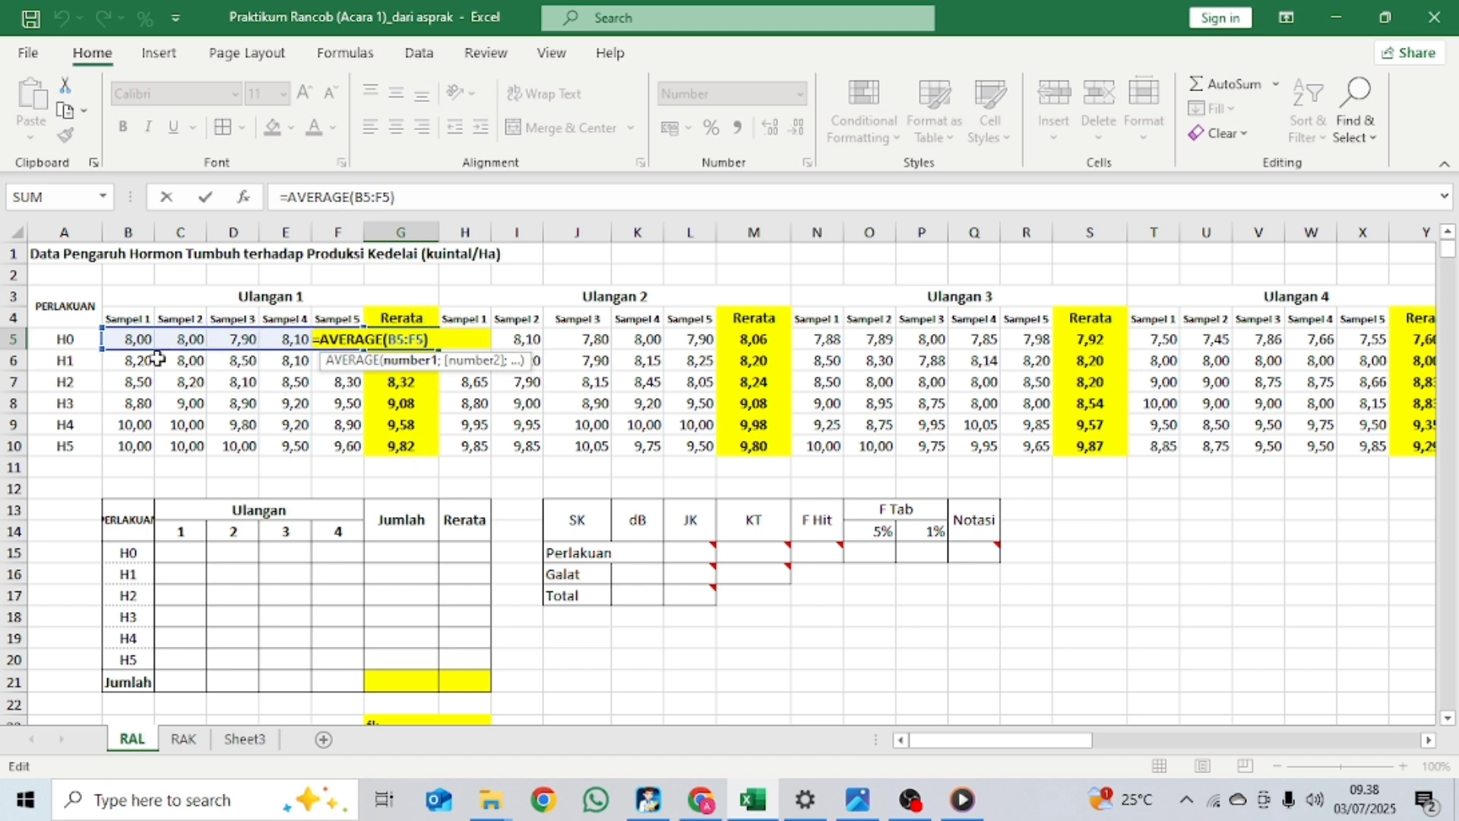
key("Return")
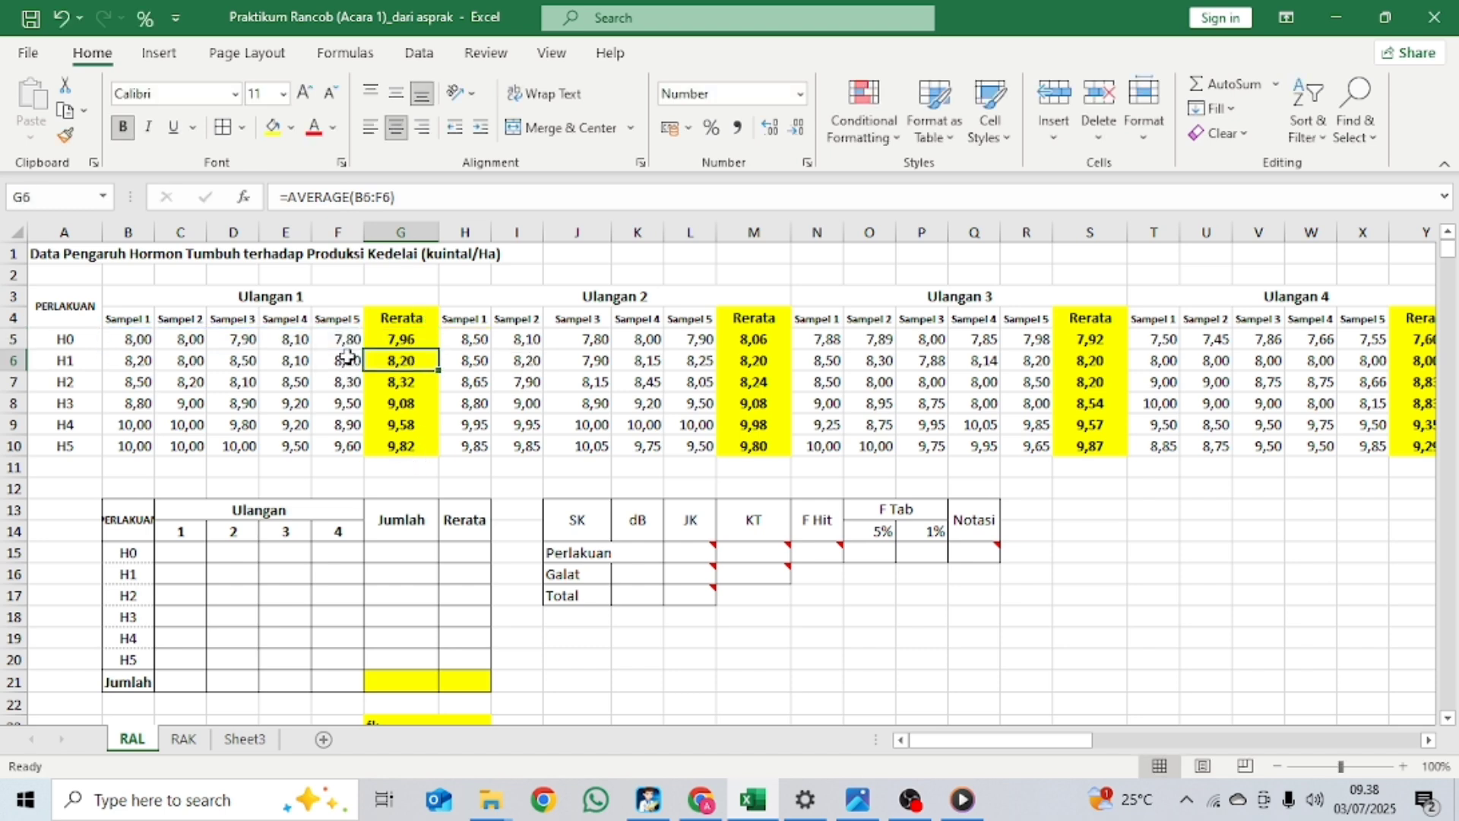
left_click_drag(65, 304, 767, 429)
left_click(933, 493)
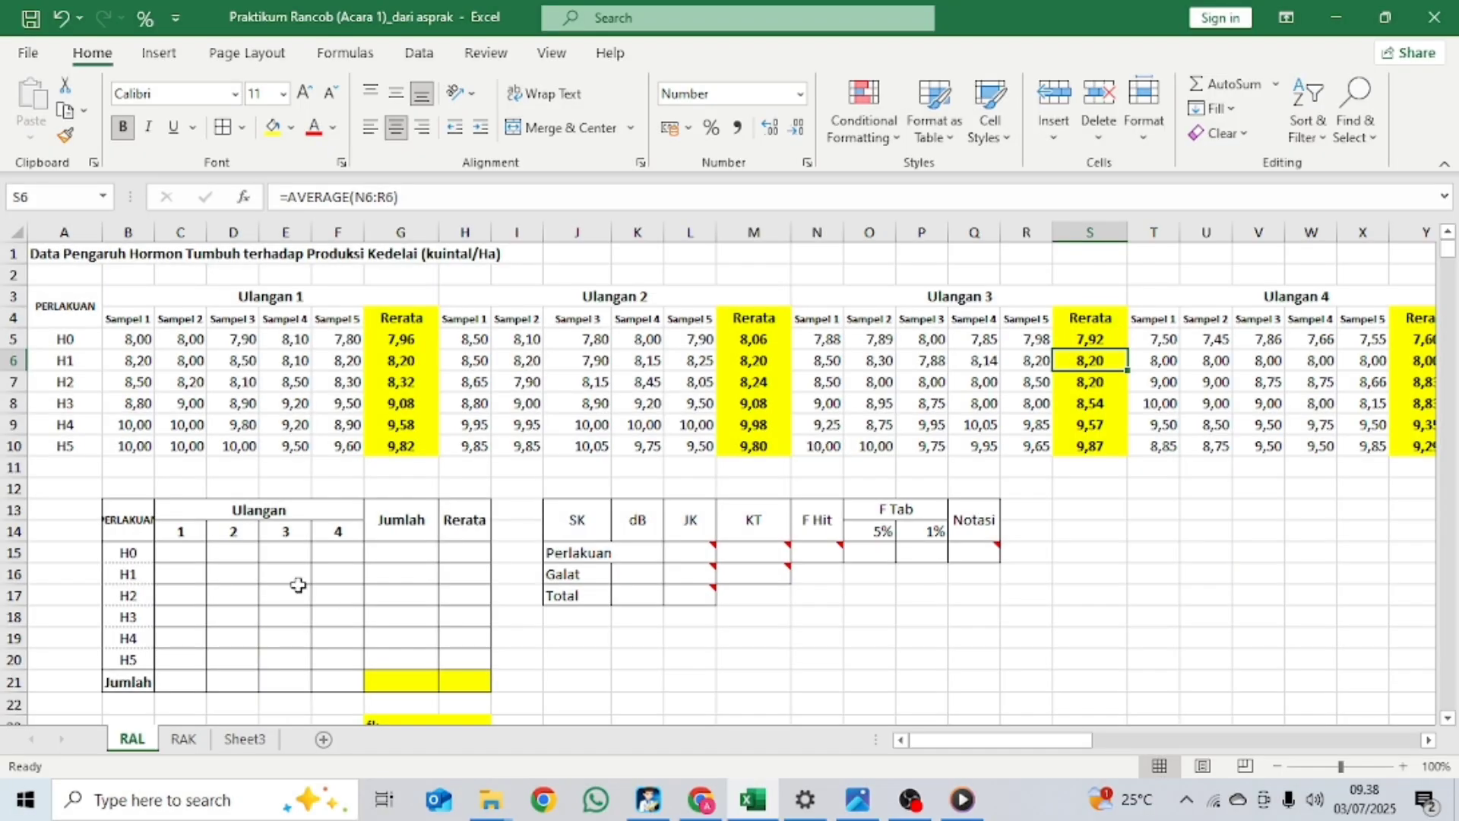
left_click(295, 581)
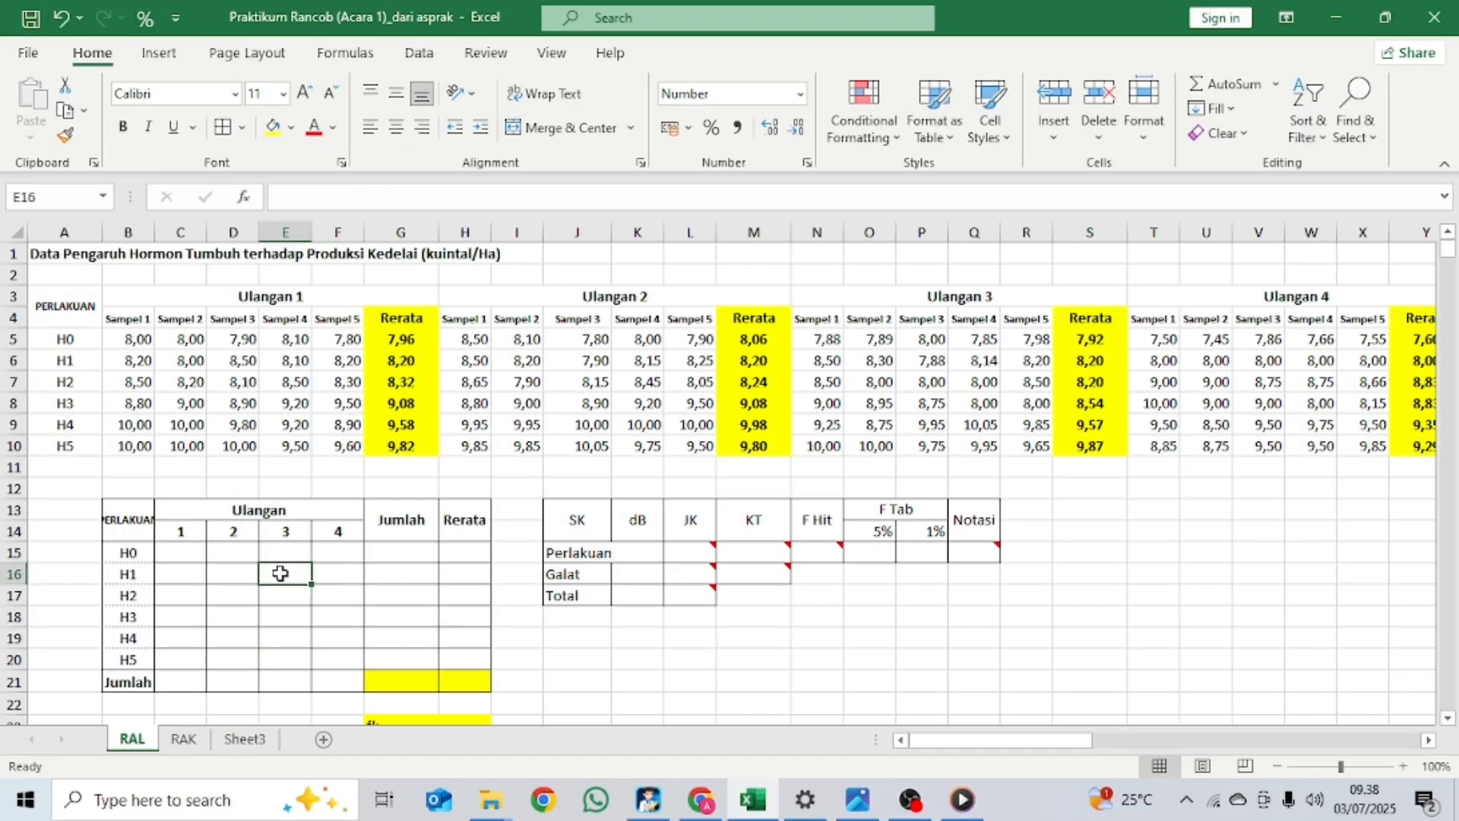
left_click(210, 555)
left_click(186, 554)
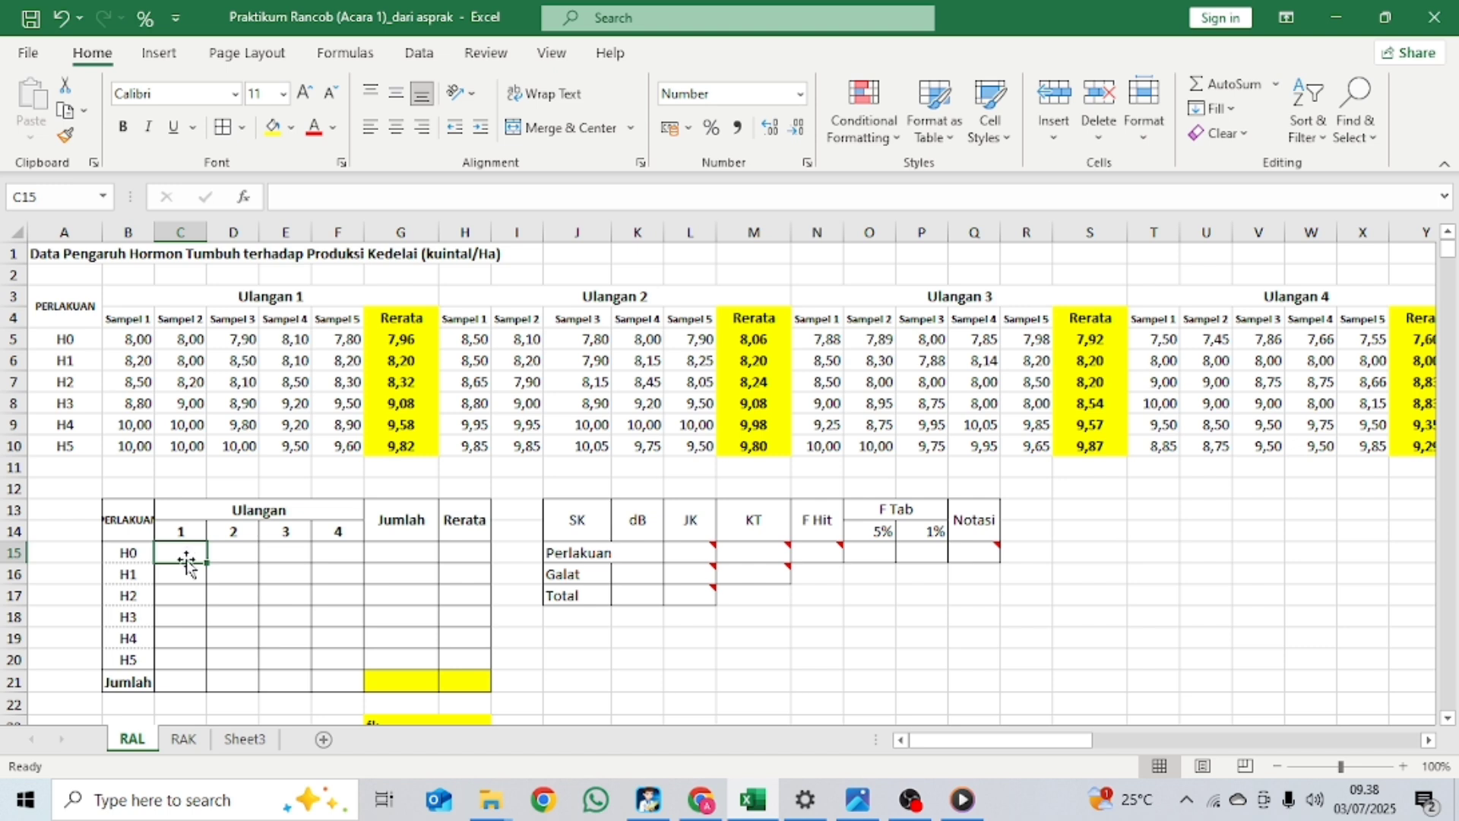
left_click(185, 576)
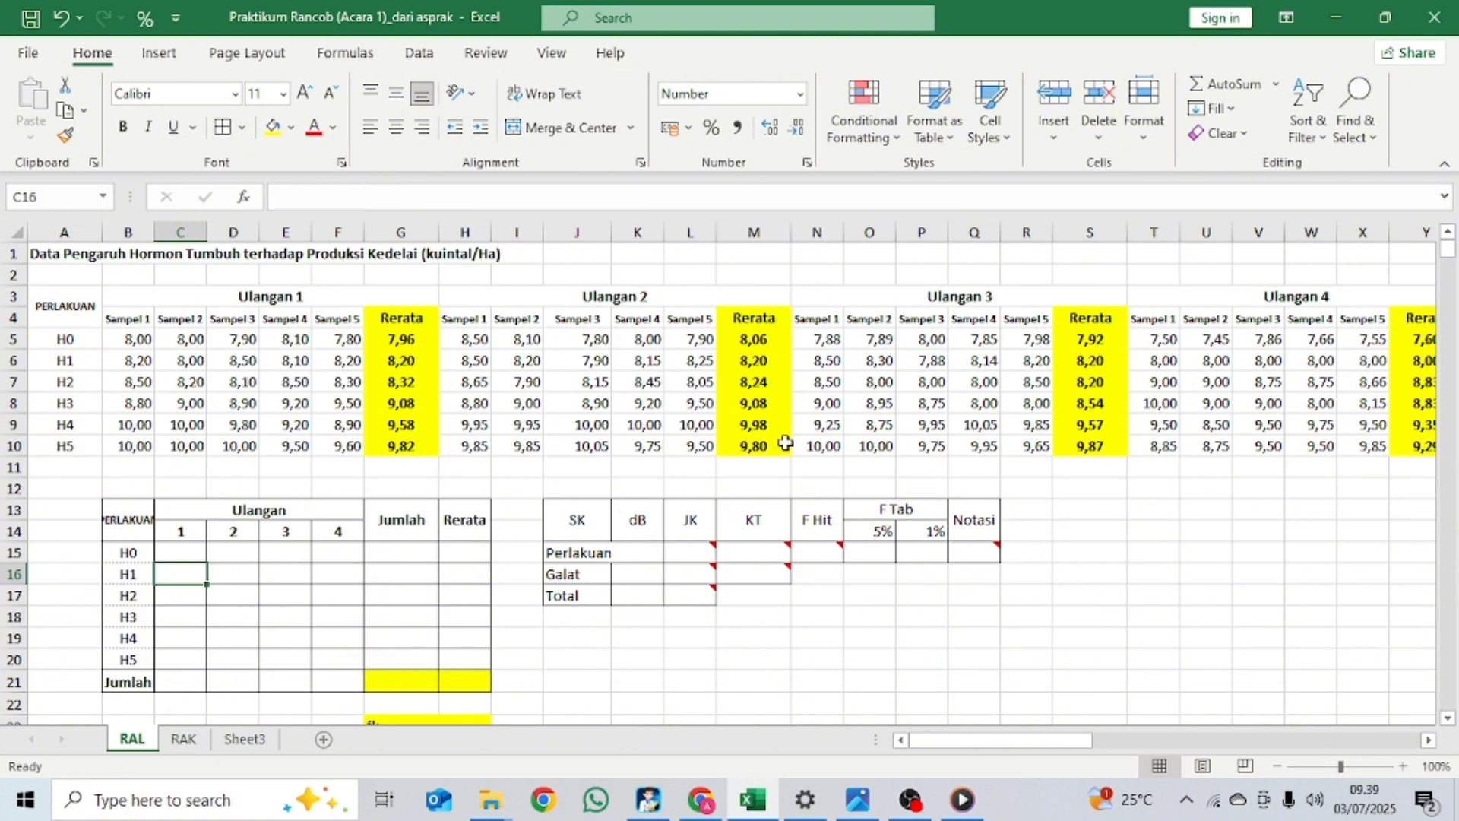
scroll(647, 640, "down", 3)
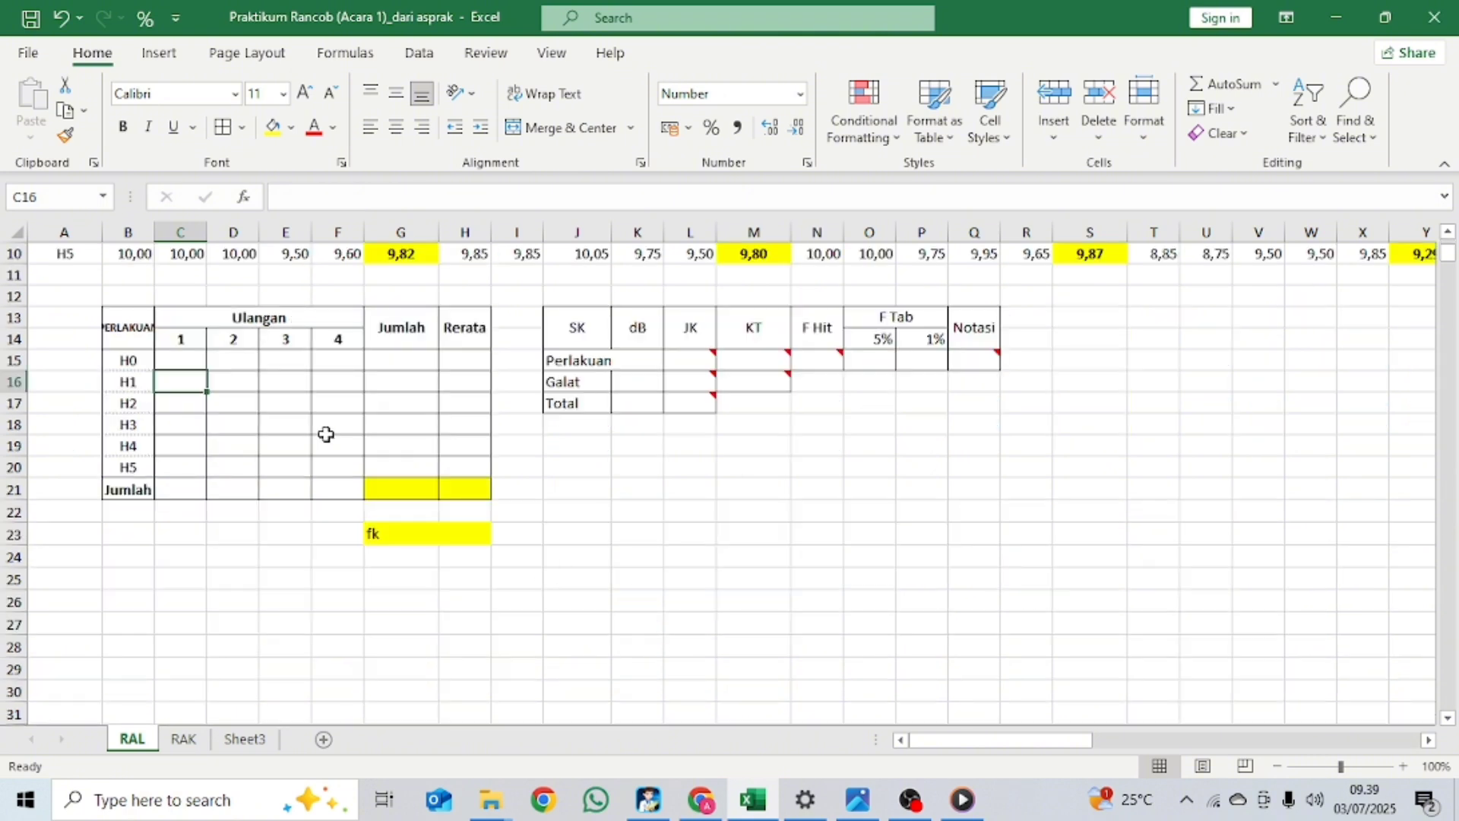
scroll(326, 434, "up", 3)
Step: Fill the Ulangan 1 column of the recap table by linking H0 to G5 and copying the formula down through H5
left_click(168, 557)
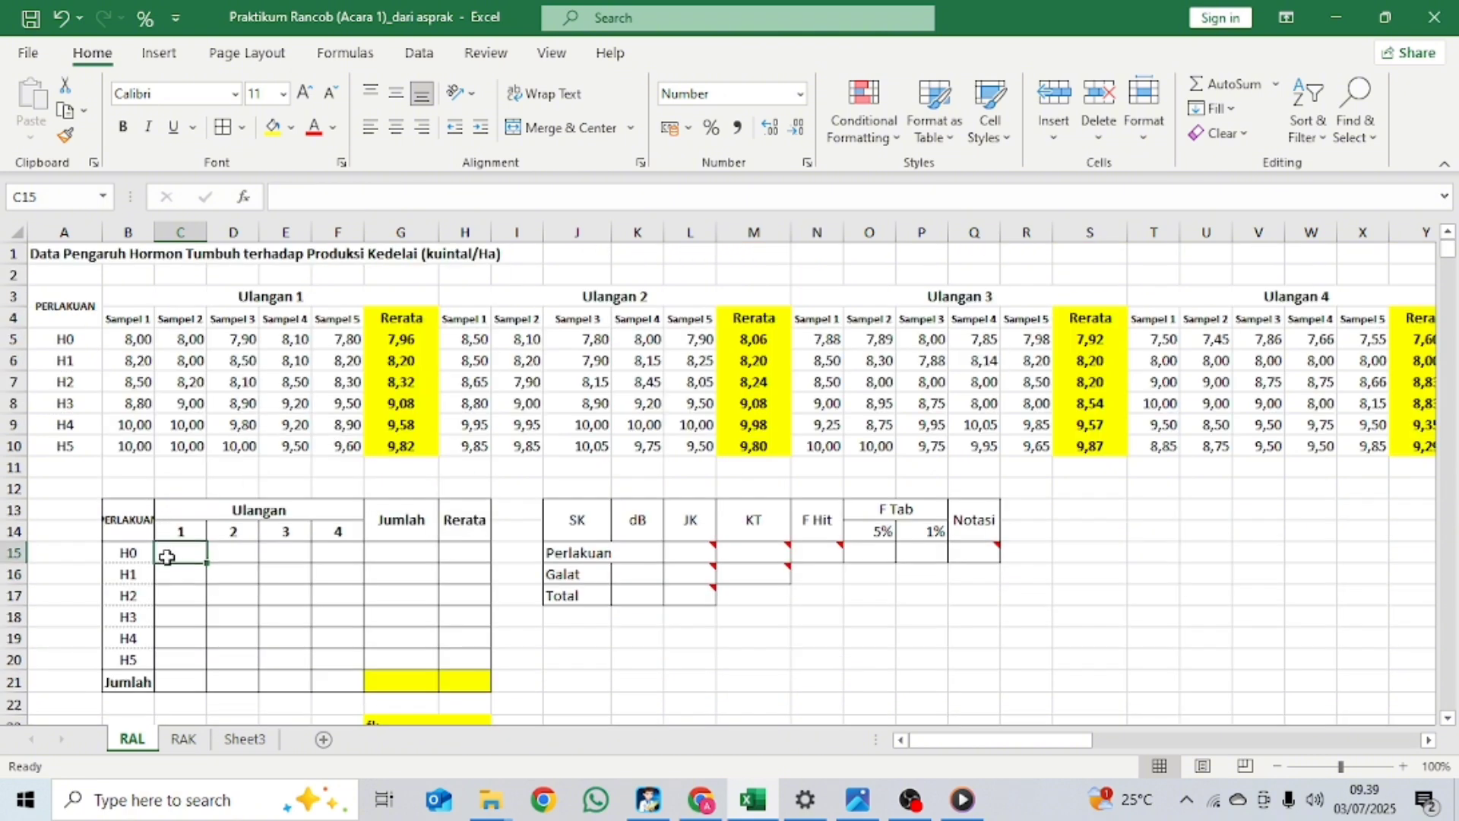
left_click_drag(401, 319, 440, 450)
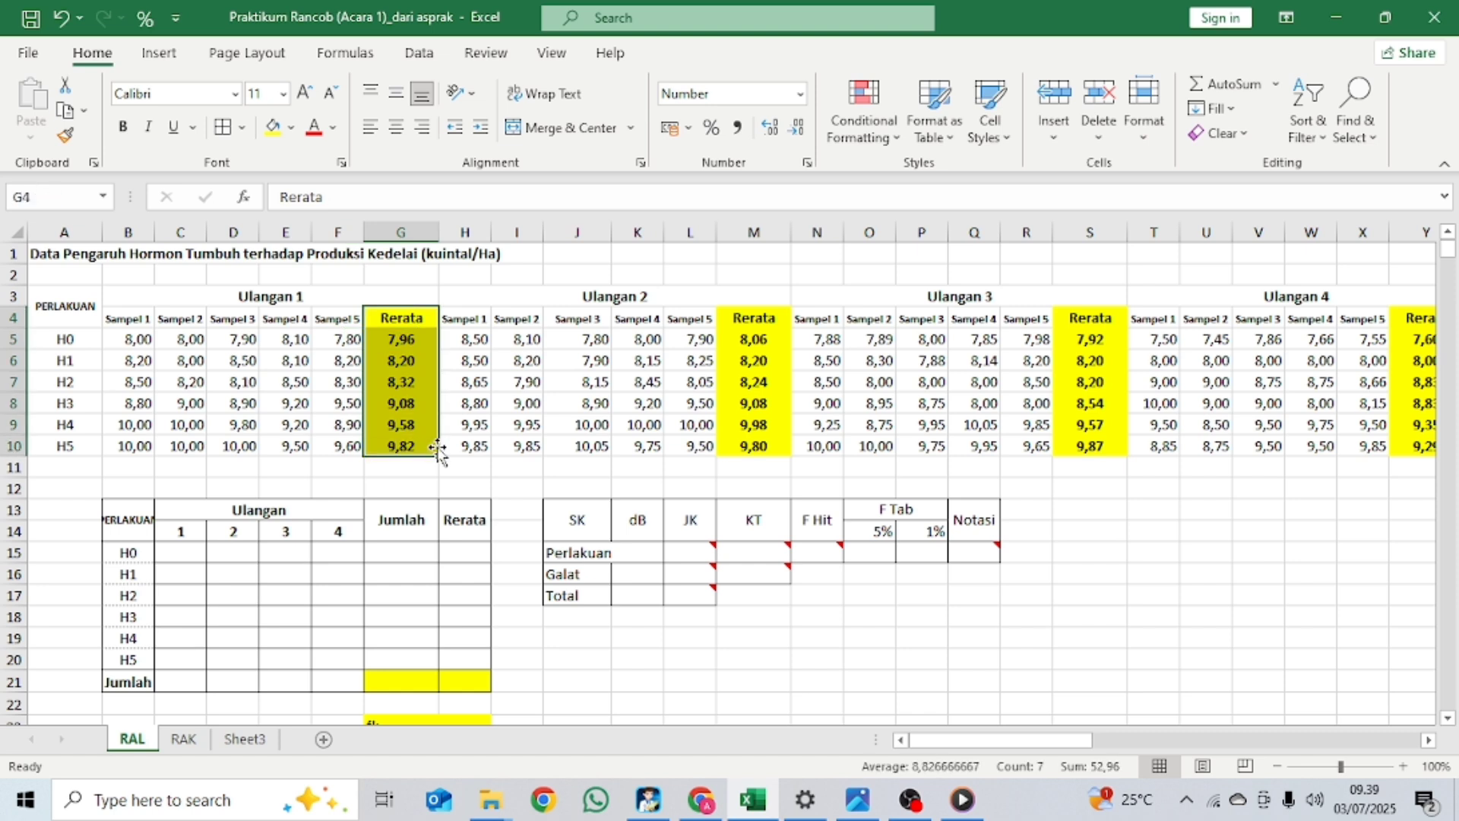
mouse_move(173, 554)
left_mouse_down()
mouse_move(180, 645)
mouse_move(244, 593)
mouse_move(202, 580)
mouse_move(187, 554)
left_mouse_up()
type("=")
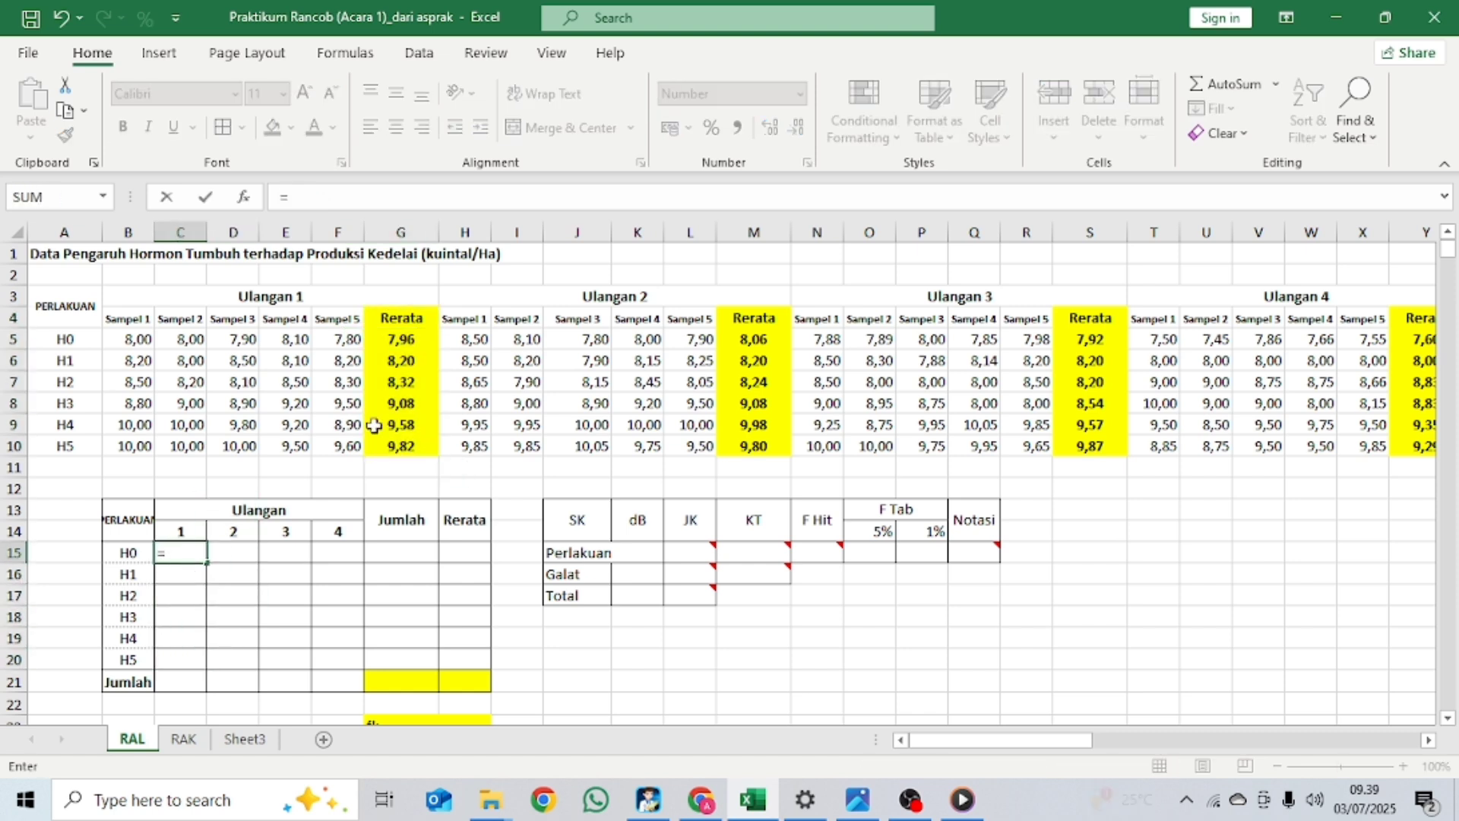
left_click(408, 341)
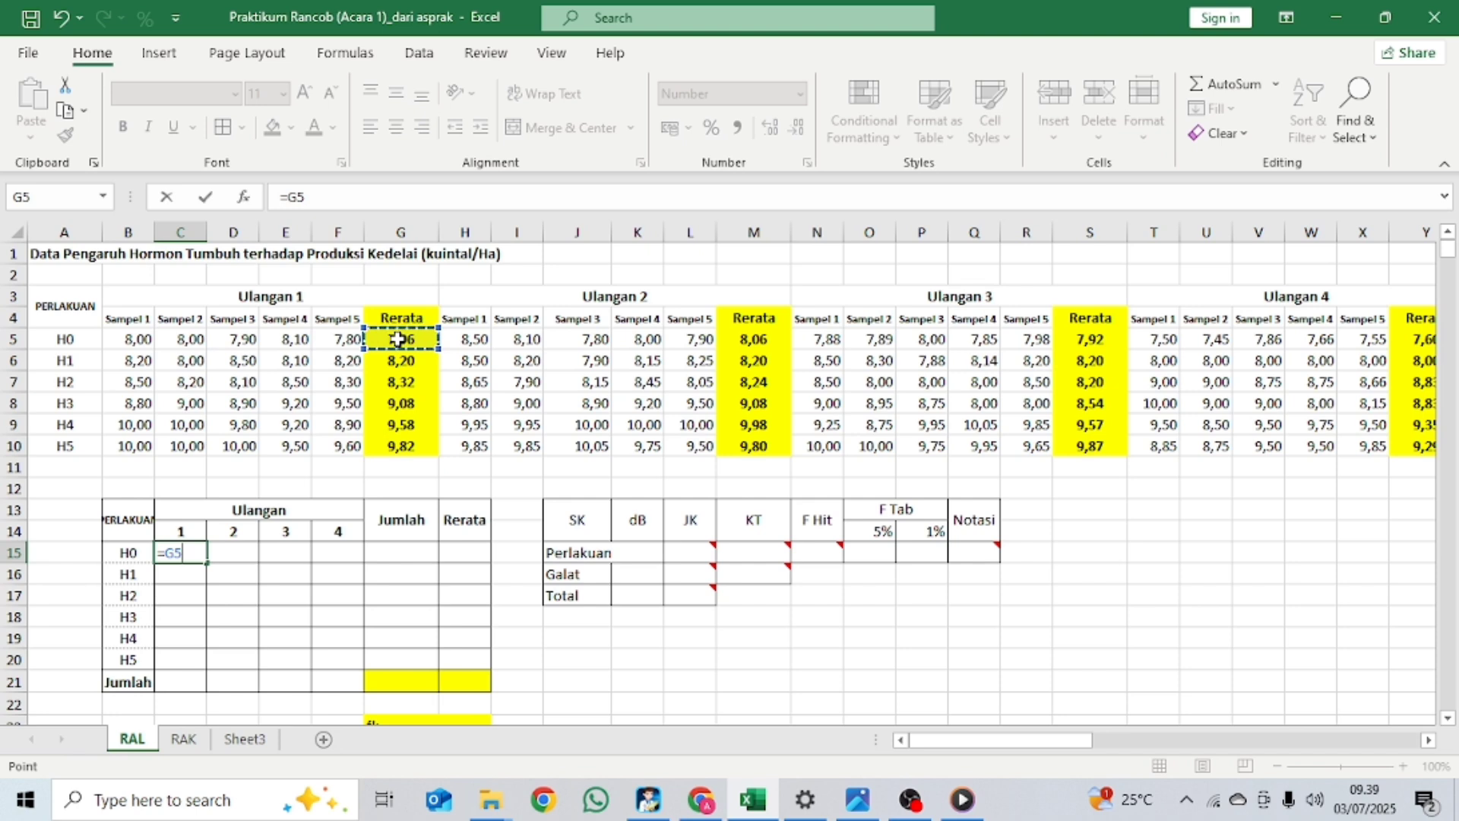
key("Return")
left_click(171, 553)
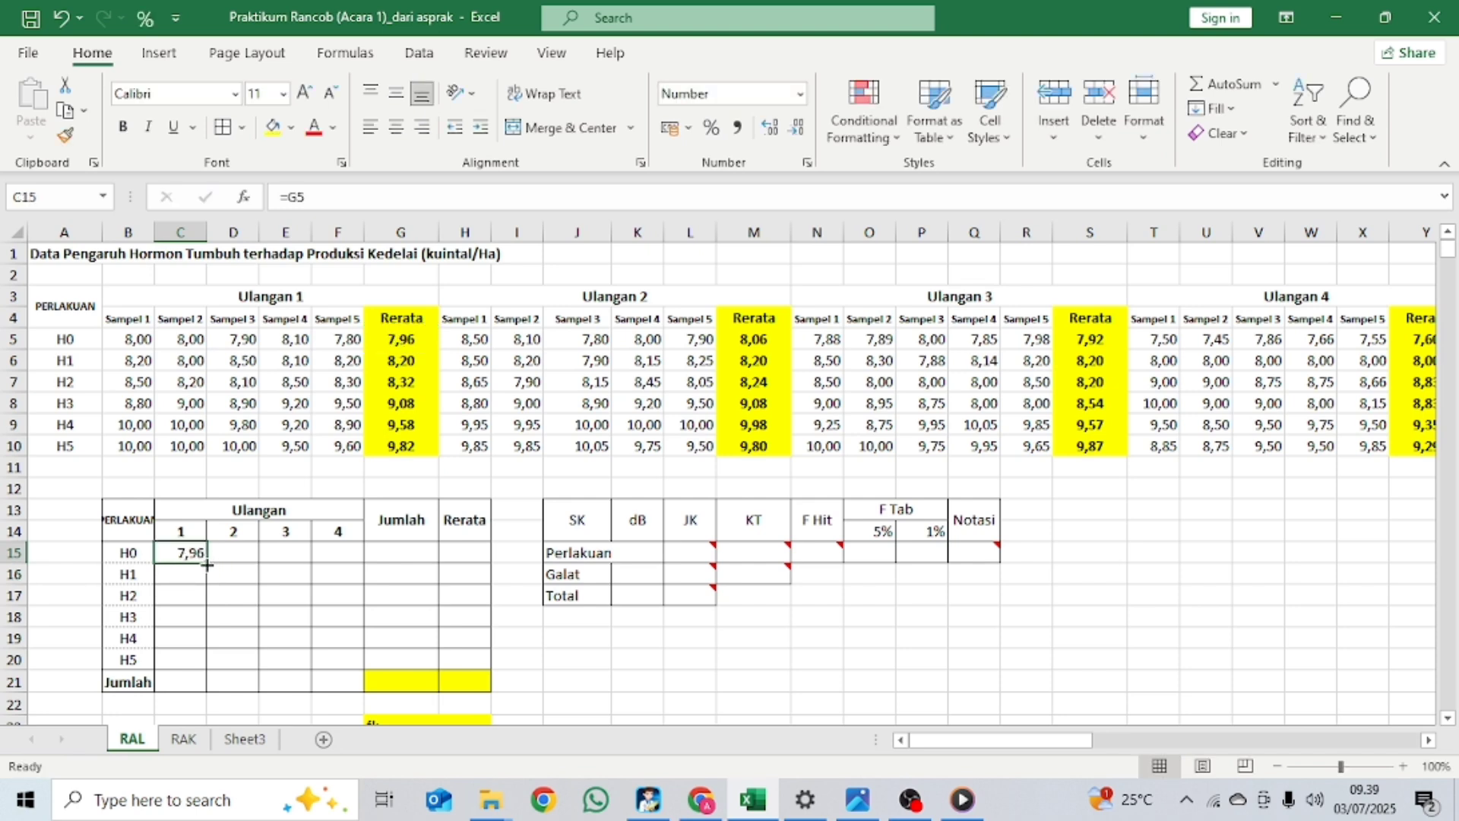
left_click_drag(207, 563, 196, 664)
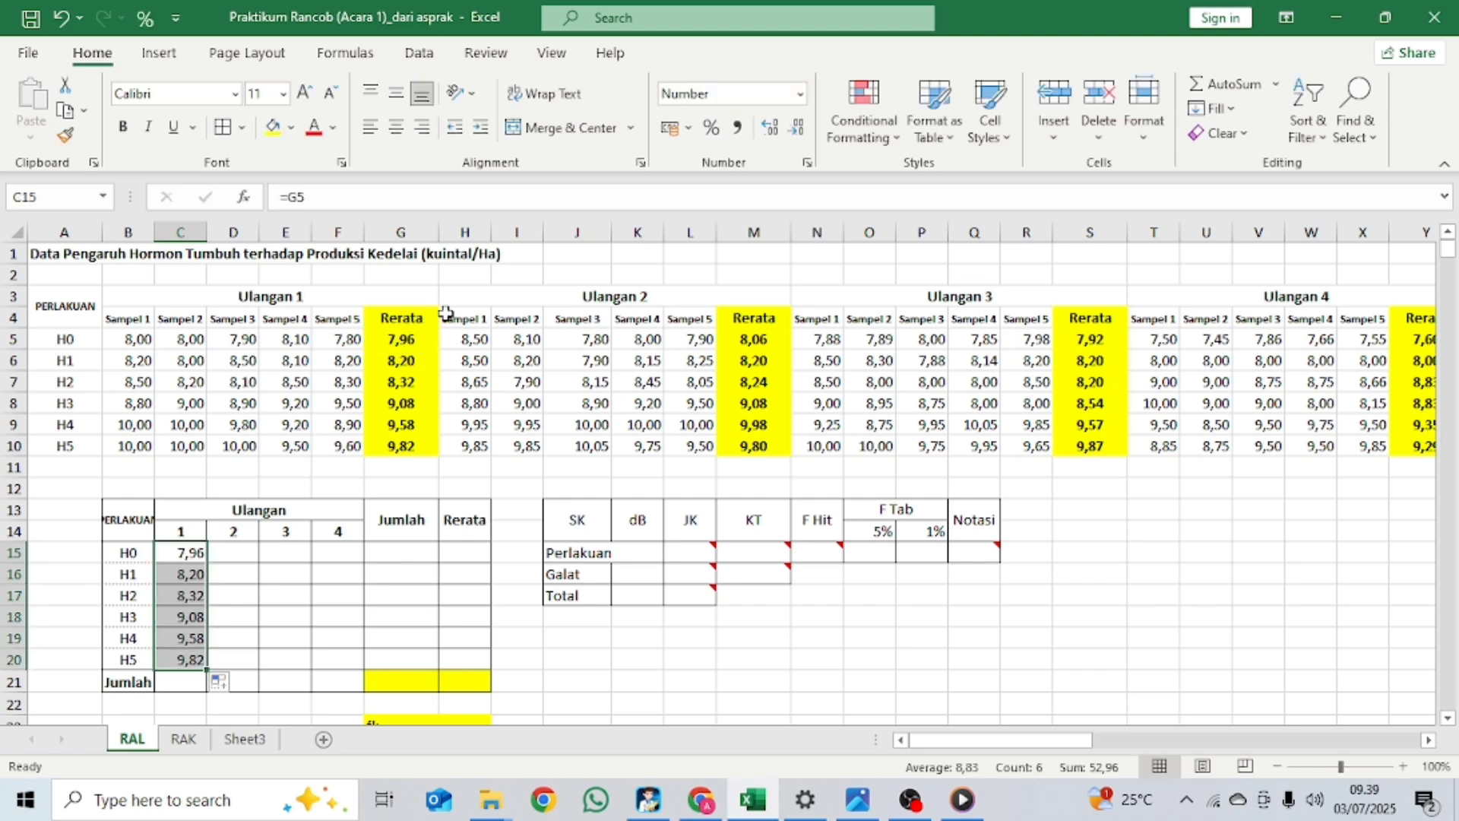
left_click(415, 337)
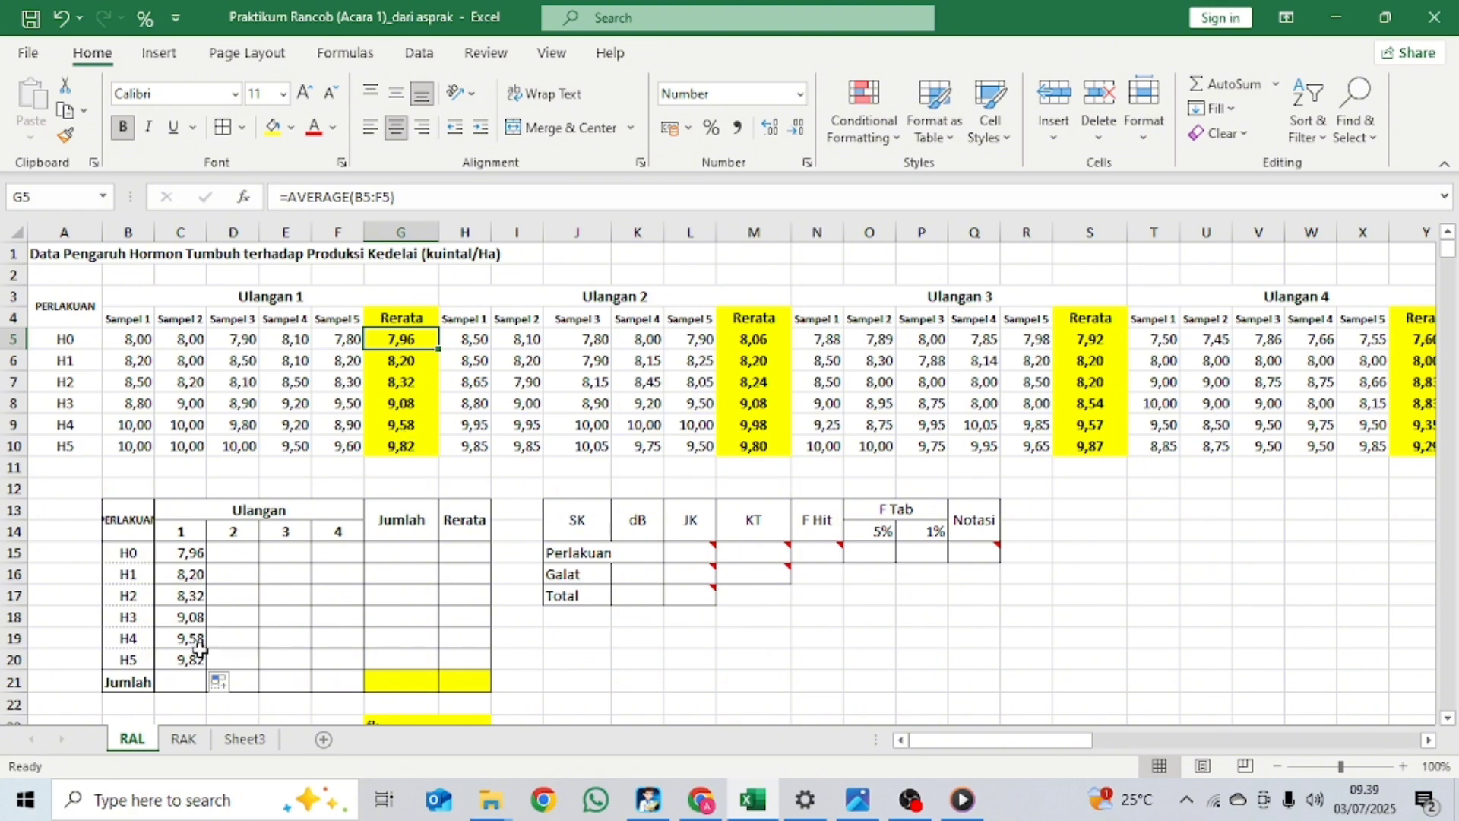
Step: Fill the Ulangan 2 column of the recap table by linking H0 to M5 and copying the formula down through H5
left_click(234, 548)
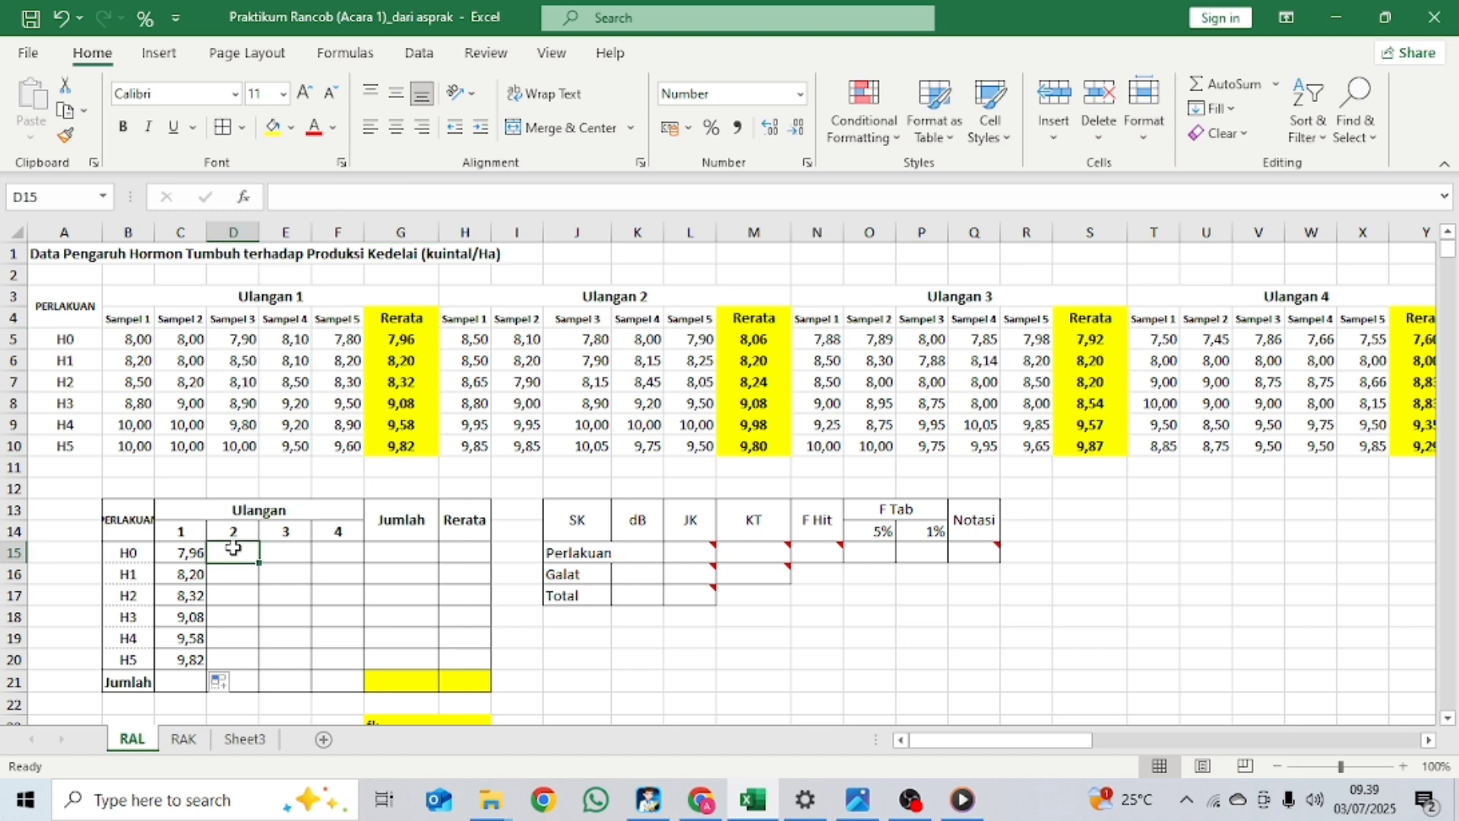
type("=")
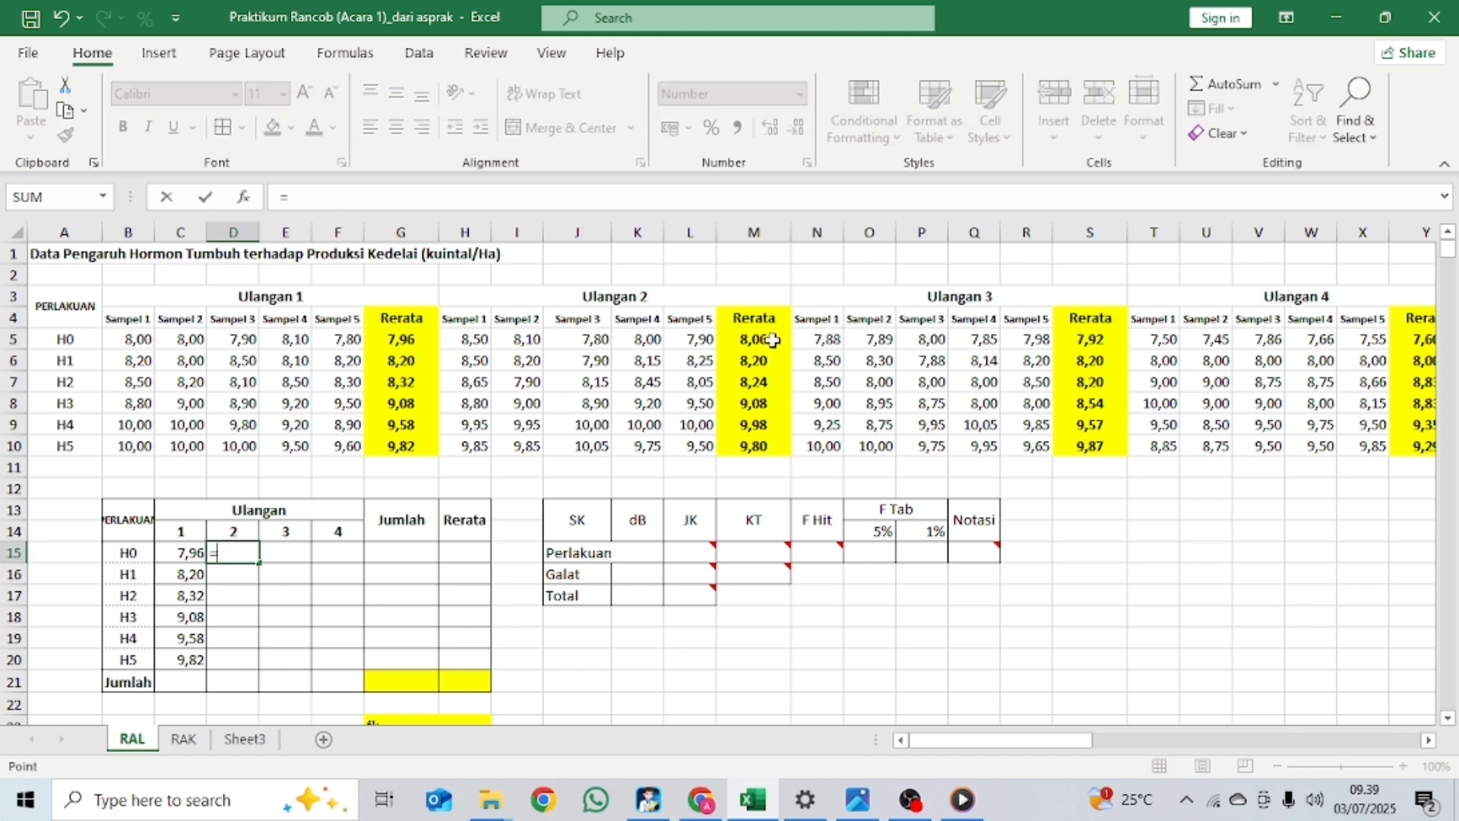
left_click(772, 339)
key("Return")
left_click(243, 546)
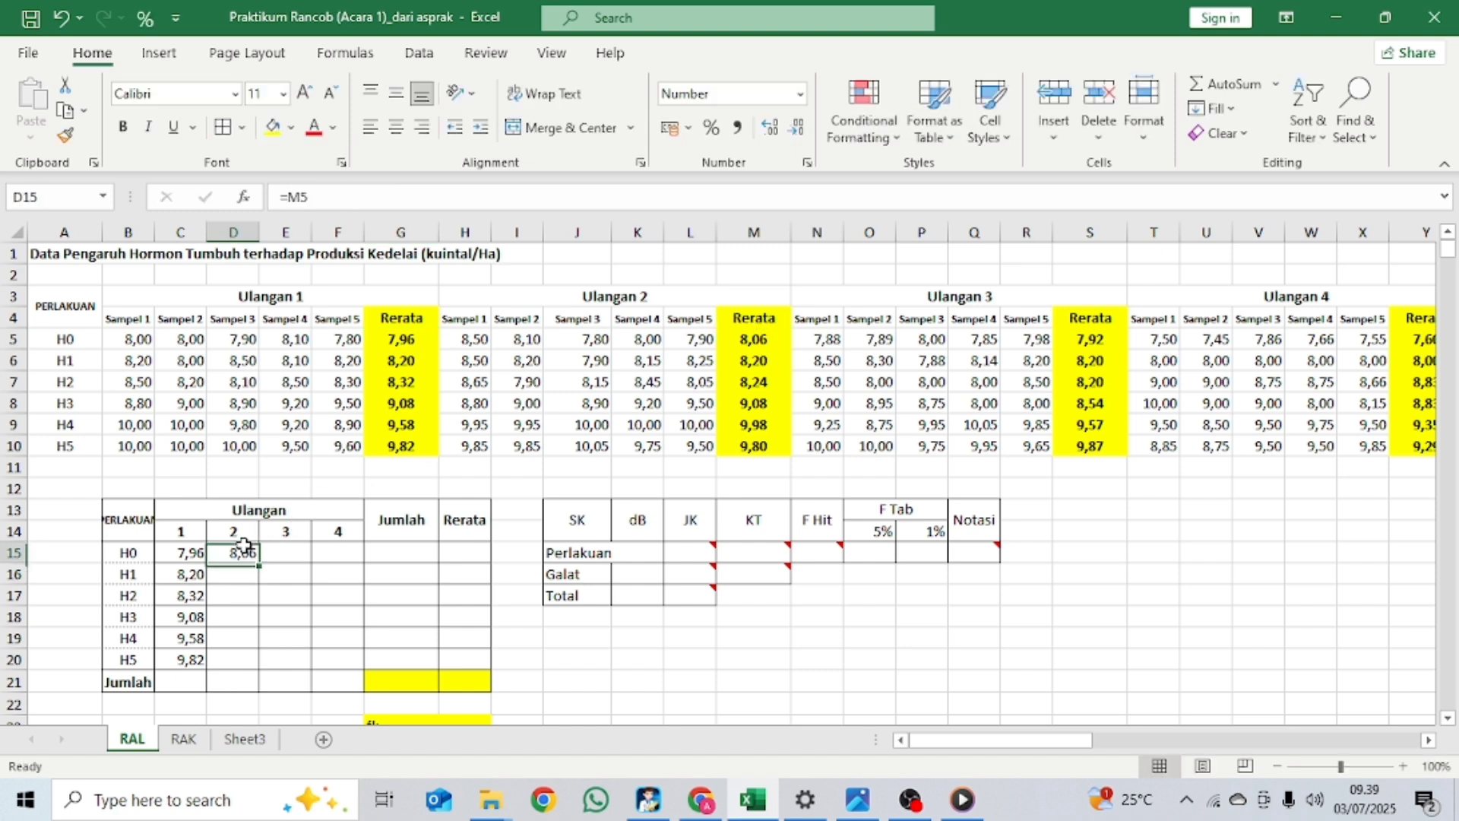
left_click_drag(259, 564, 249, 675)
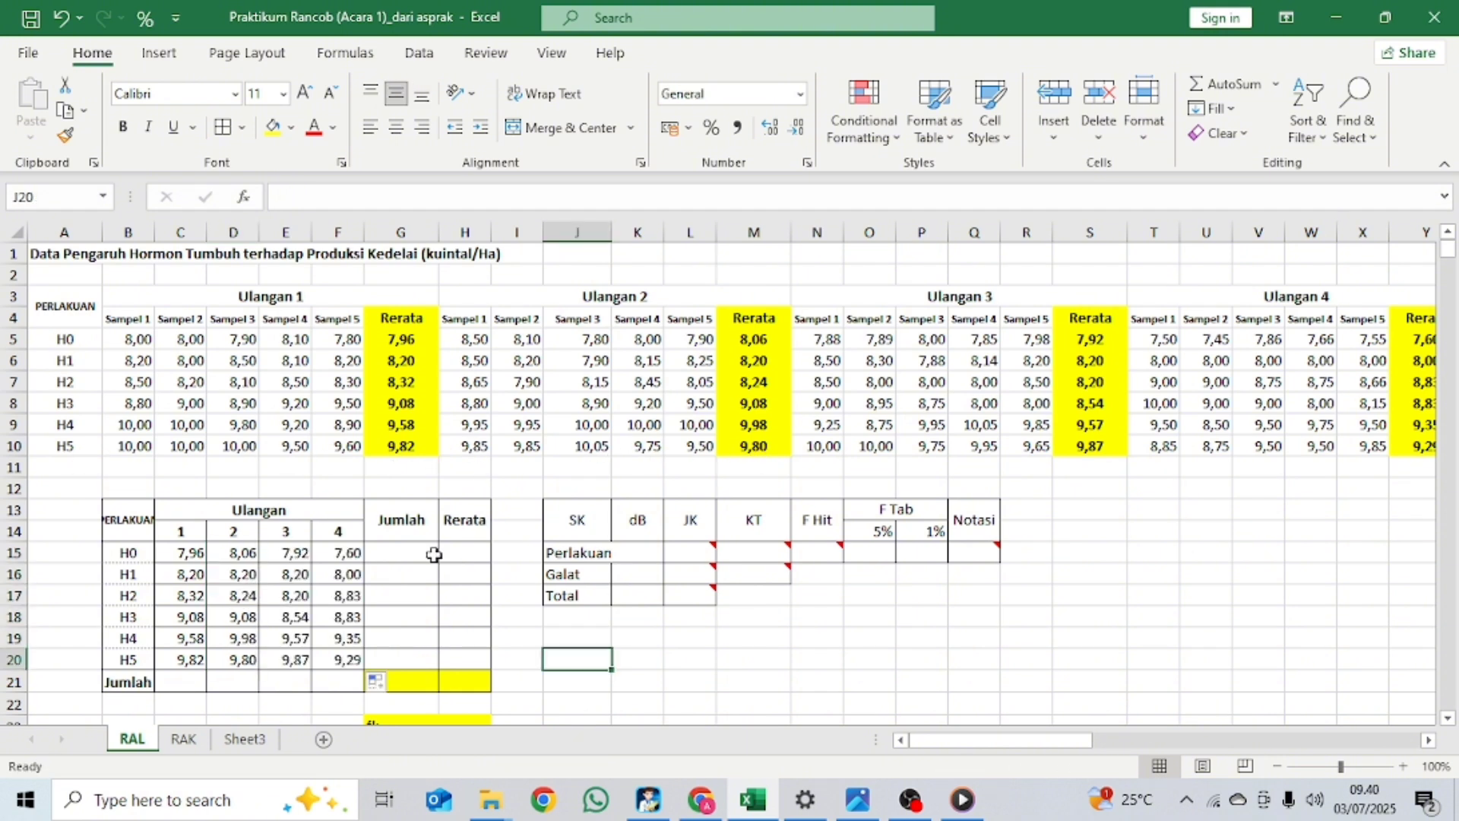
Step: Total the four H0 replications in the Jumlah column of the recap table with =SUM(C15:F15)
left_click(434, 556)
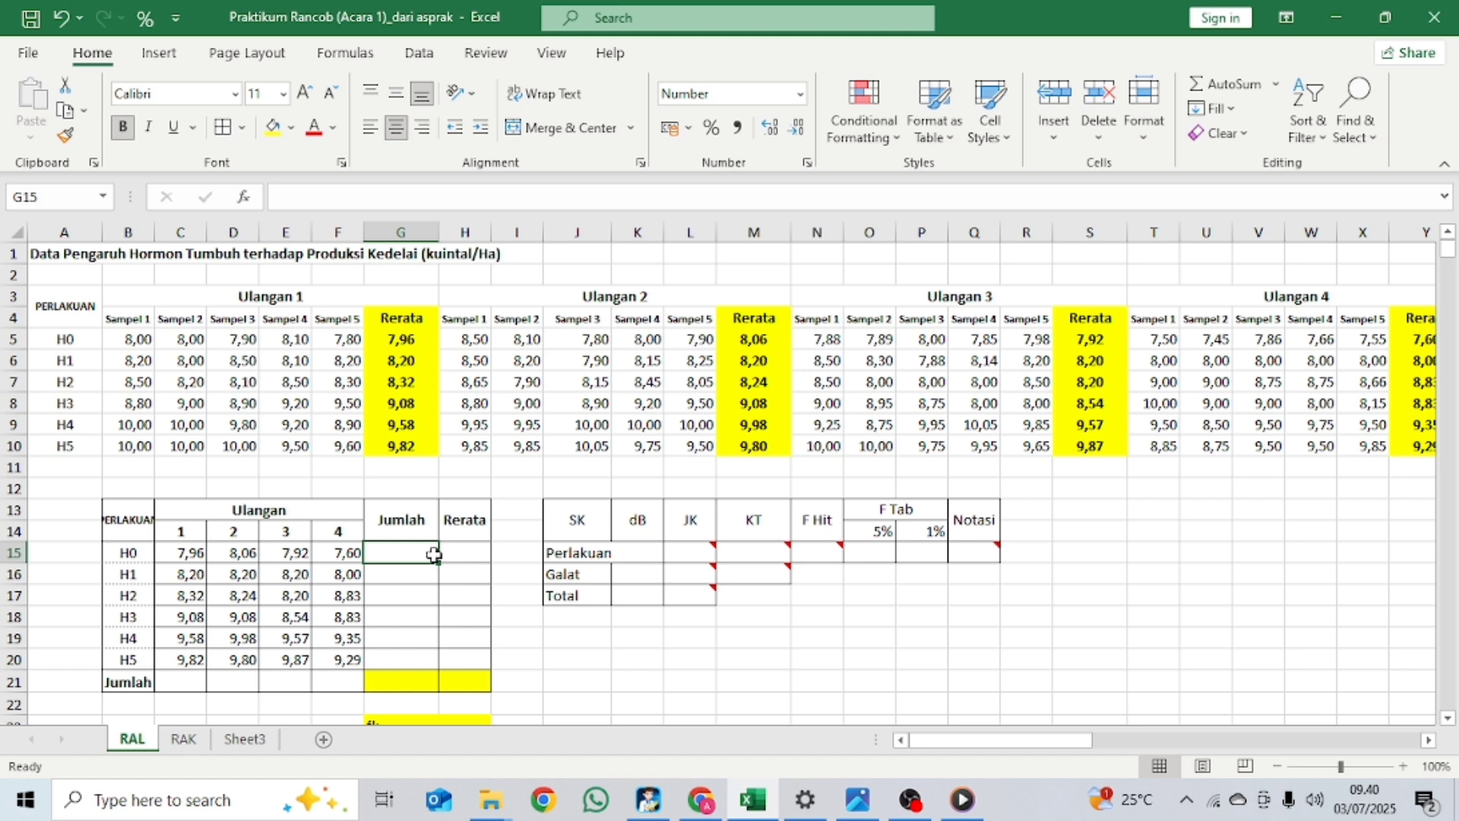
type("=")
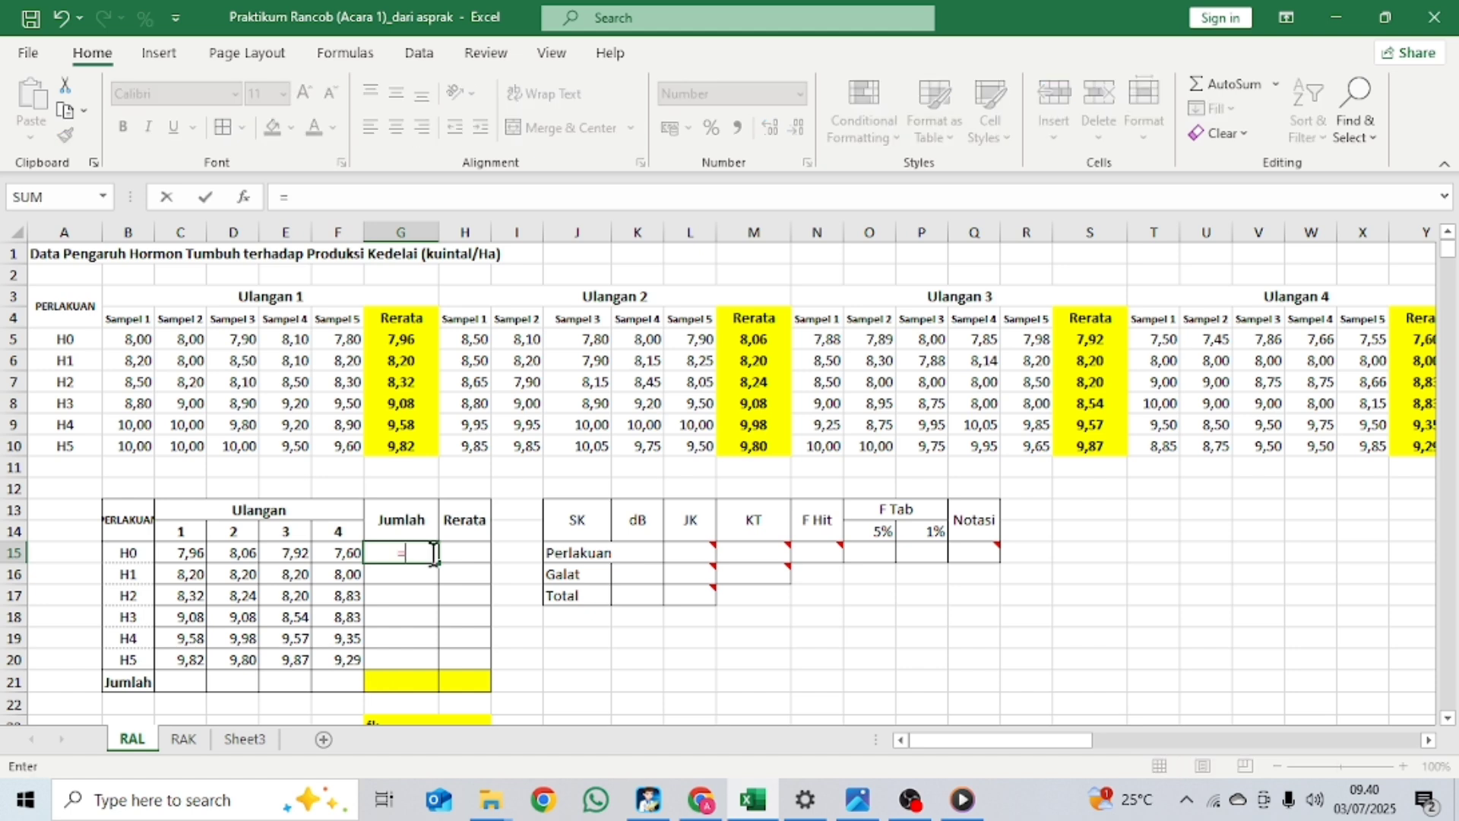
type("sum")
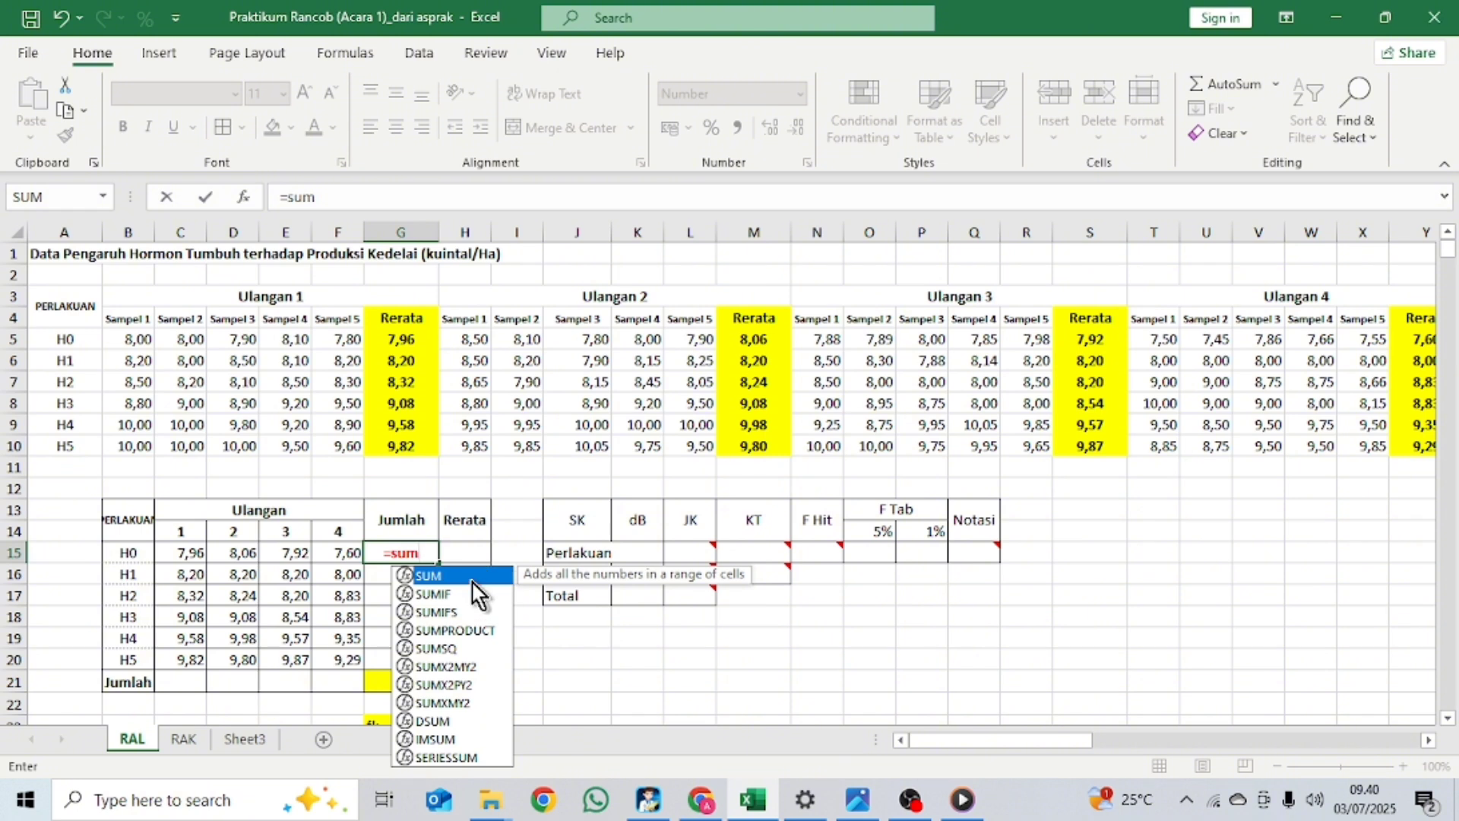
double_click(471, 577)
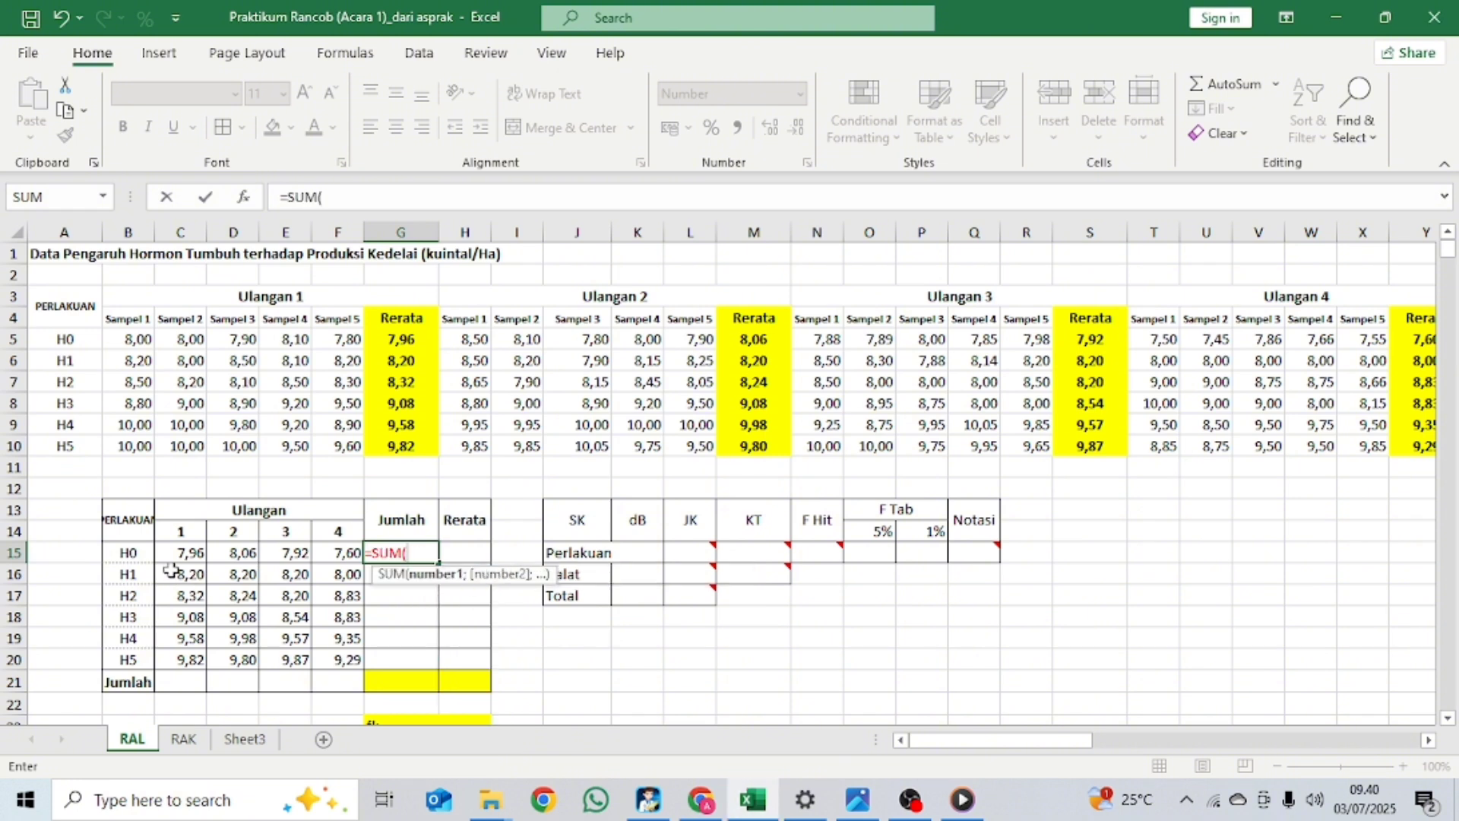
left_click_drag(179, 553, 338, 555)
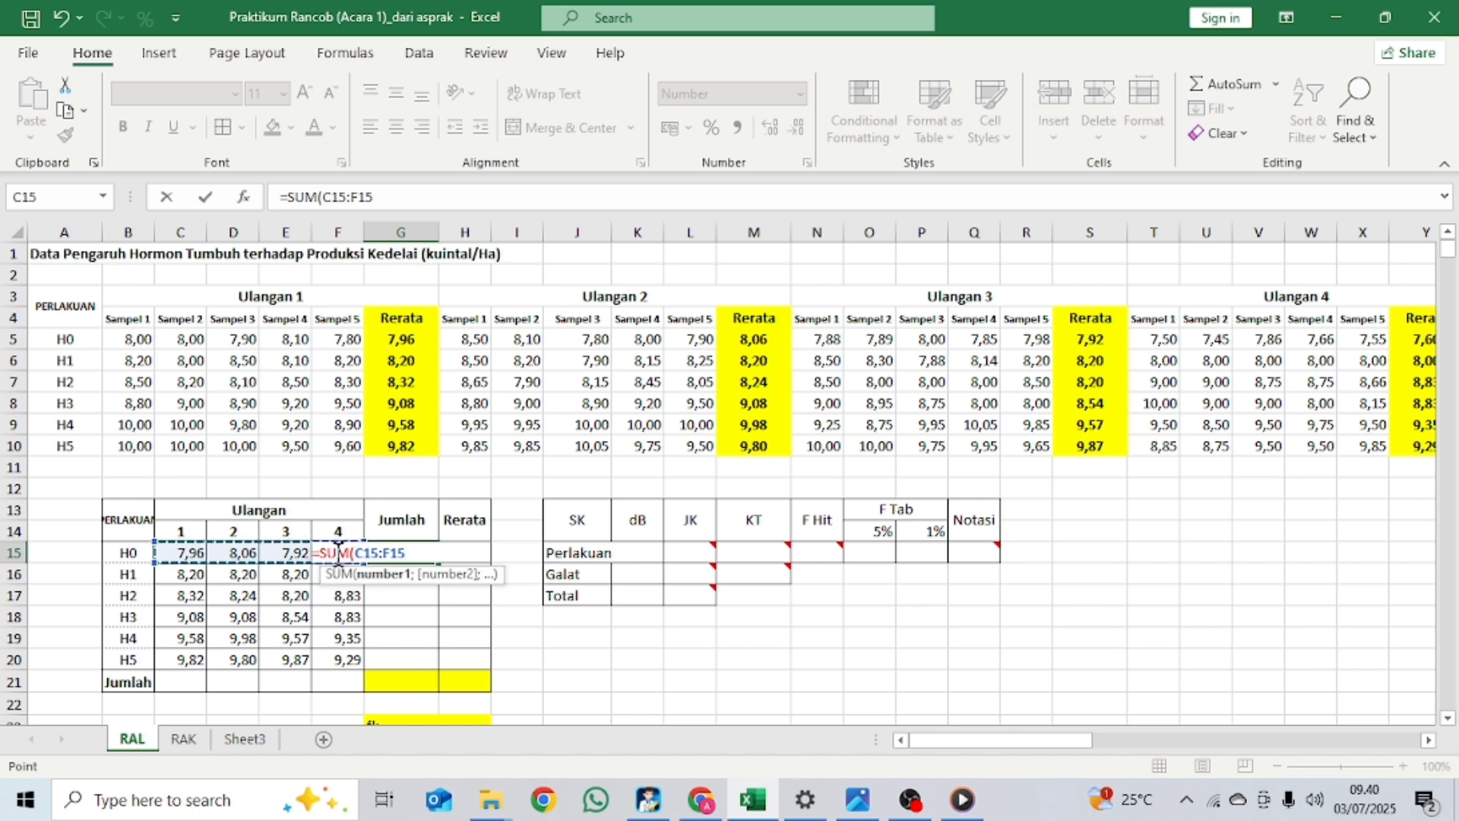
key("Return")
left_click(424, 552)
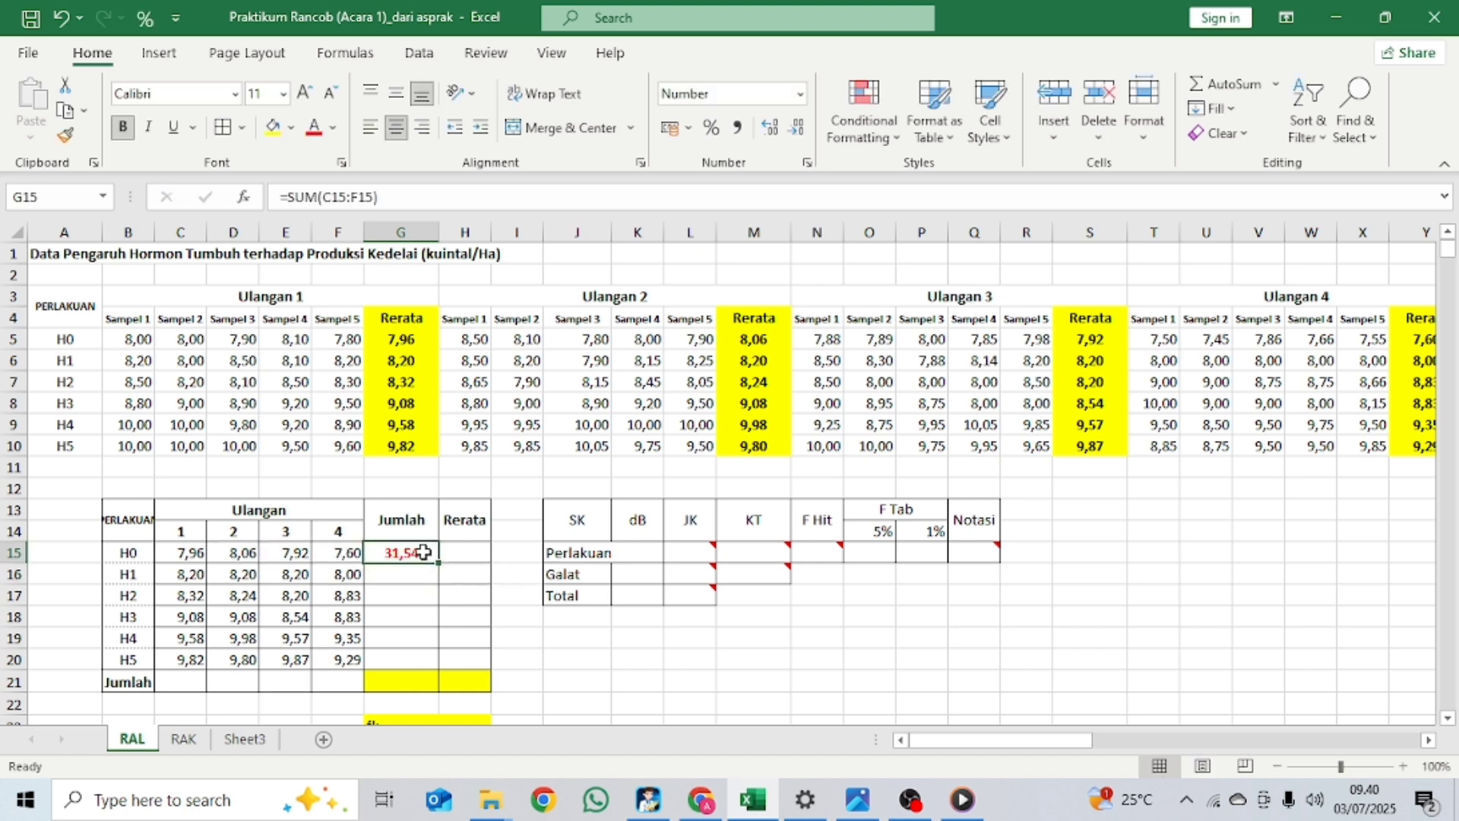
Step: Copy the H0 total formula down the Jumlah column of the recap table through H5 and check the H5 formula
double_click(408, 552)
key("Return")
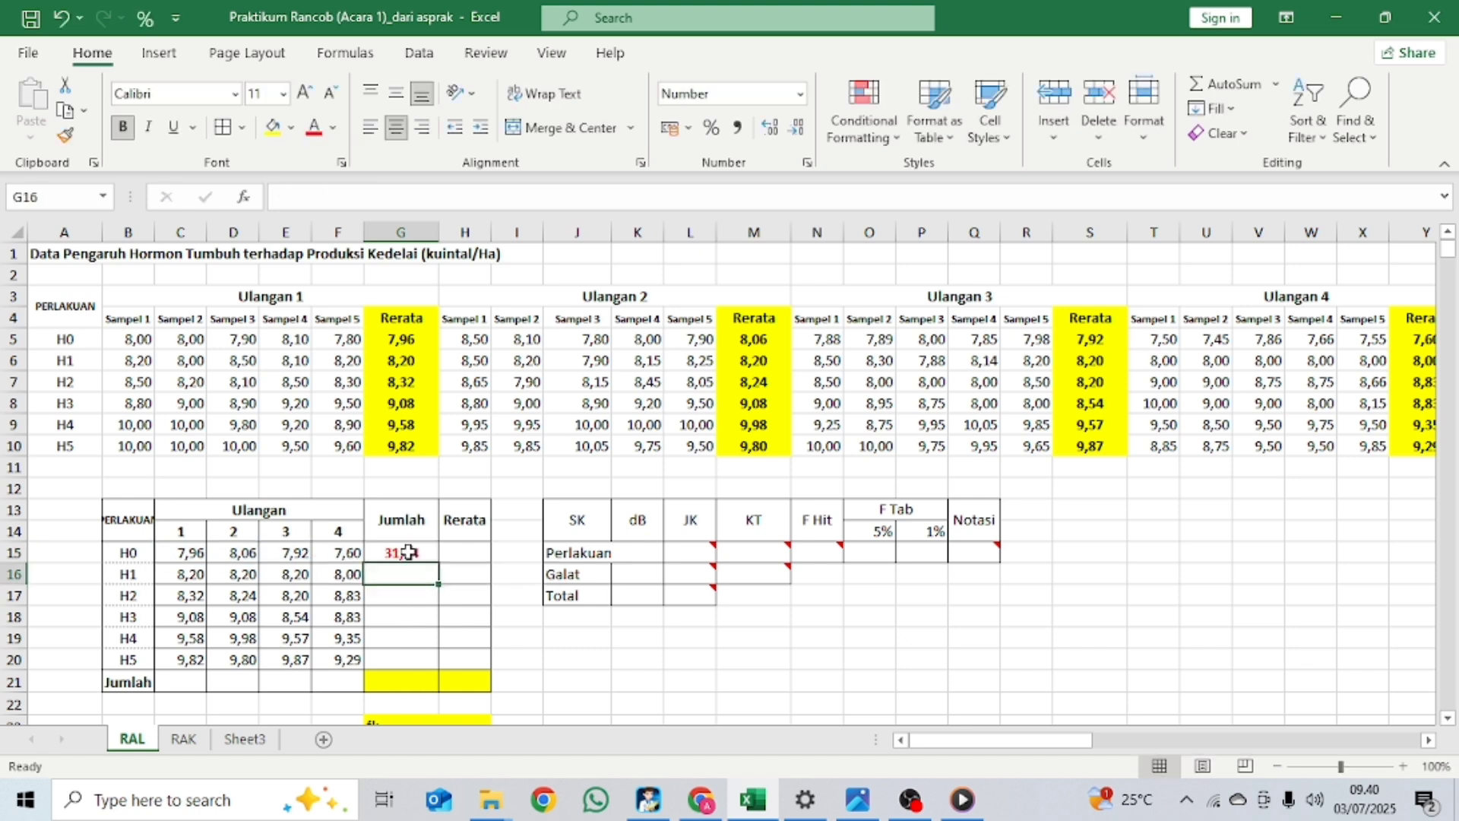
left_click(430, 548)
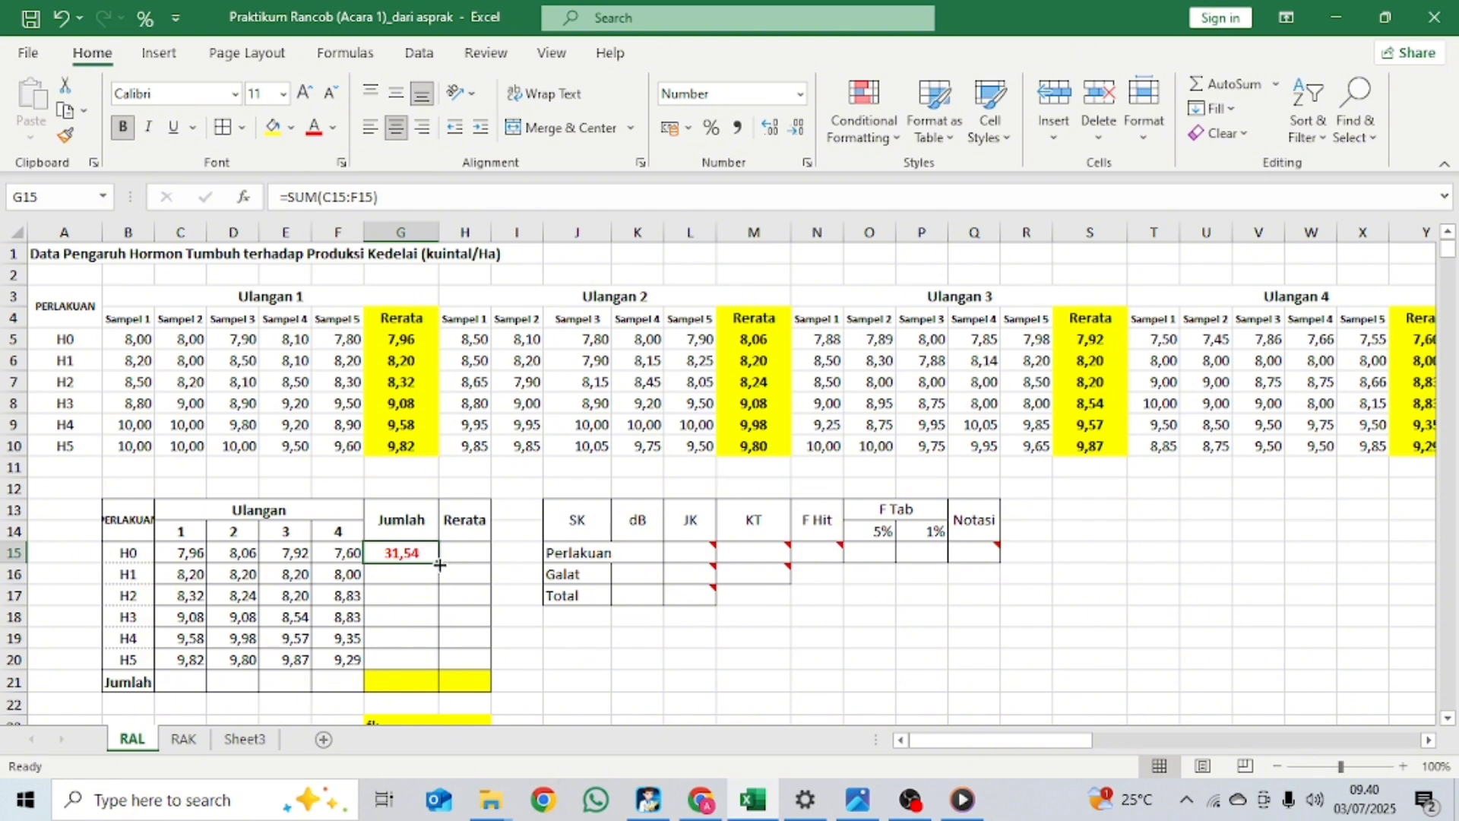
left_click_drag(440, 563, 435, 662)
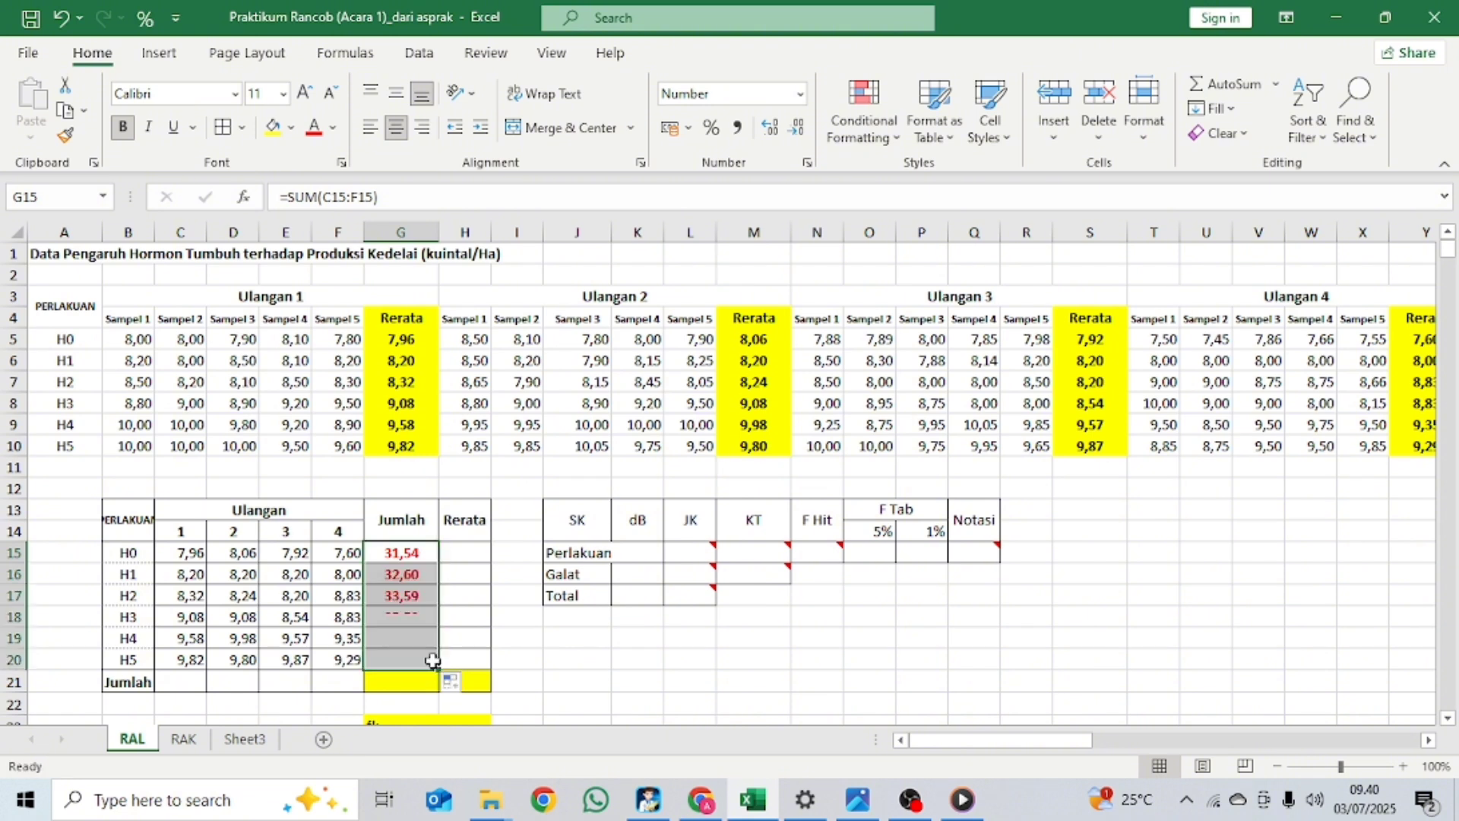
left_click(615, 674)
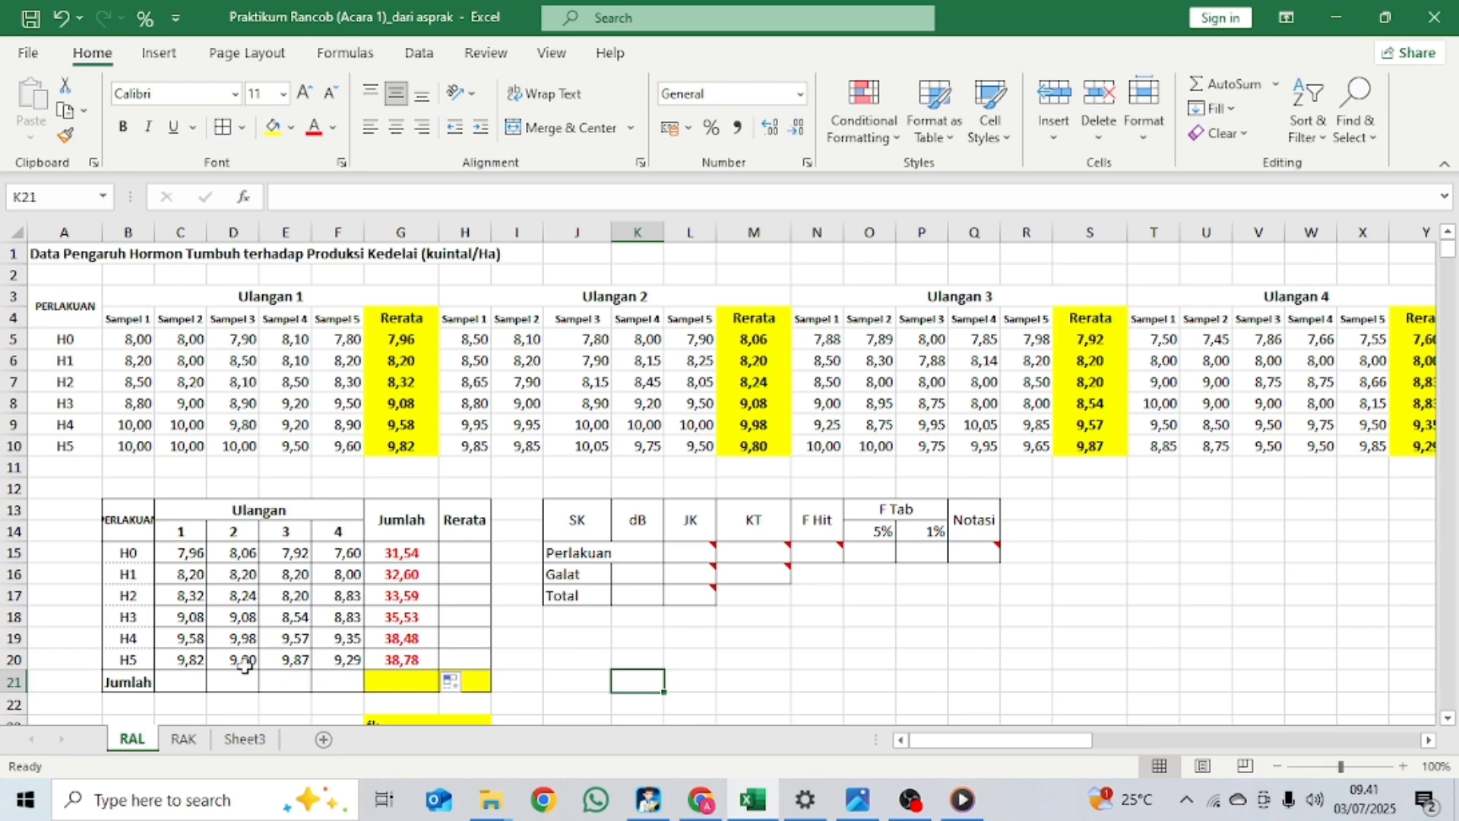
double_click(423, 662)
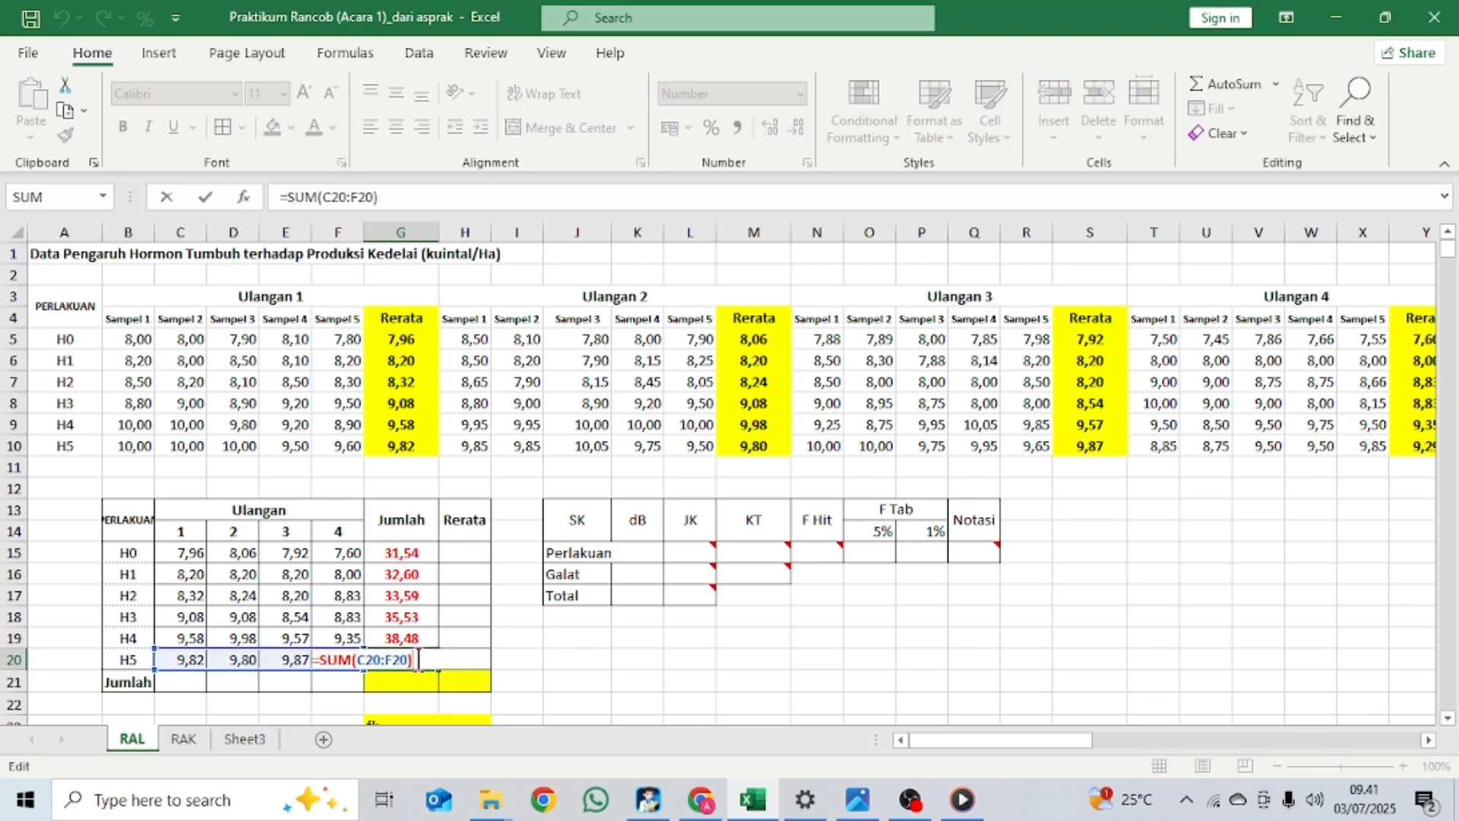
key("Return")
Step: Fill the recap table's Rerata column by averaging the H0 replications with =AVERAGE(C15:F15) and copying the formula down through H5
left_click(457, 549)
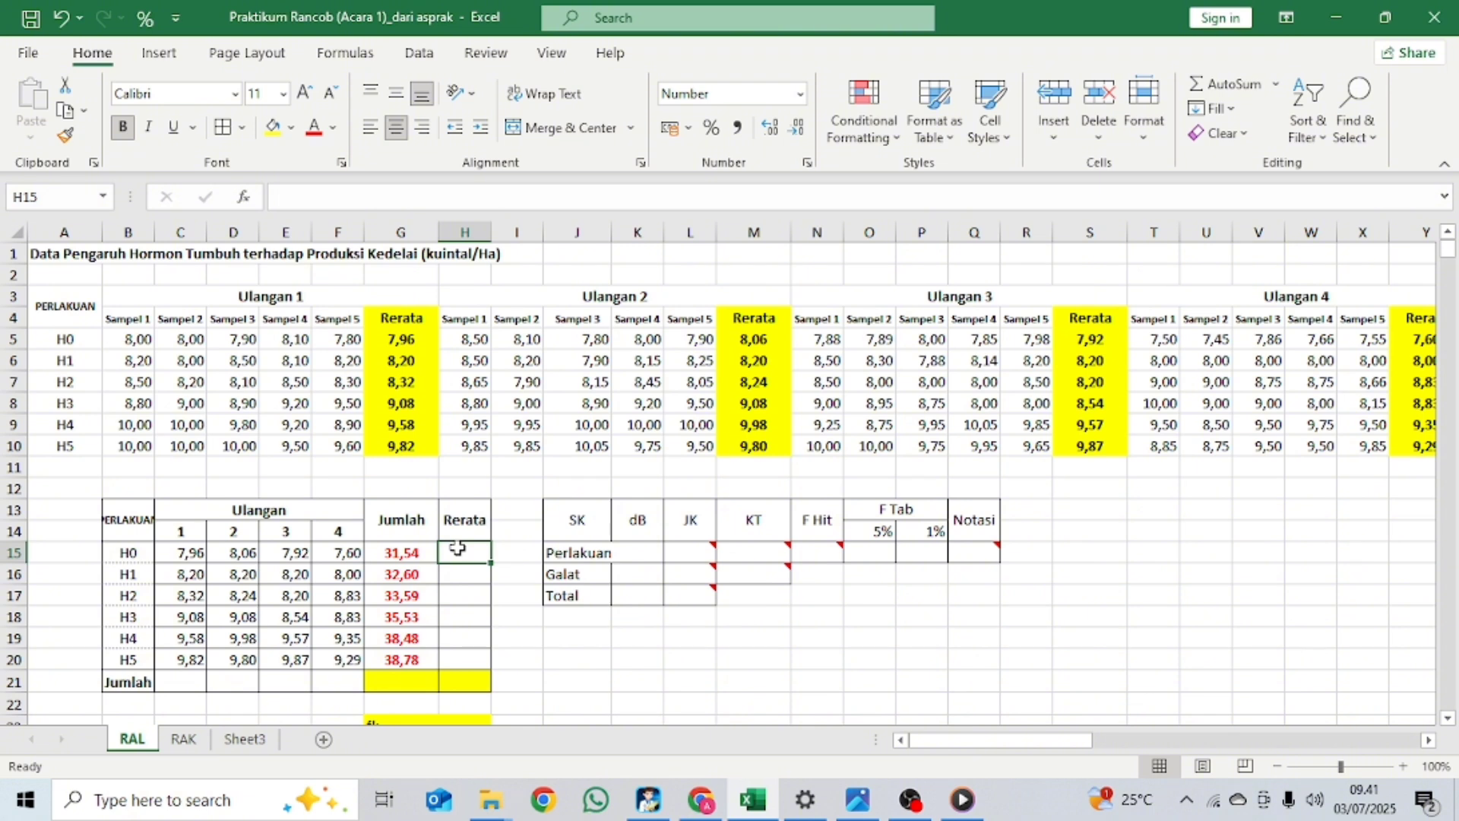
type("=average")
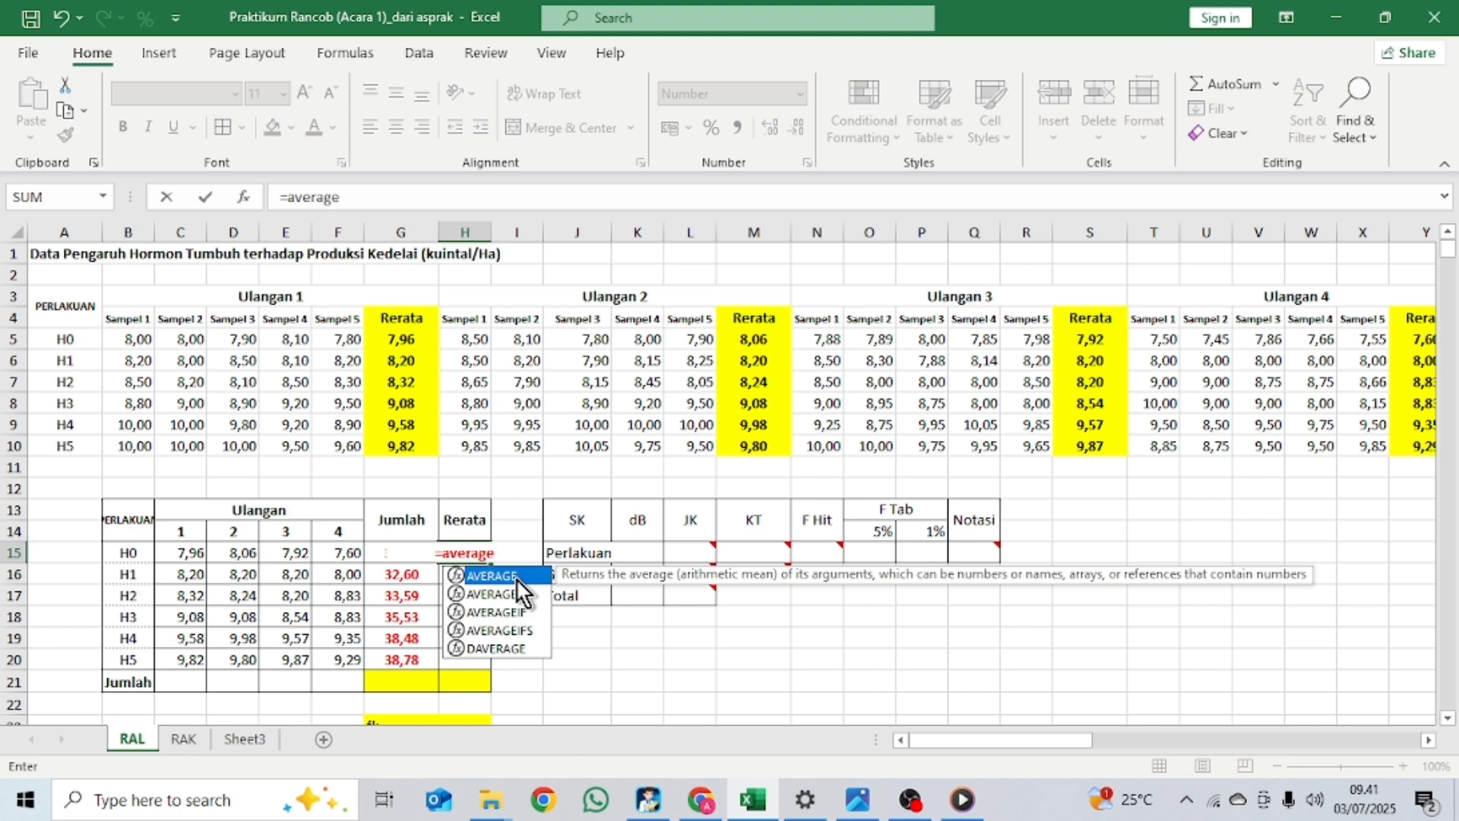
double_click(516, 578)
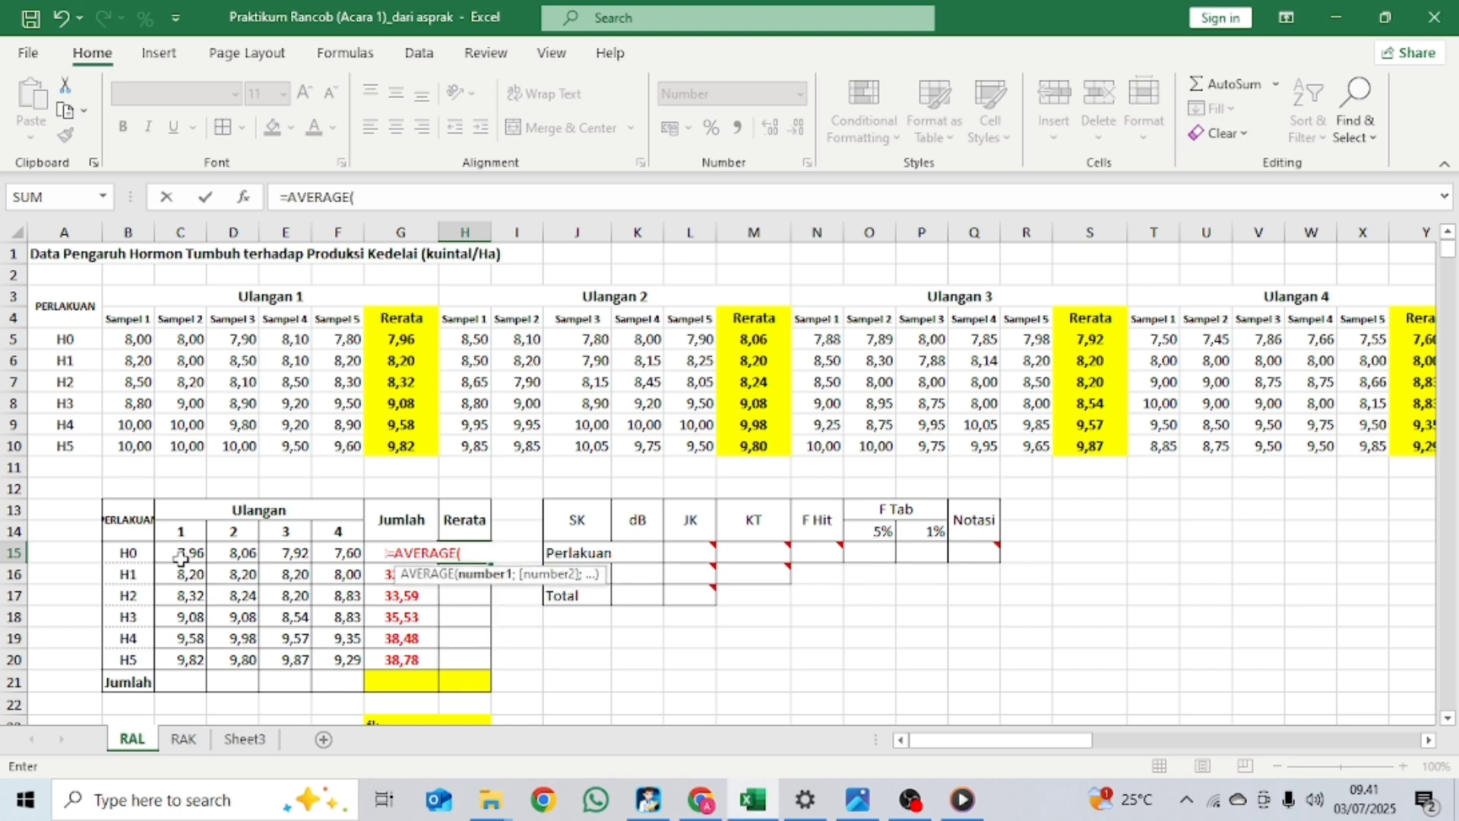
left_click_drag(177, 557, 332, 554)
key("ctrl+Return")
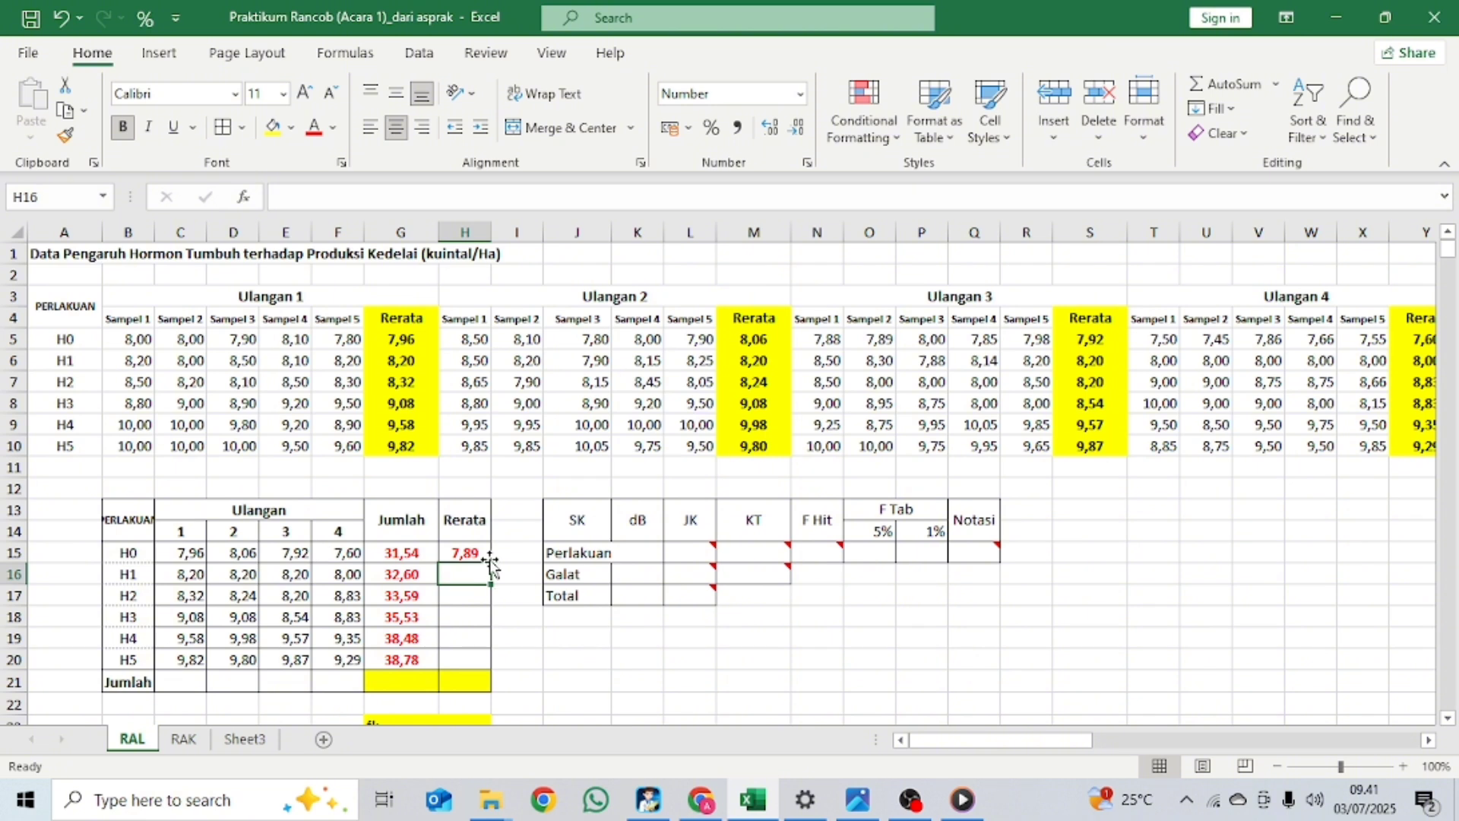
left_click_drag(492, 561, 488, 661)
left_click(638, 708)
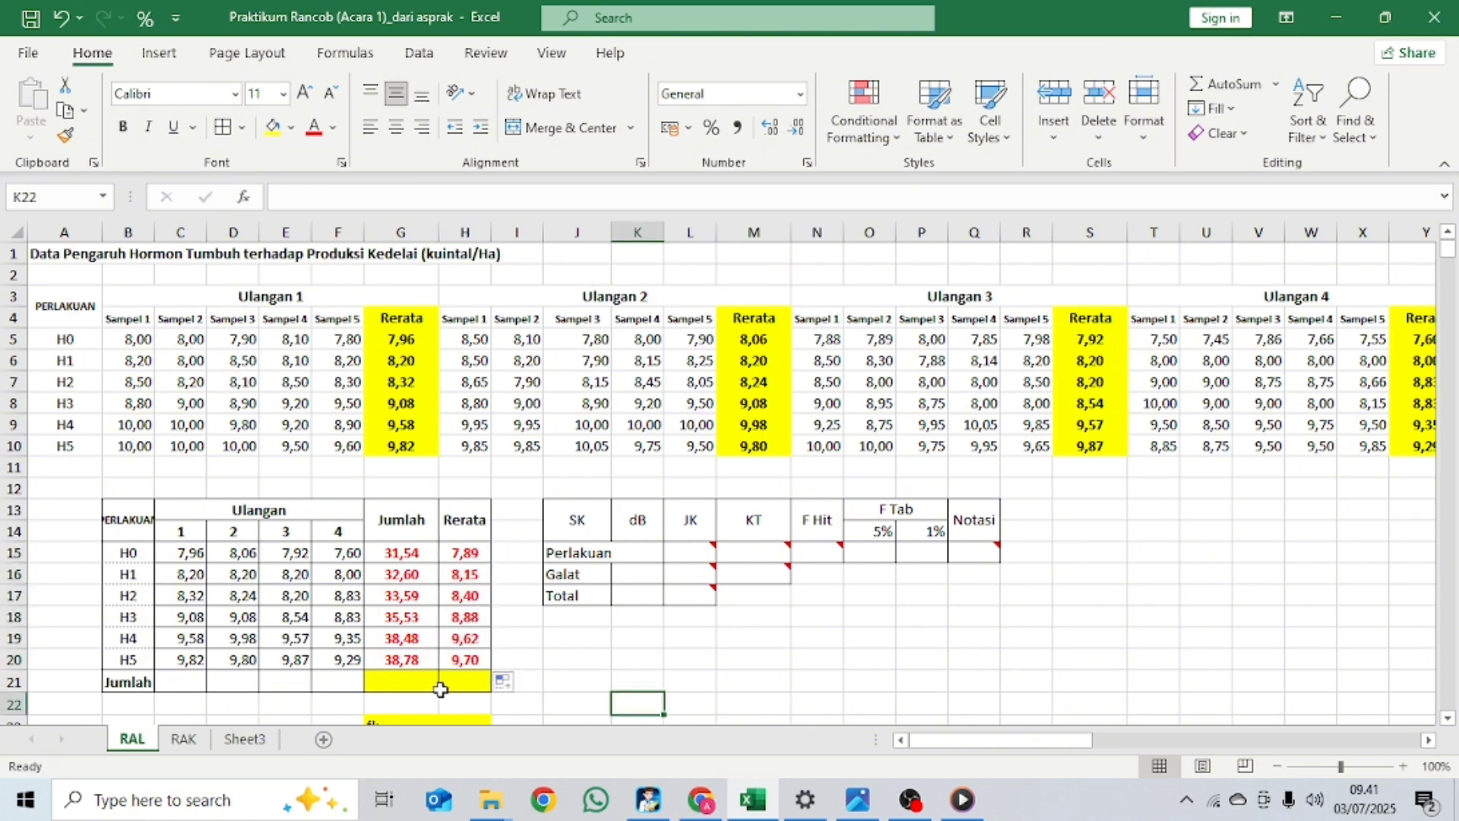
Step: Compute the grand total in the Jumlah row of the recap table, cell G21, by summing G15:G20
left_click(416, 681)
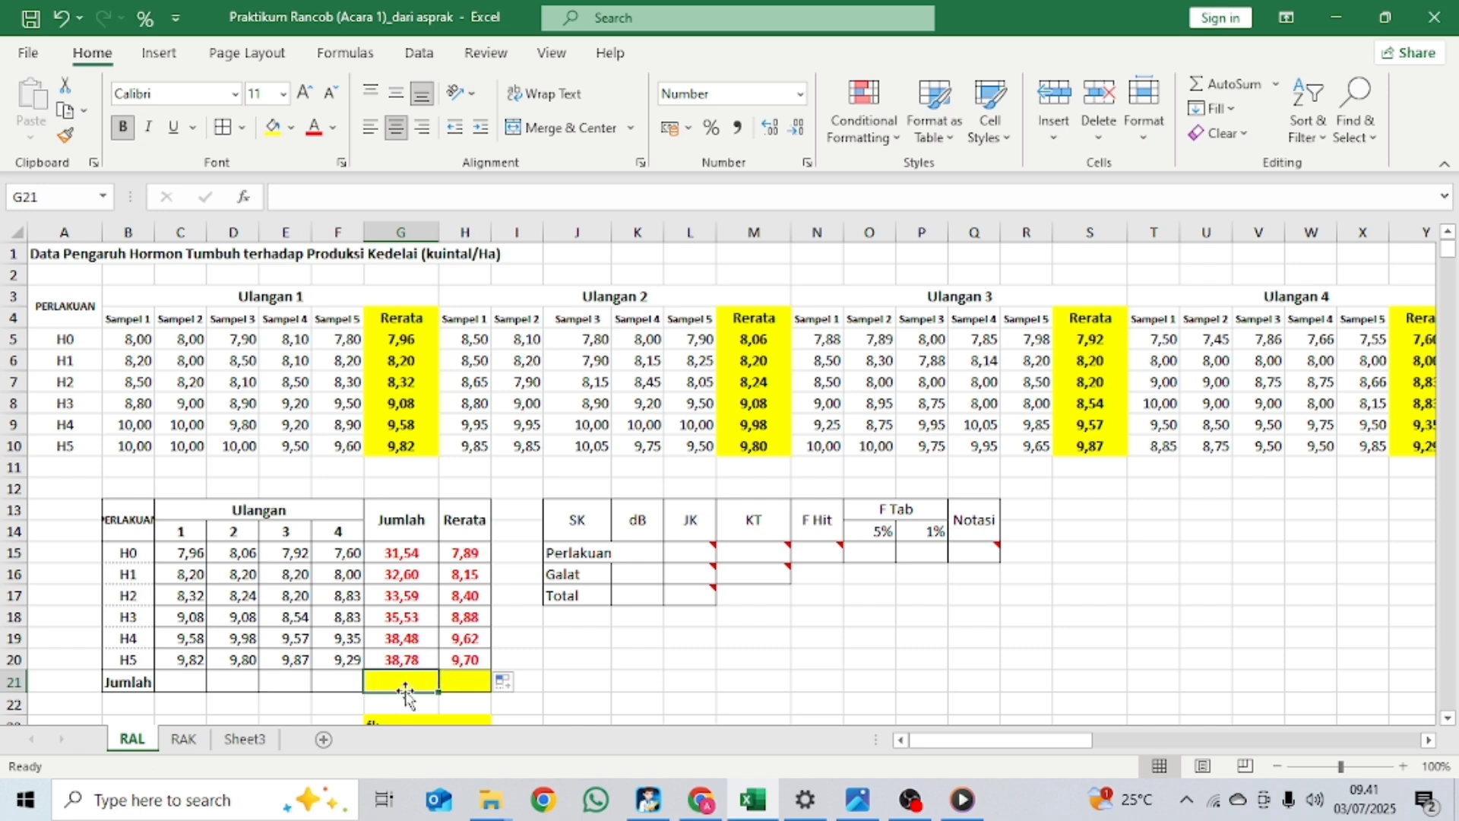
type("=")
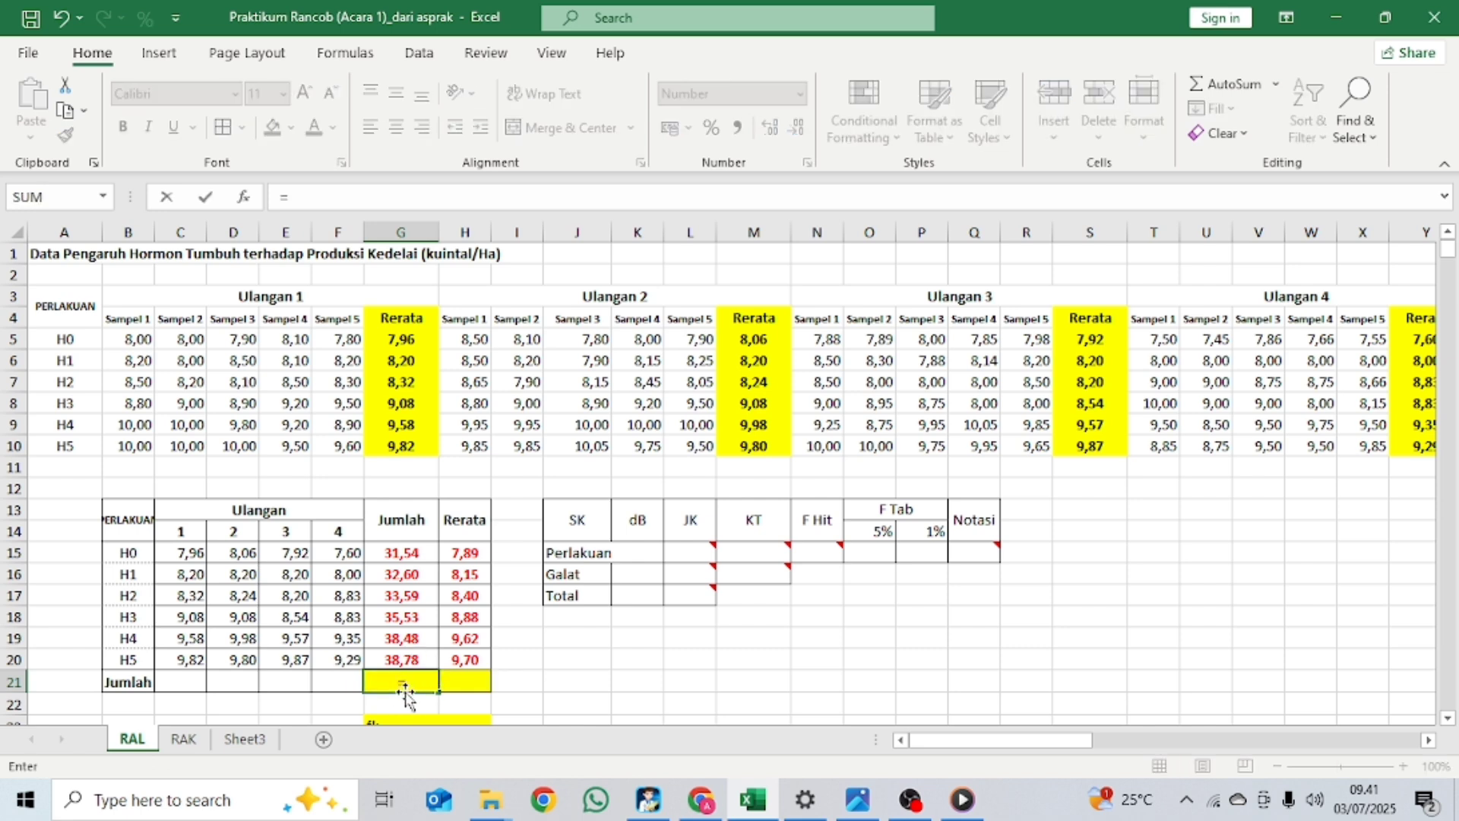
type("sum")
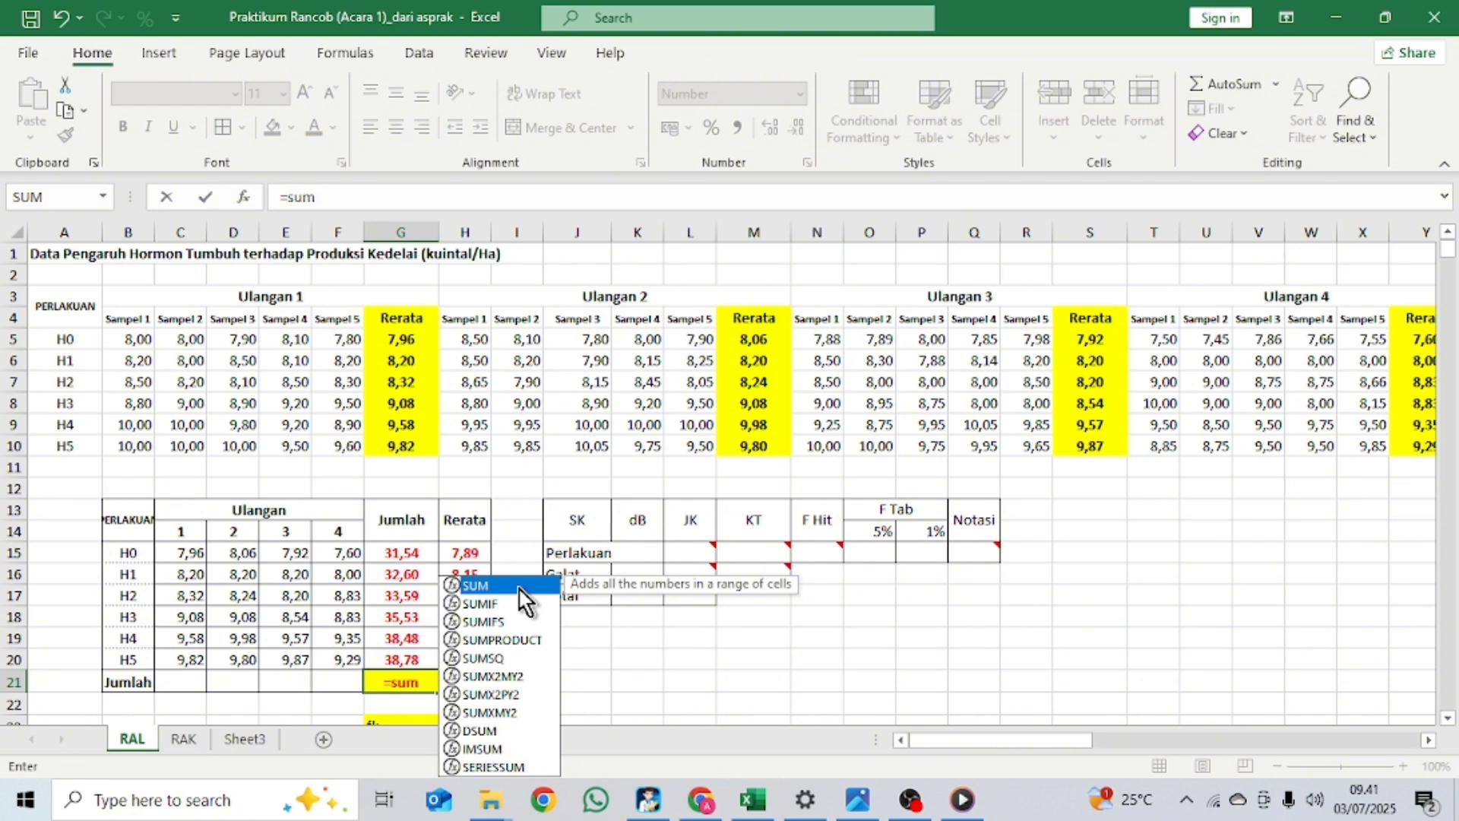
double_click(519, 587)
mouse_move(400, 552)
left_mouse_down()
mouse_move(399, 662)
mouse_move(402, 554)
left_mouse_up()
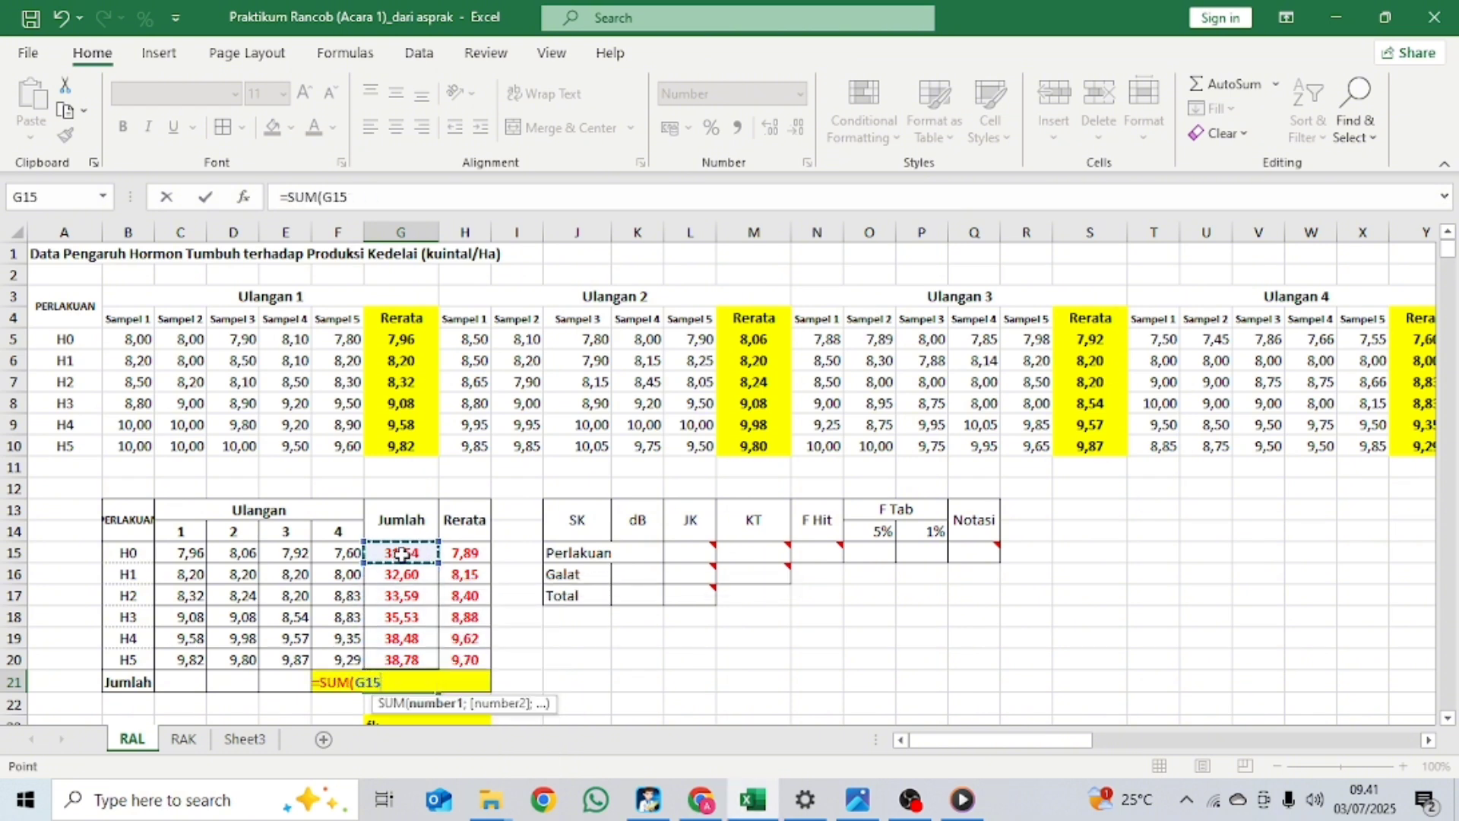
key("ctrl+shift+Down")
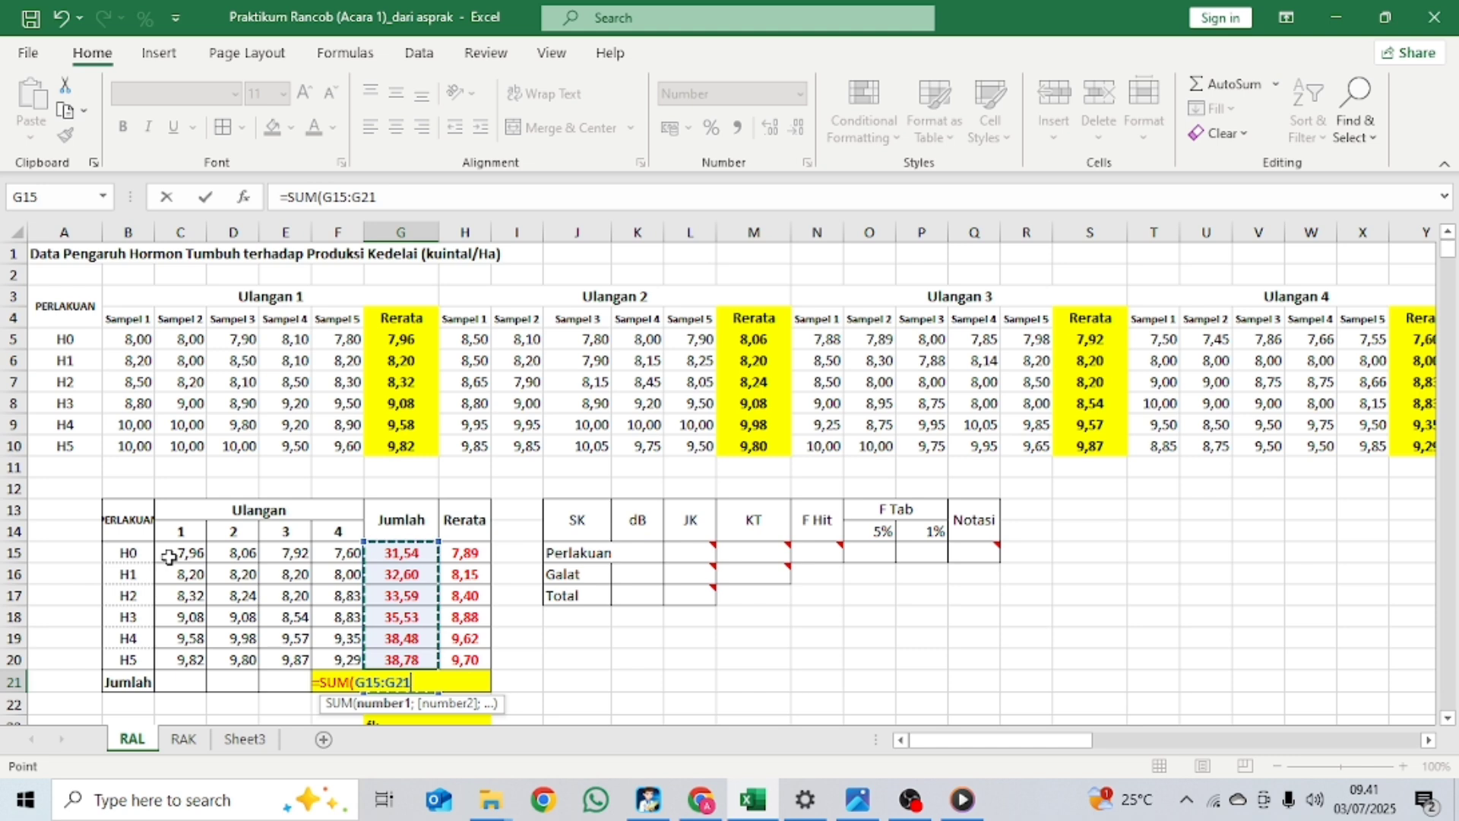
left_click_drag(168, 557, 332, 657)
left_click_drag(385, 548, 415, 665)
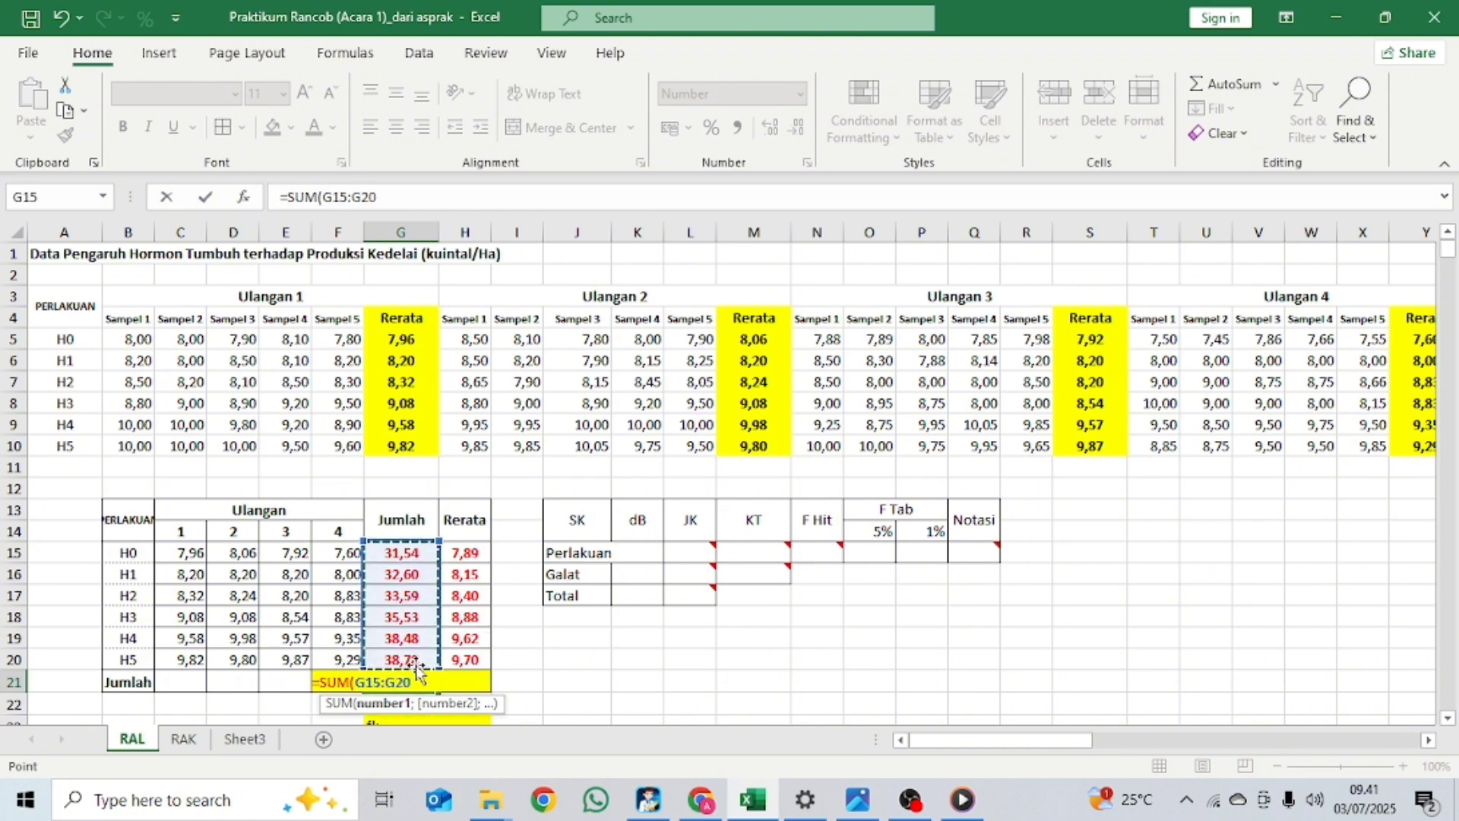
key("Return")
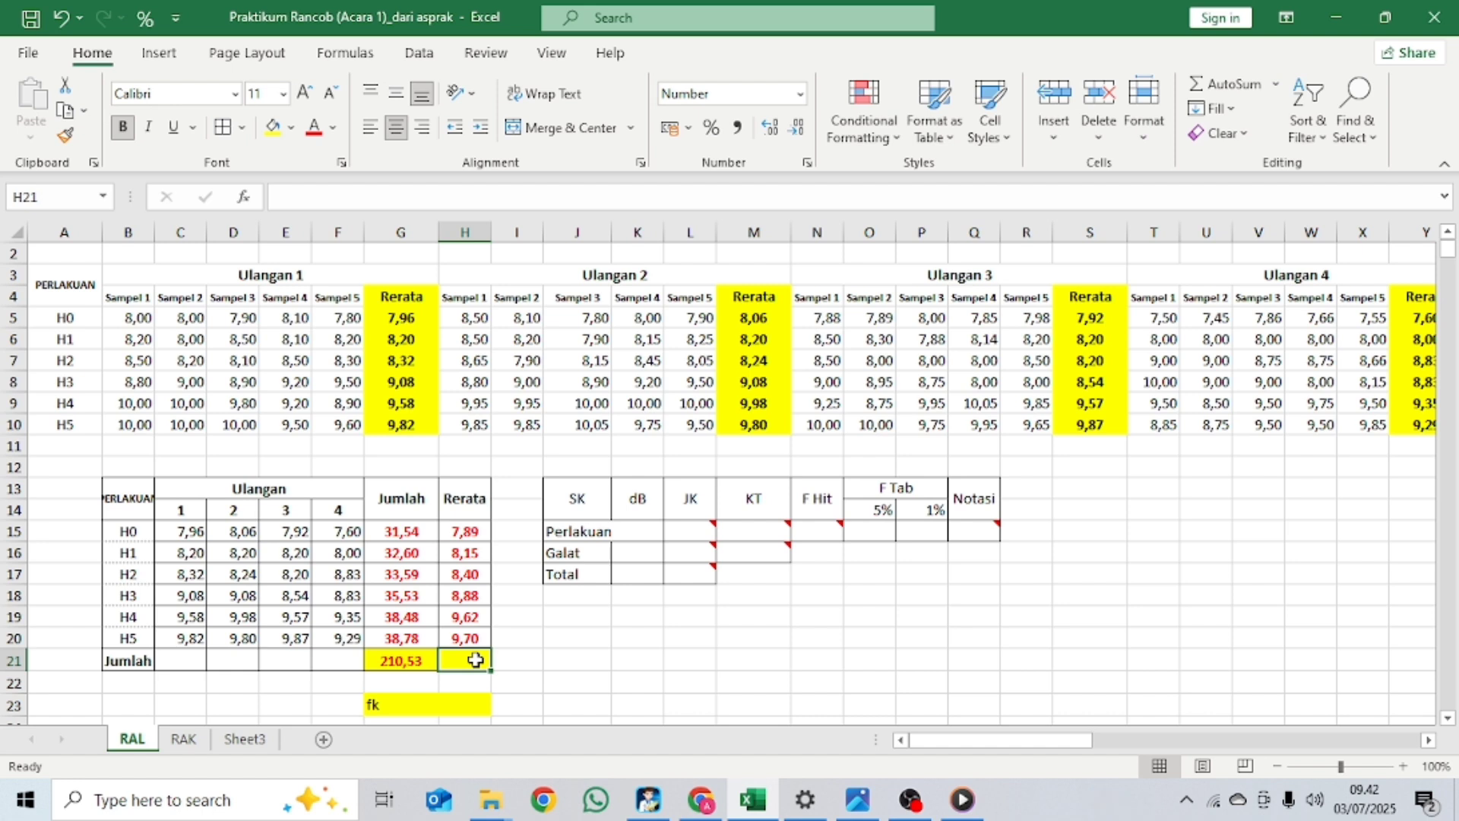
Step: Compute the overall mean in the Jumlah row, cell H21, with =AVERAGE(H15:H20)
type("=Avera")
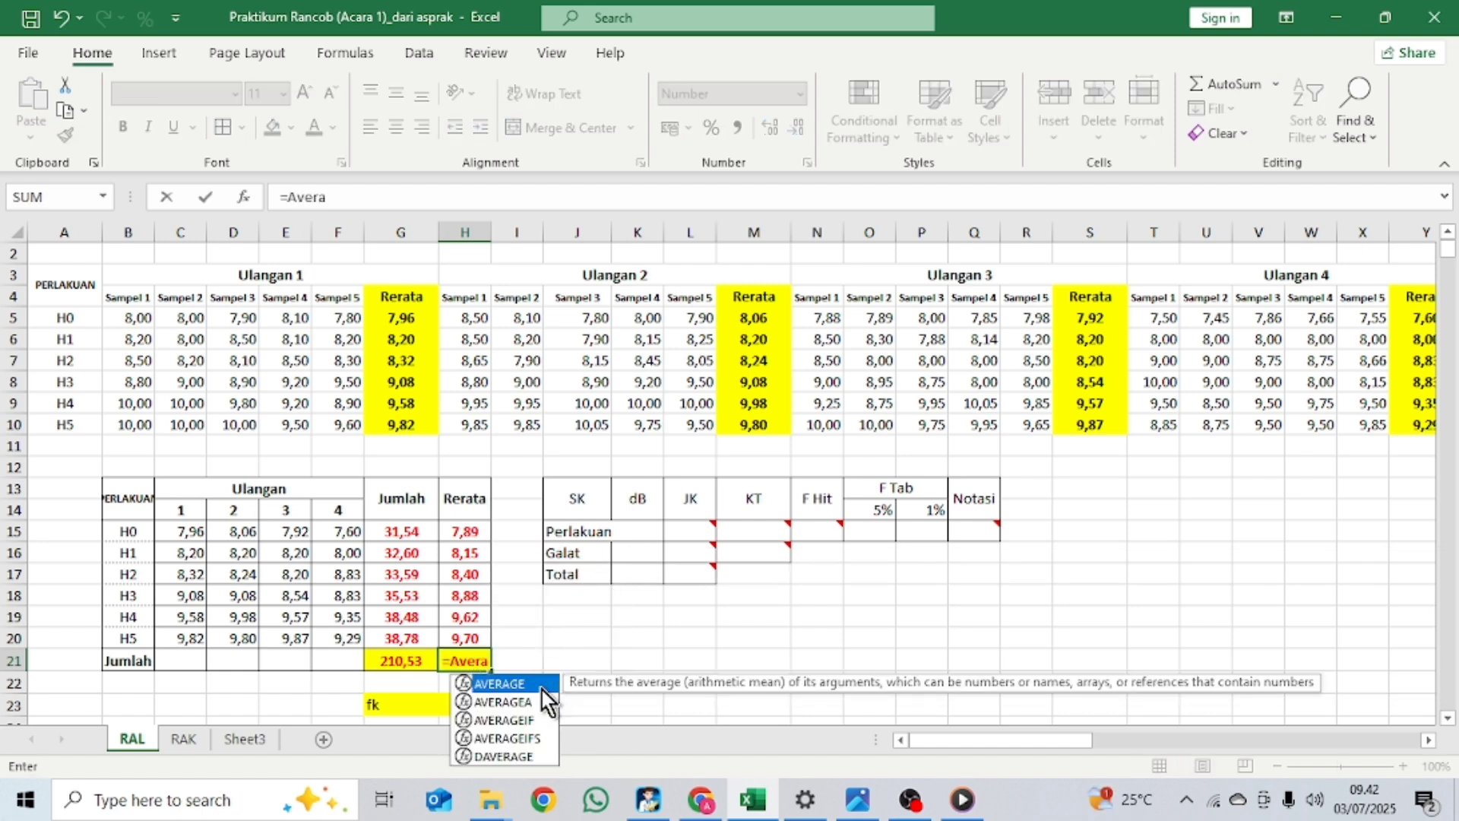
double_click(541, 690)
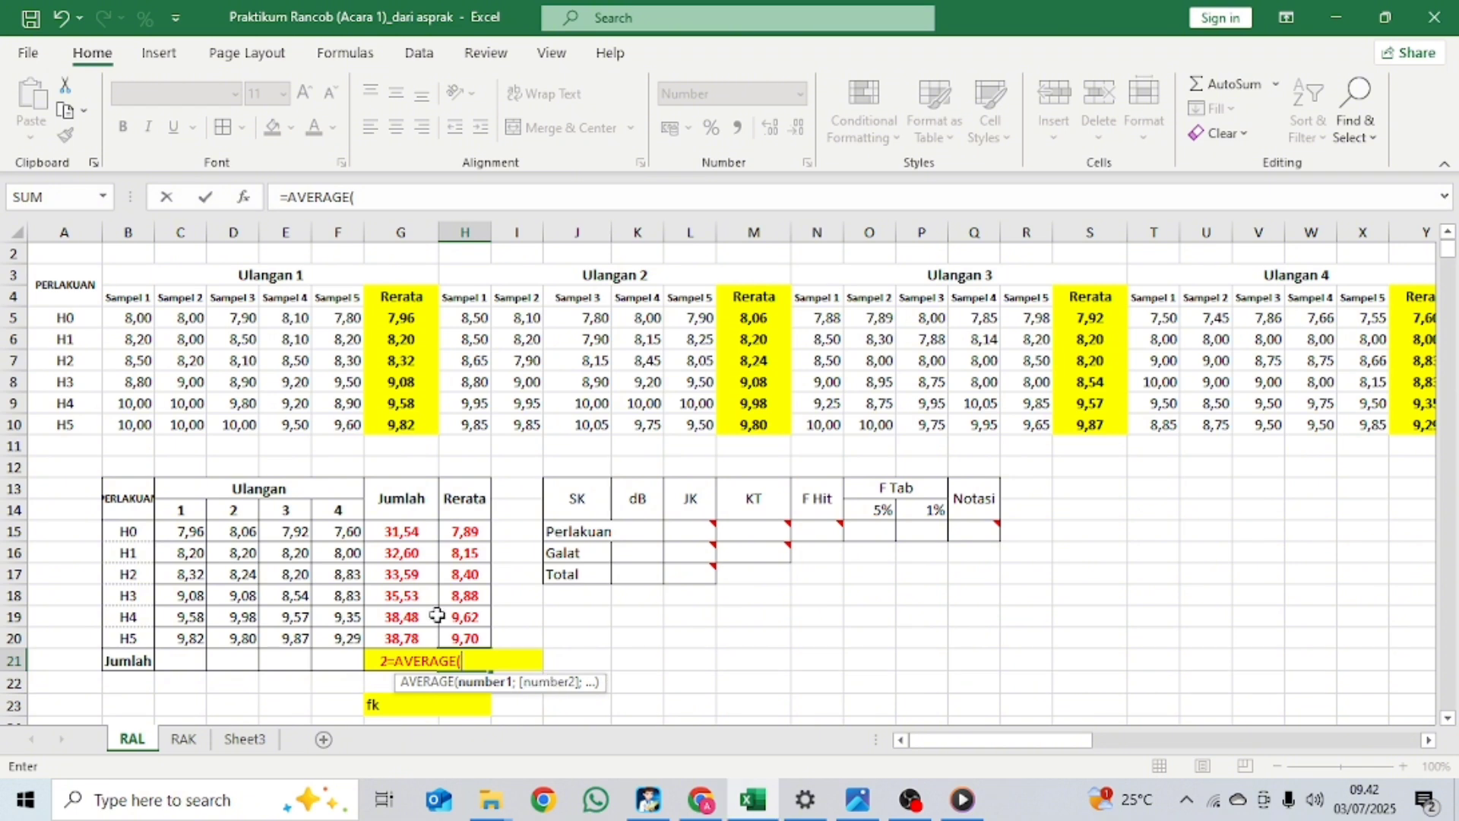
left_click_drag(466, 531, 465, 638)
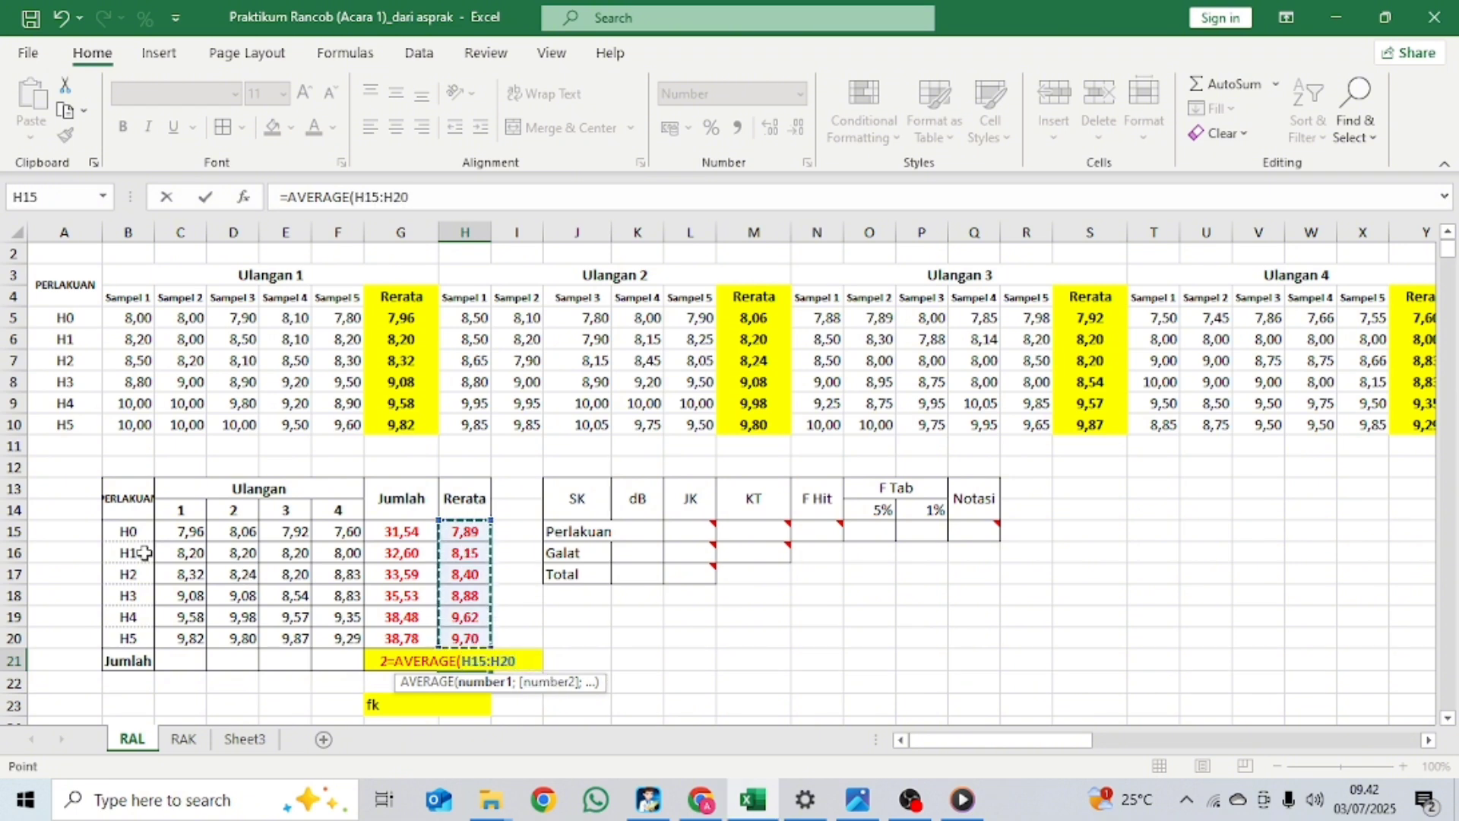
left_click_drag(162, 534, 318, 638)
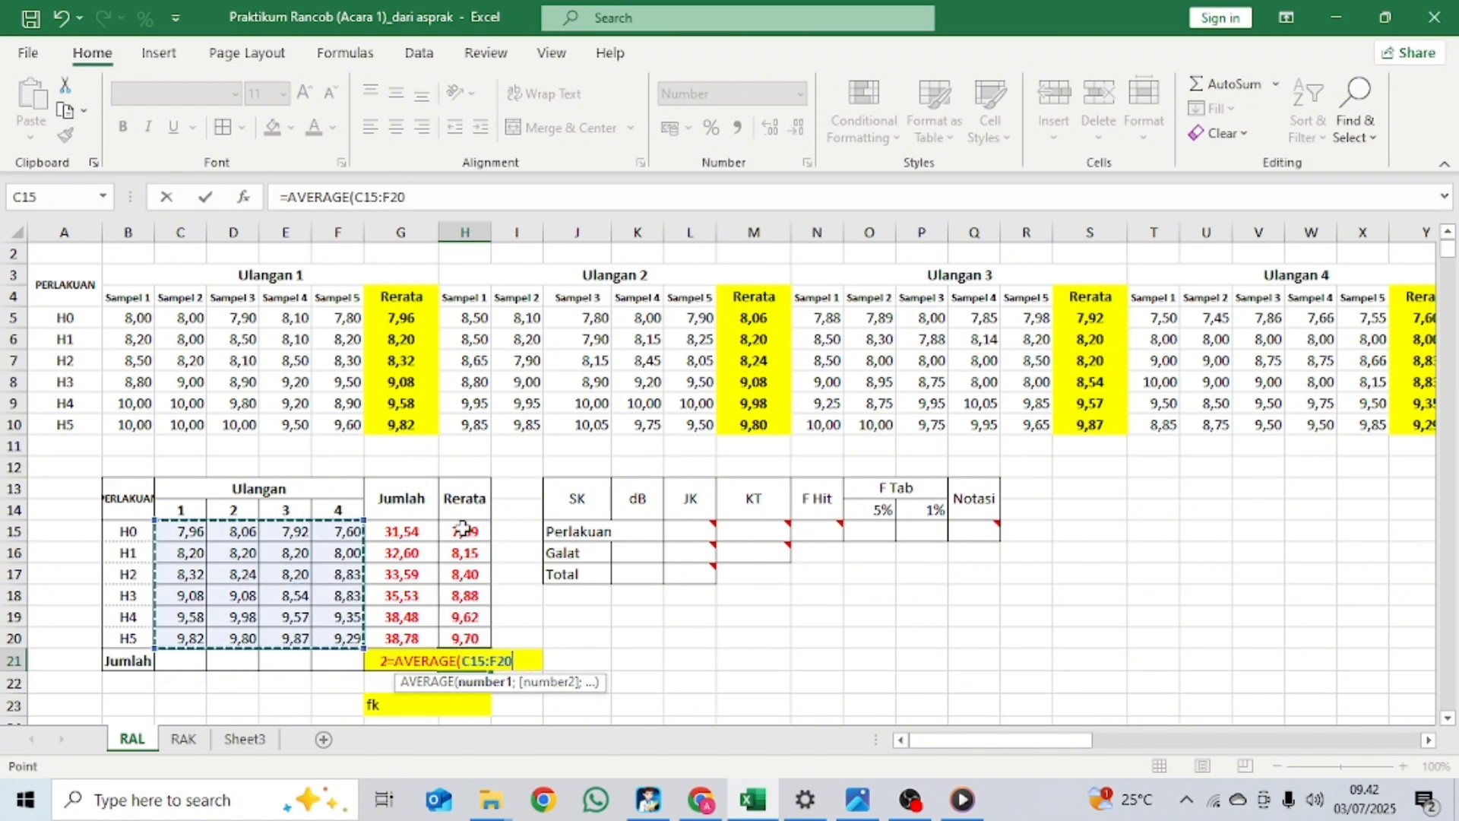
left_click_drag(465, 529, 475, 639)
key("ctrl+Return")
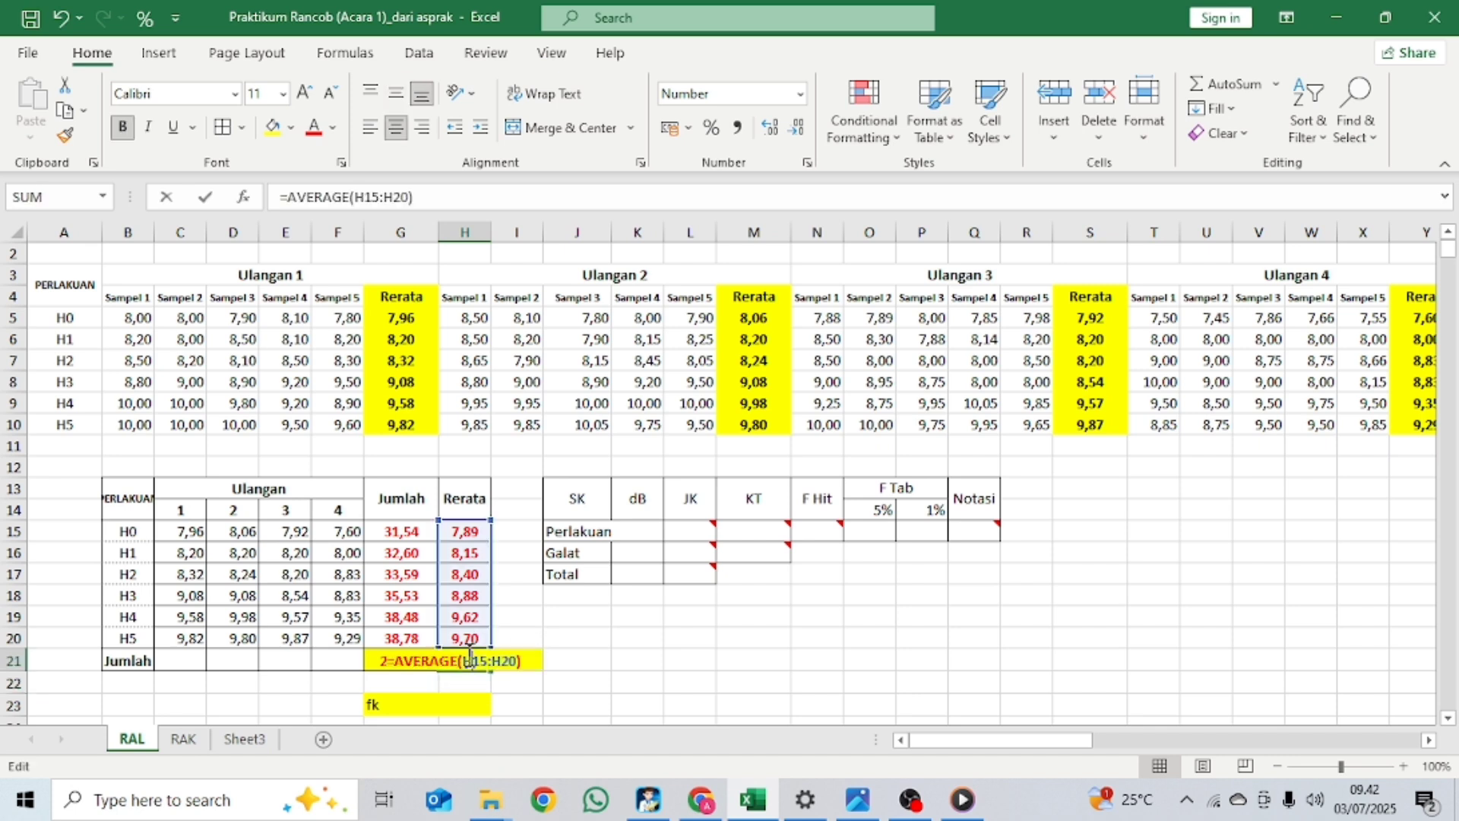
key("Return")
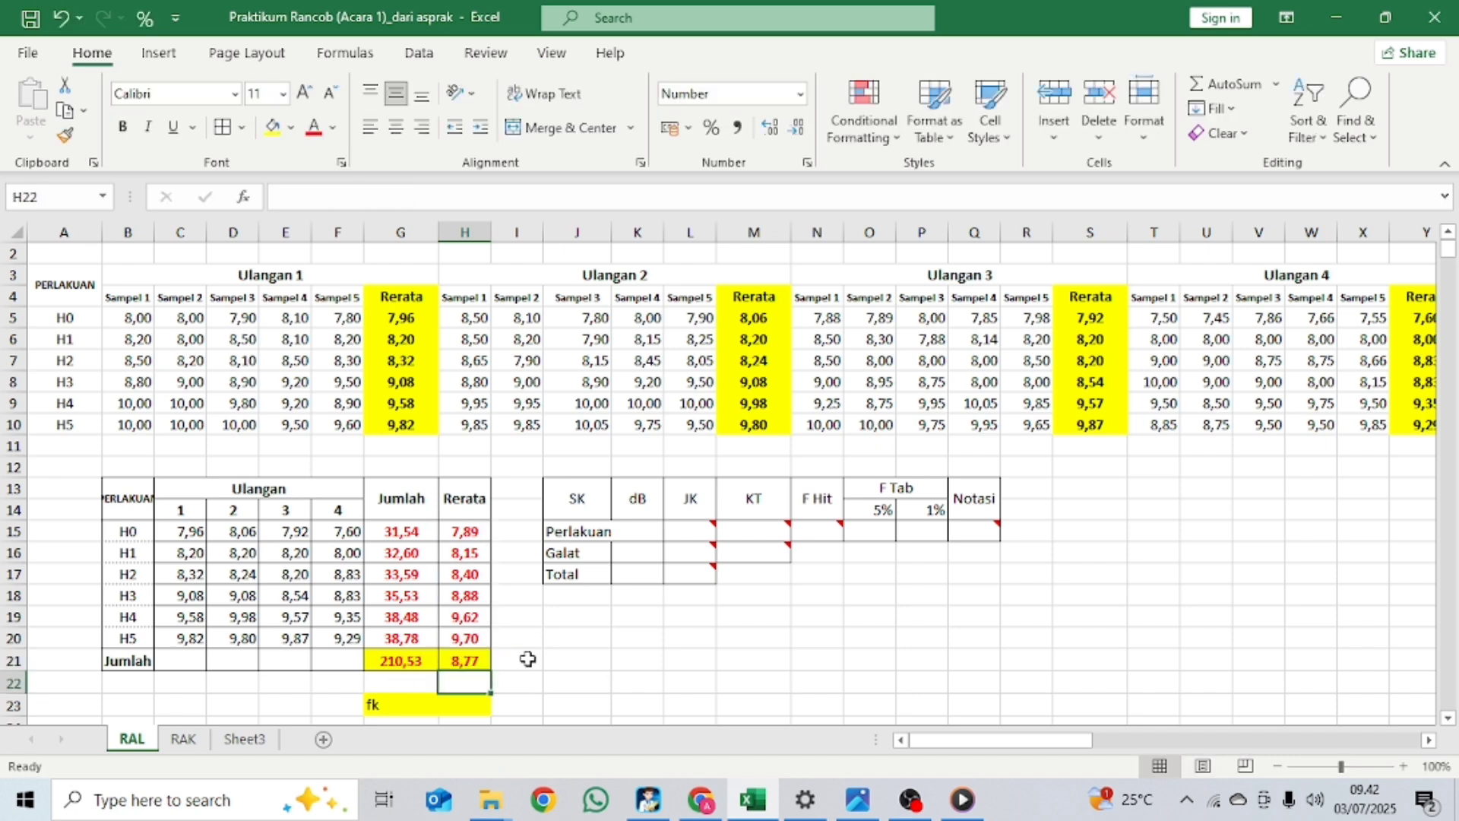
Step: Label the analysis table "anova" in cell J12 above SK and fill that cell with yellow
left_click(575, 471)
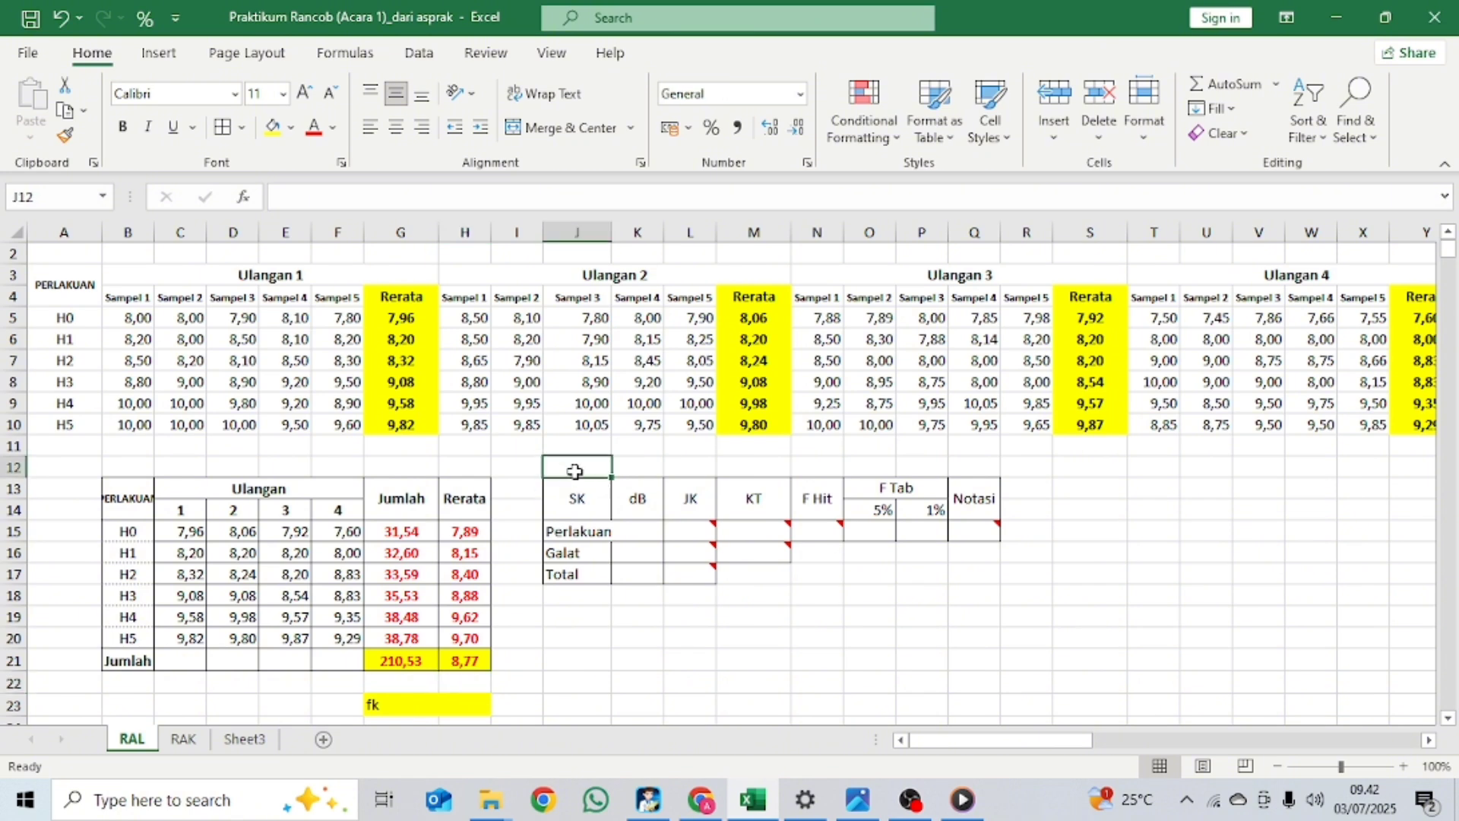
type("anova")
key("Return")
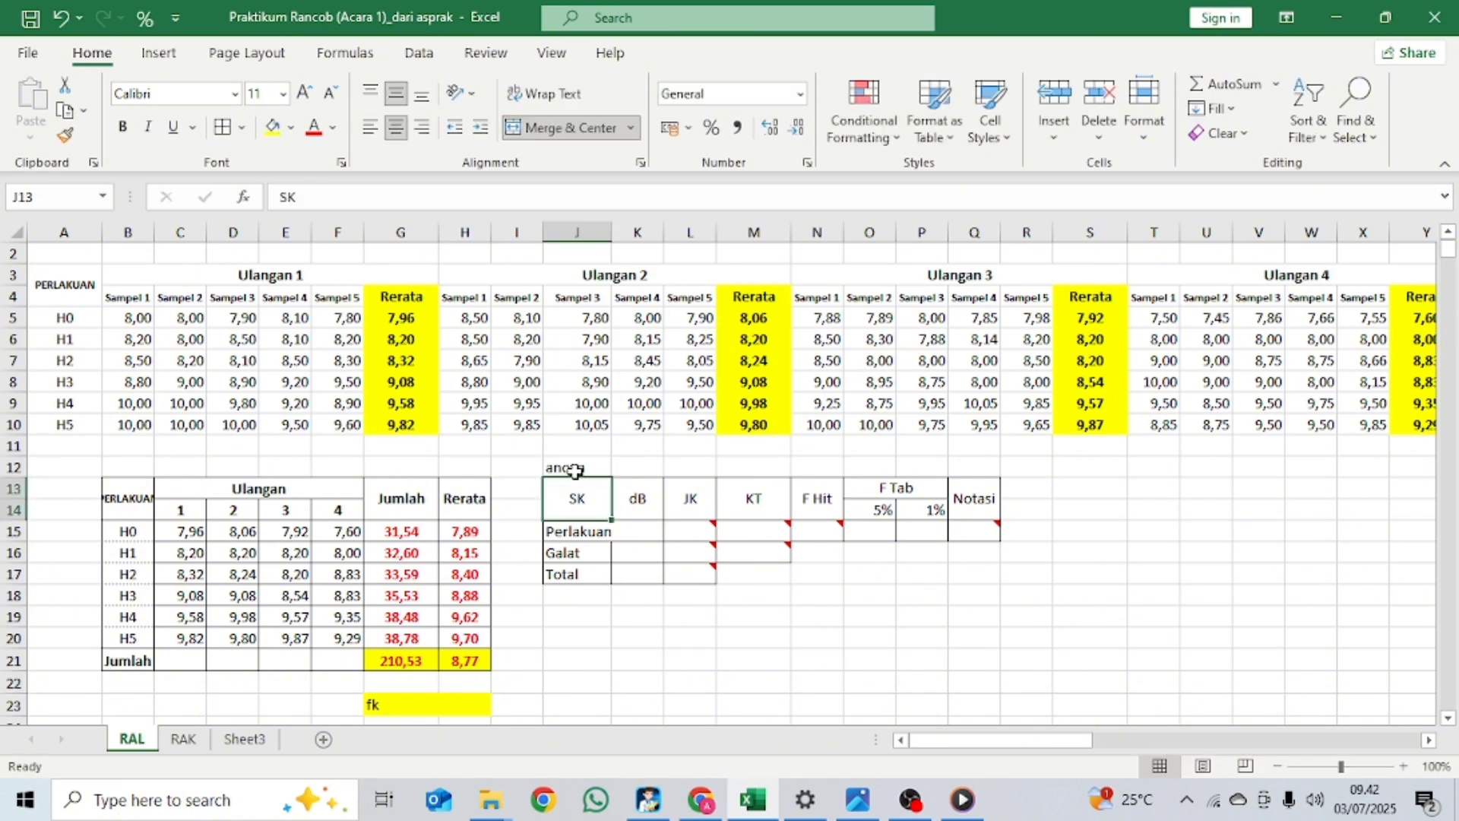
left_click(577, 466)
left_click(272, 127)
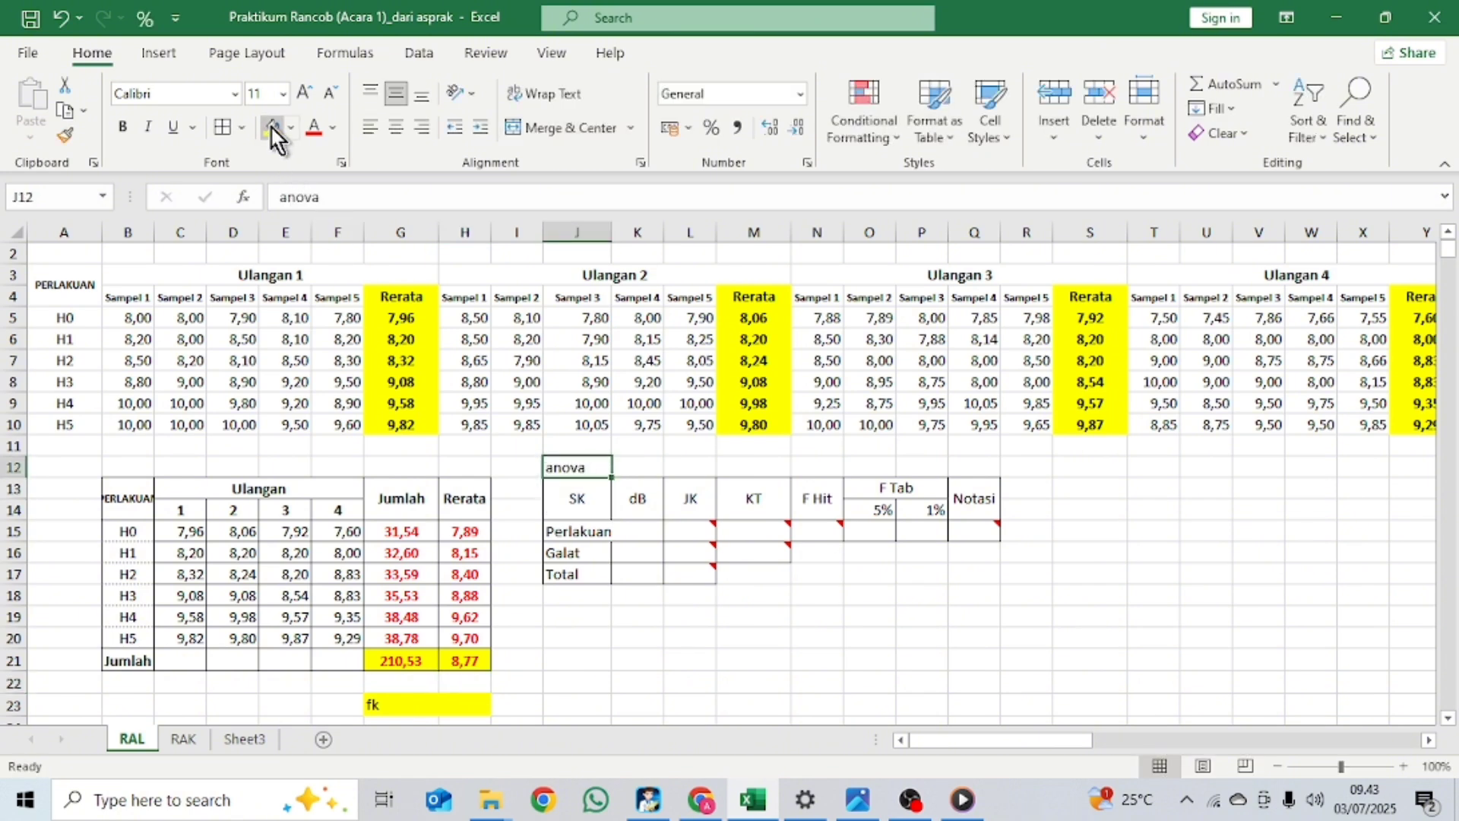
left_click(532, 529)
scroll(668, 642, "down", 2)
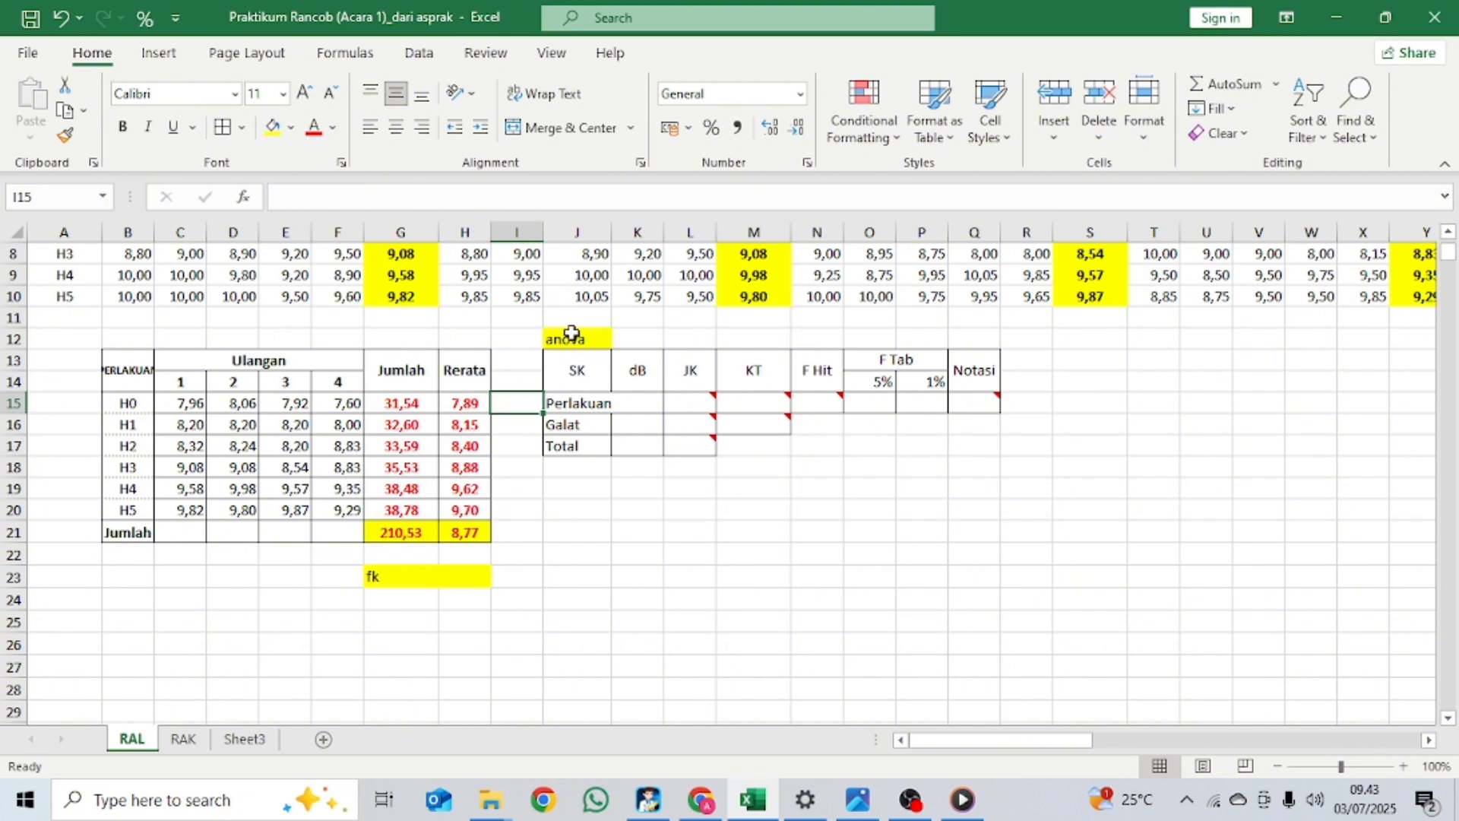
left_click_drag(571, 333, 1037, 461)
left_click(869, 554)
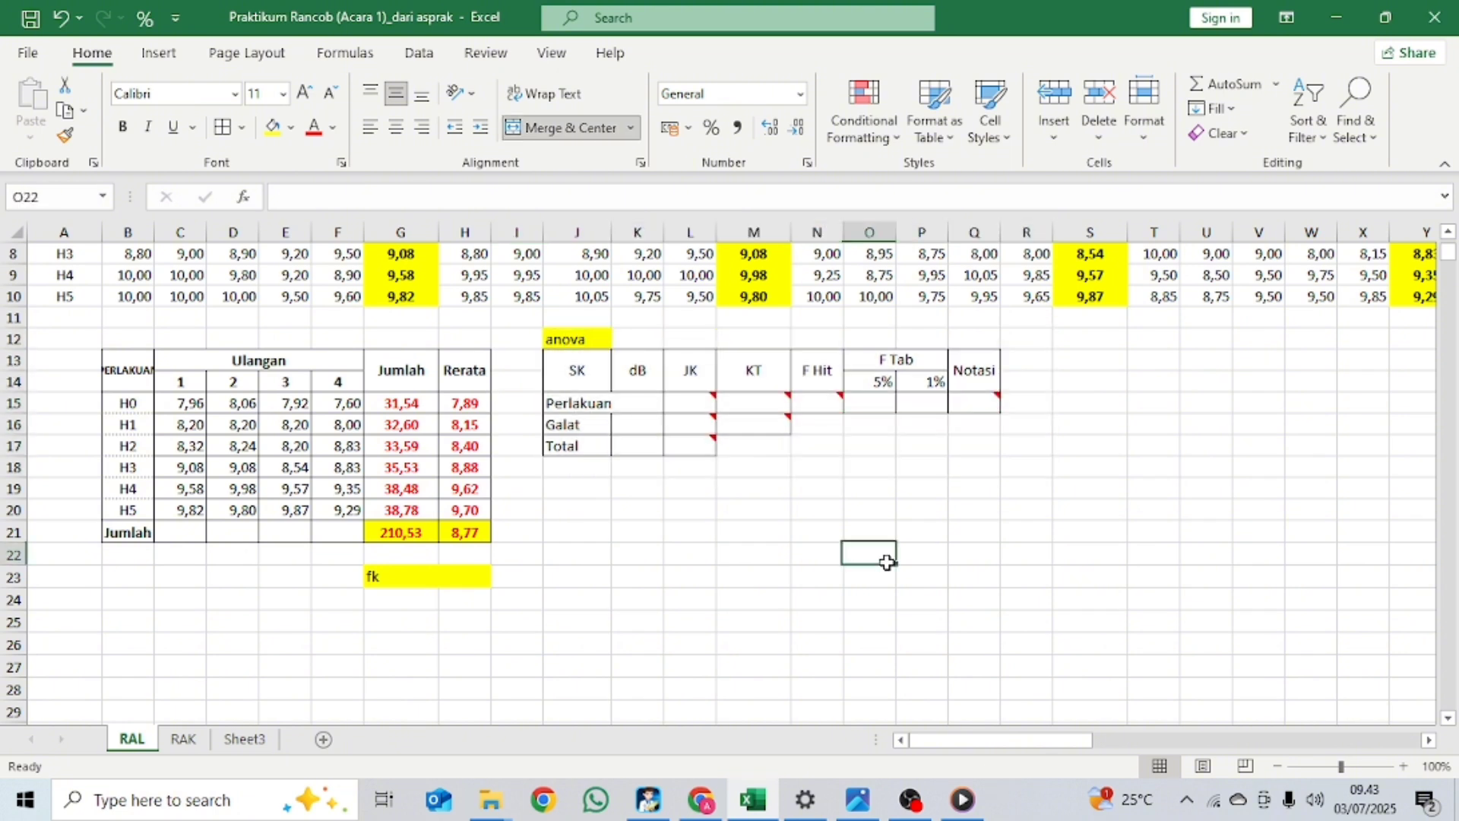
Step: Compute the correction factor beside the fk label, in cell H23, with the formula =(G21^2)/(6*4)
left_click(453, 572)
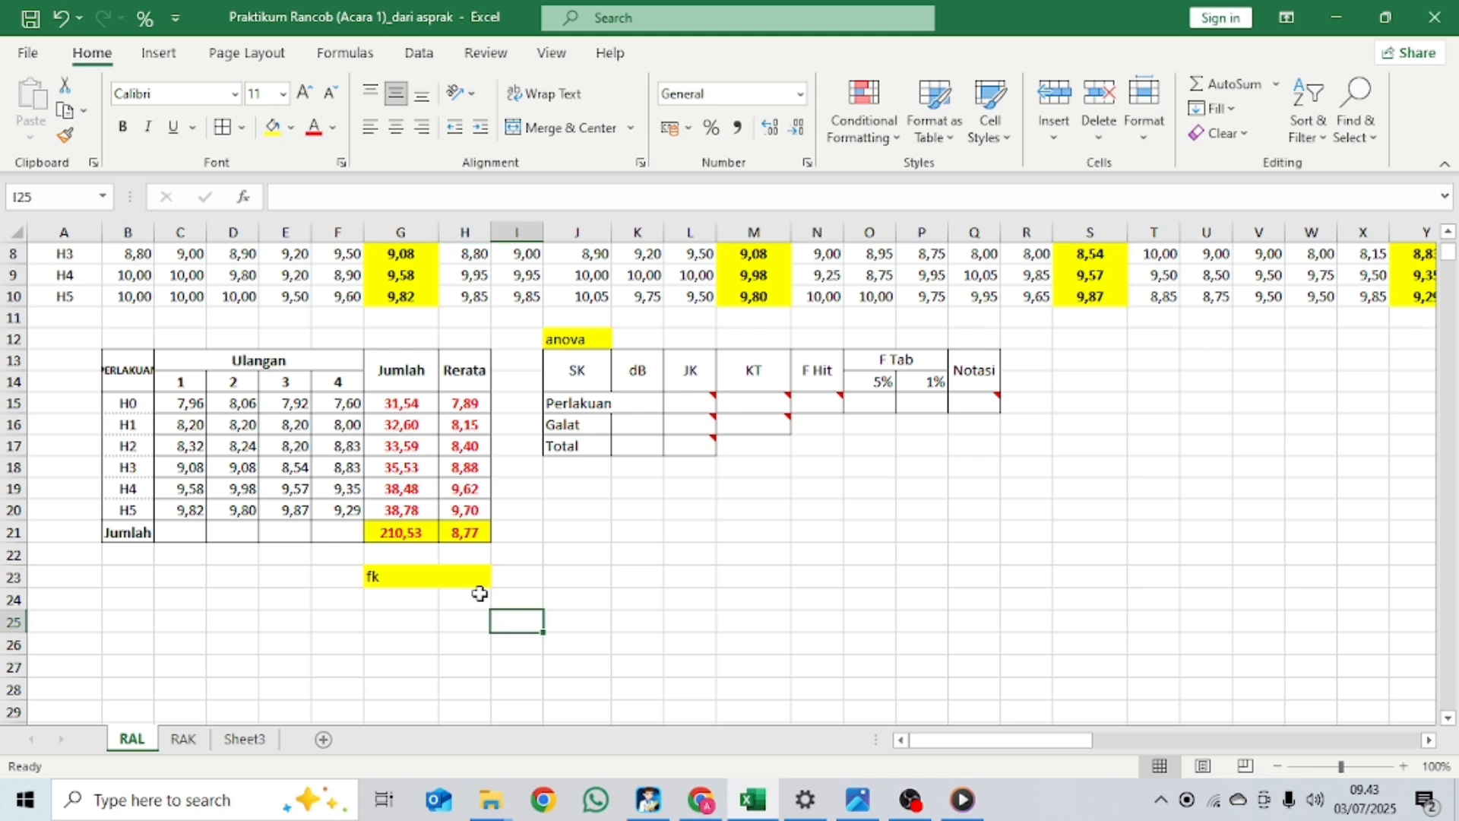
type("=")
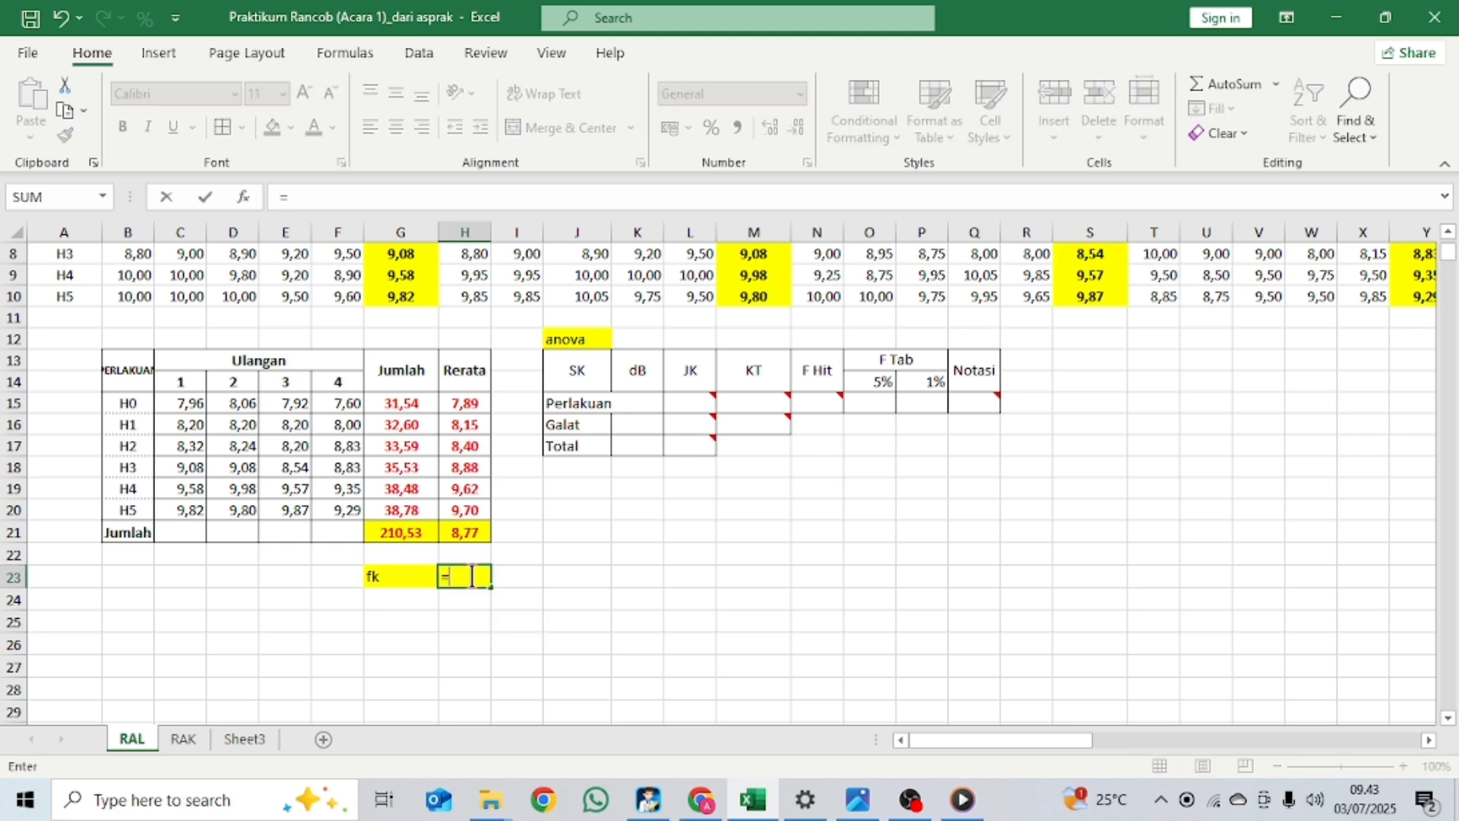
left_click(410, 535)
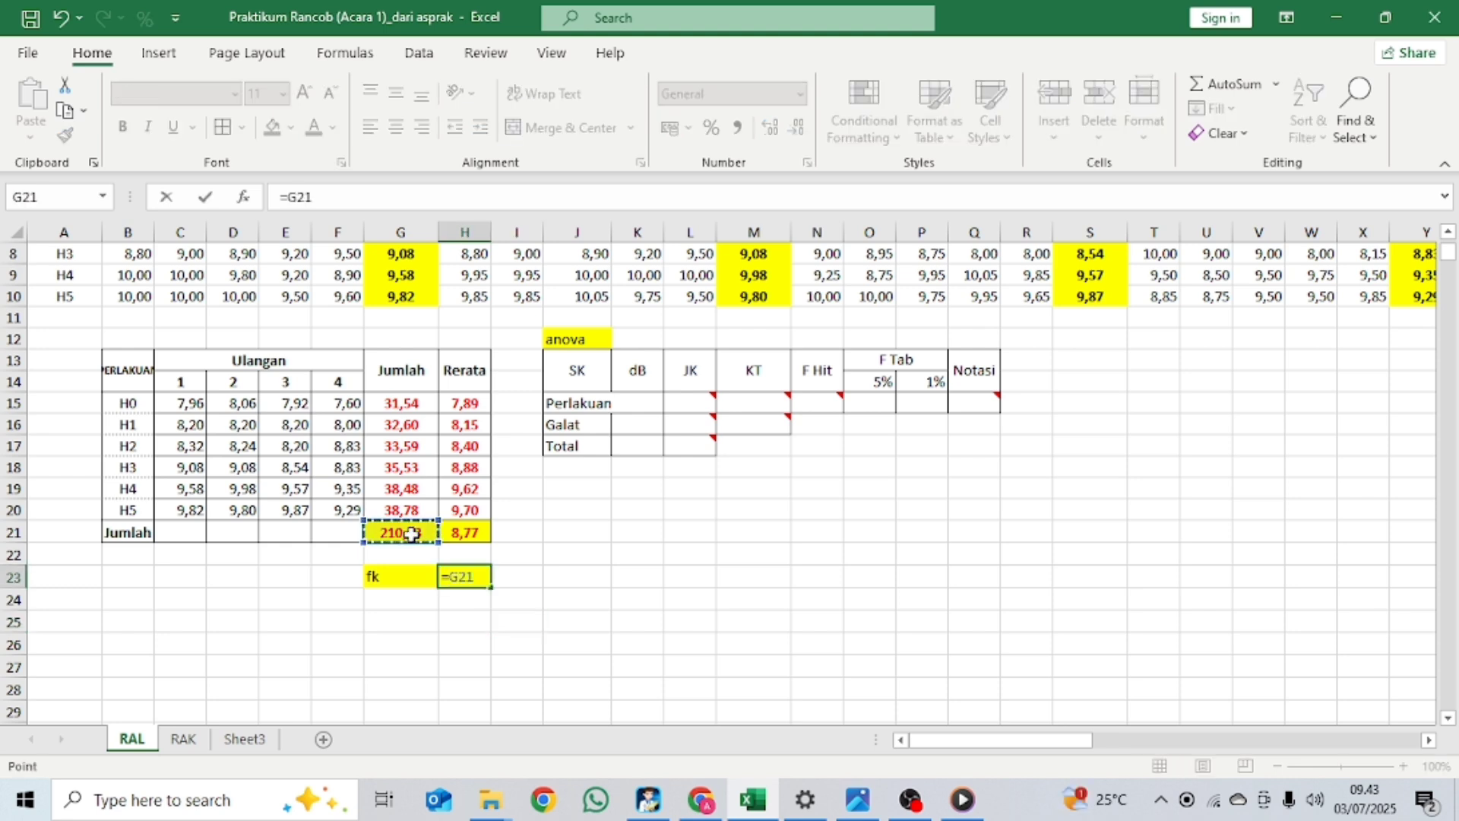
key("BackSpace")
key("BackSpace")
key("BackSpace")
type("(")
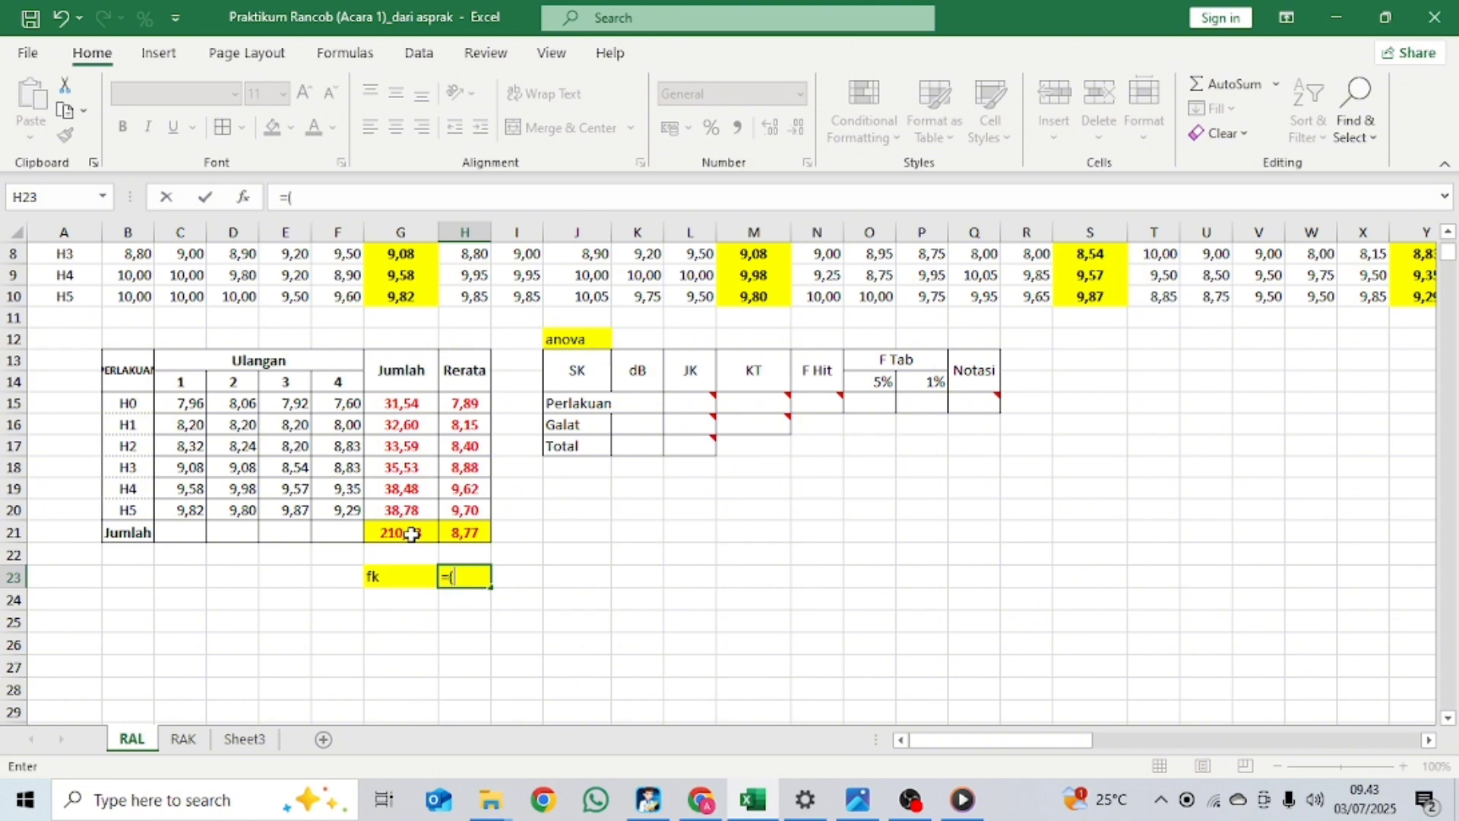
left_click(411, 534)
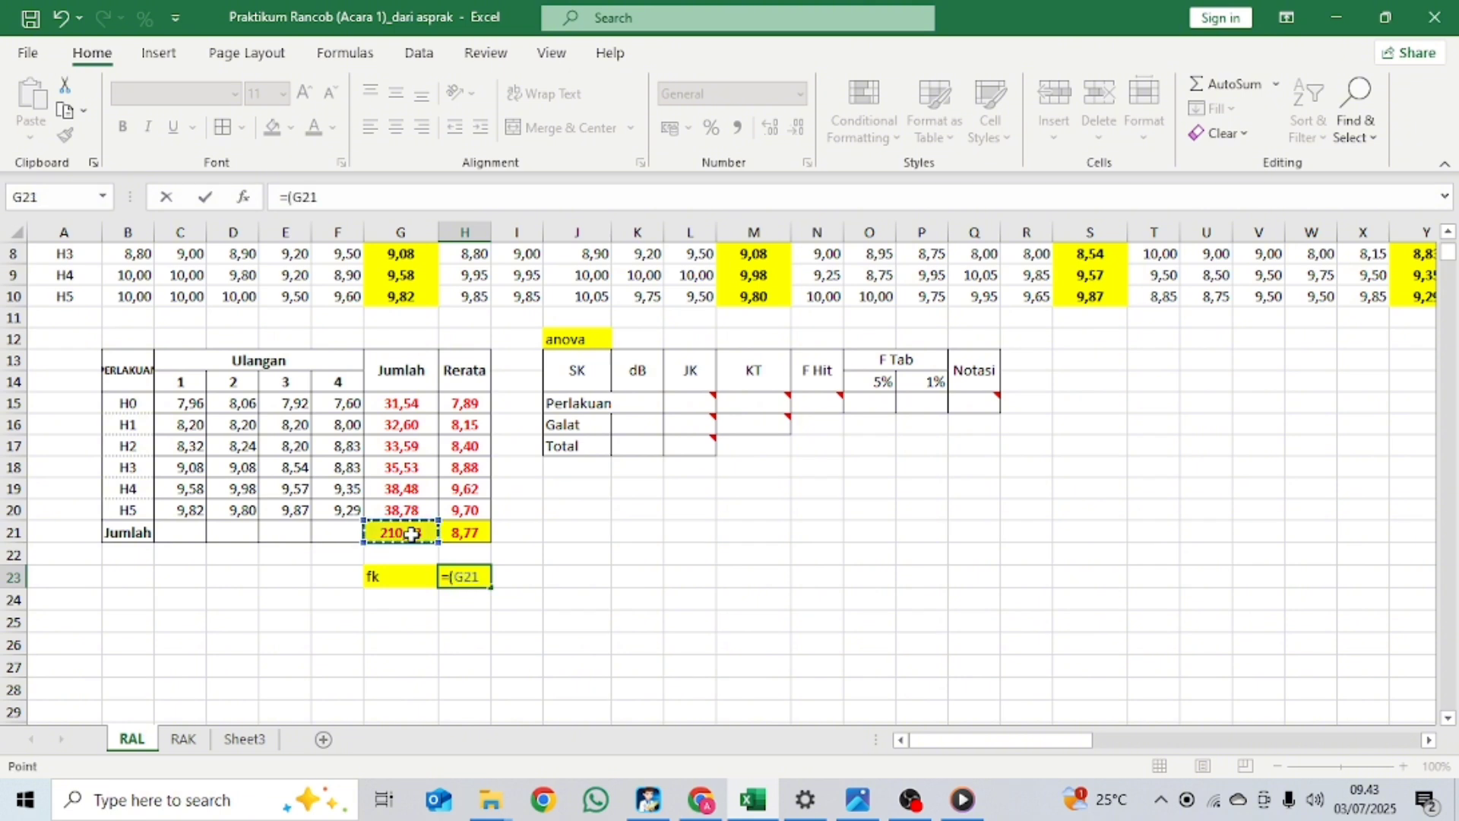
type("^2")
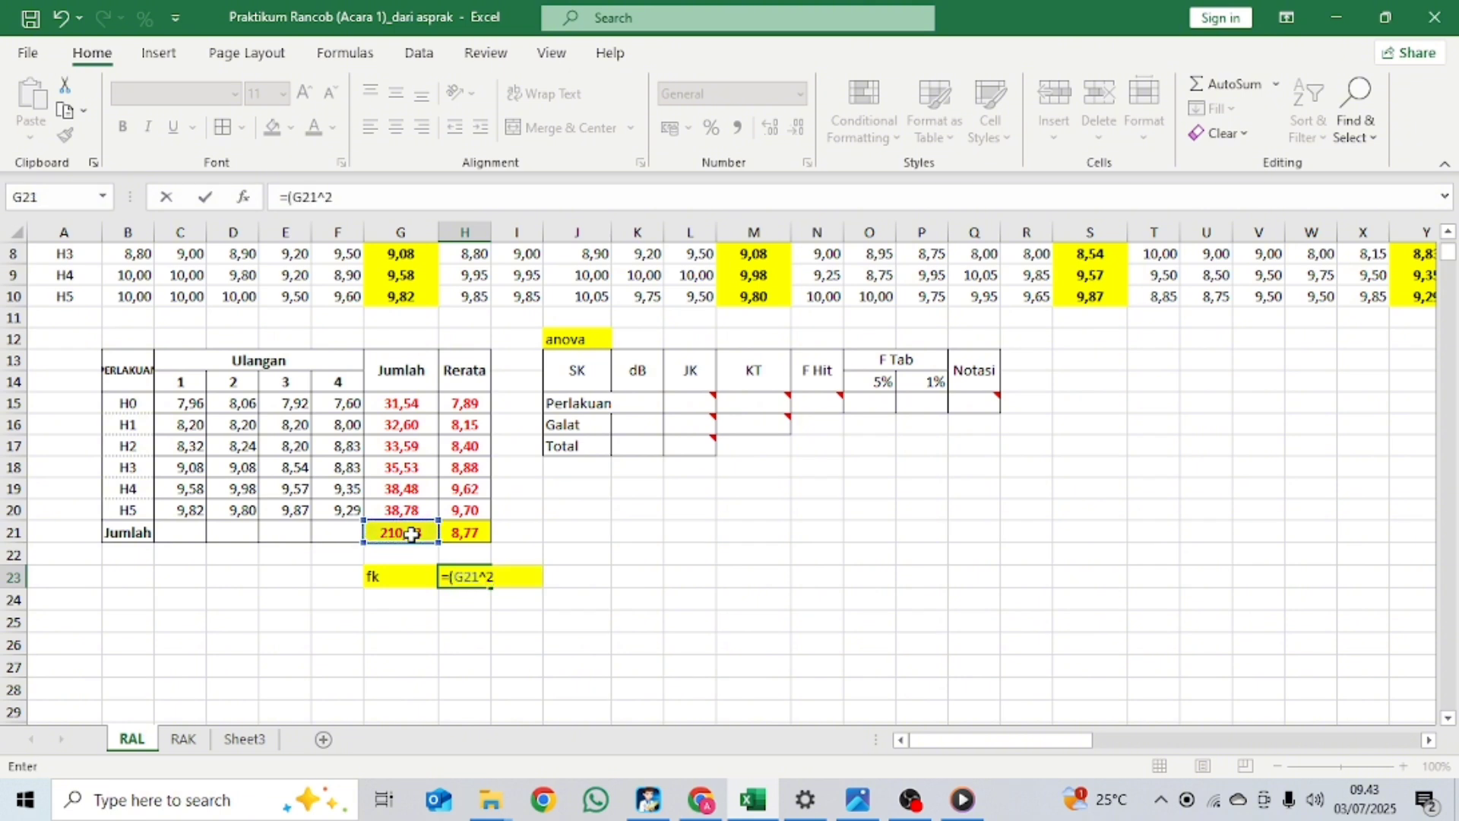
type(")/(")
type("T")
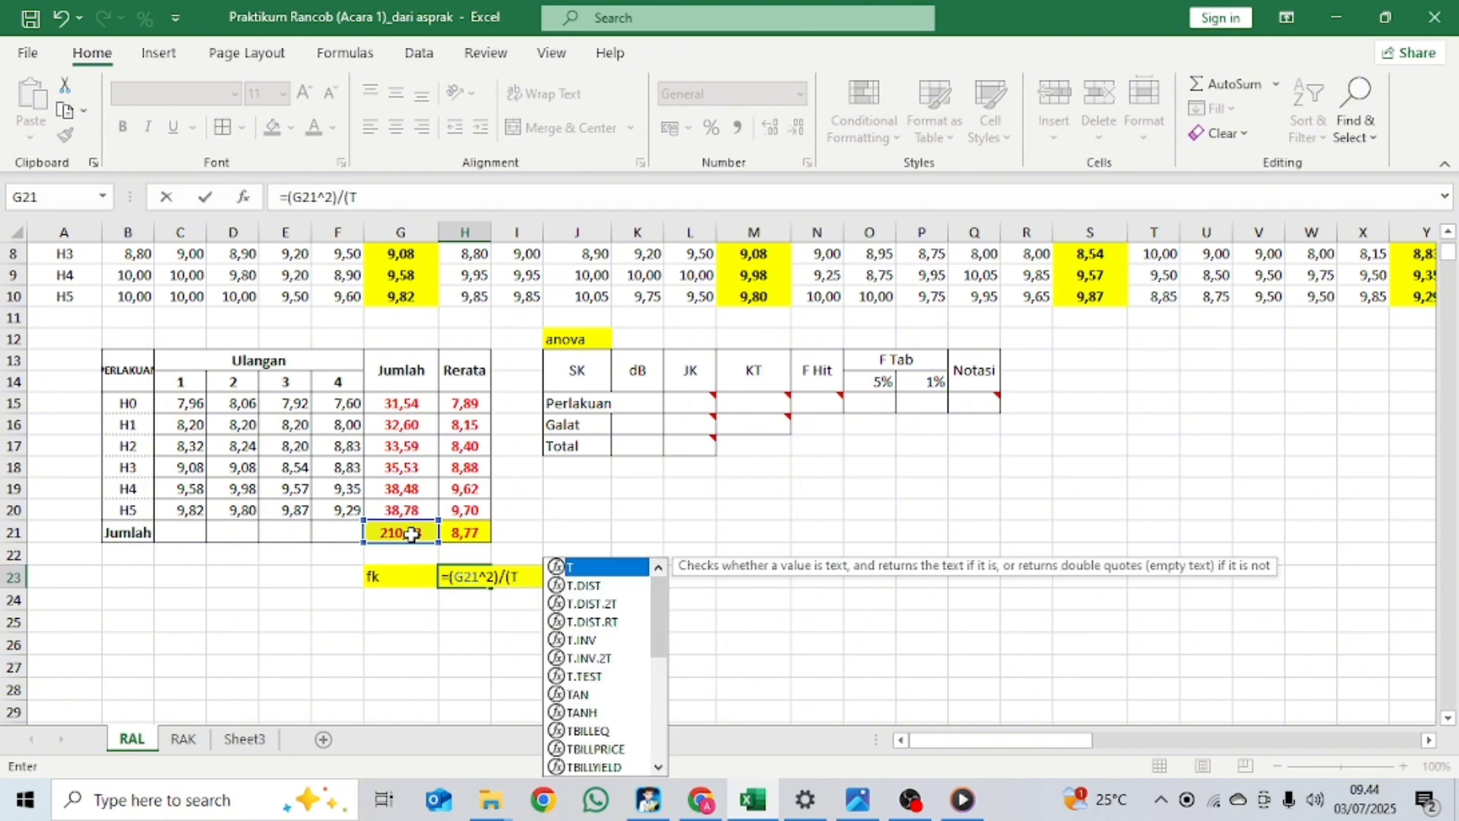
type("xN")
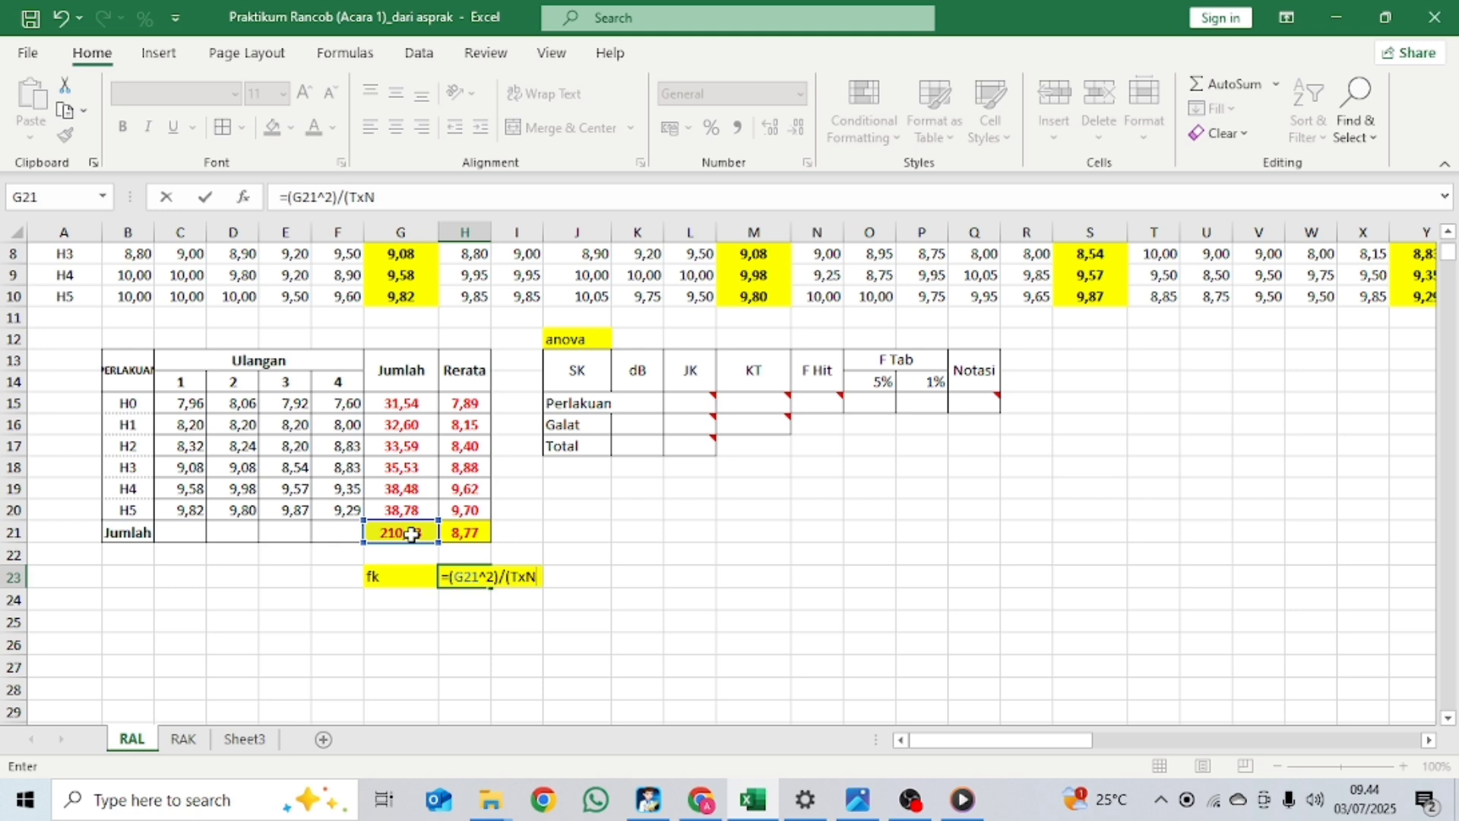
key("BackSpace")
key("BackSpace")
key("BackSpace")
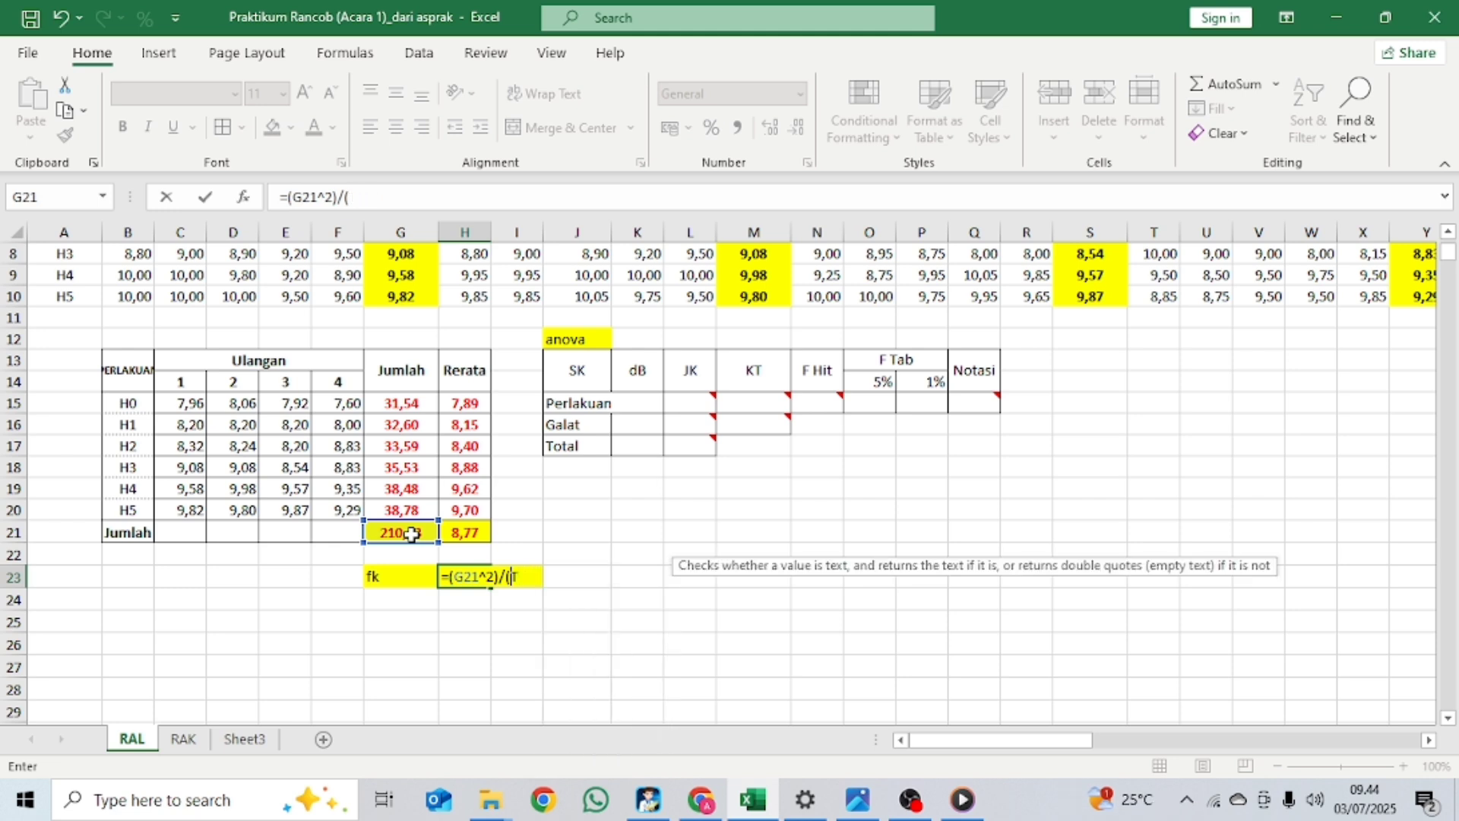
type("6")
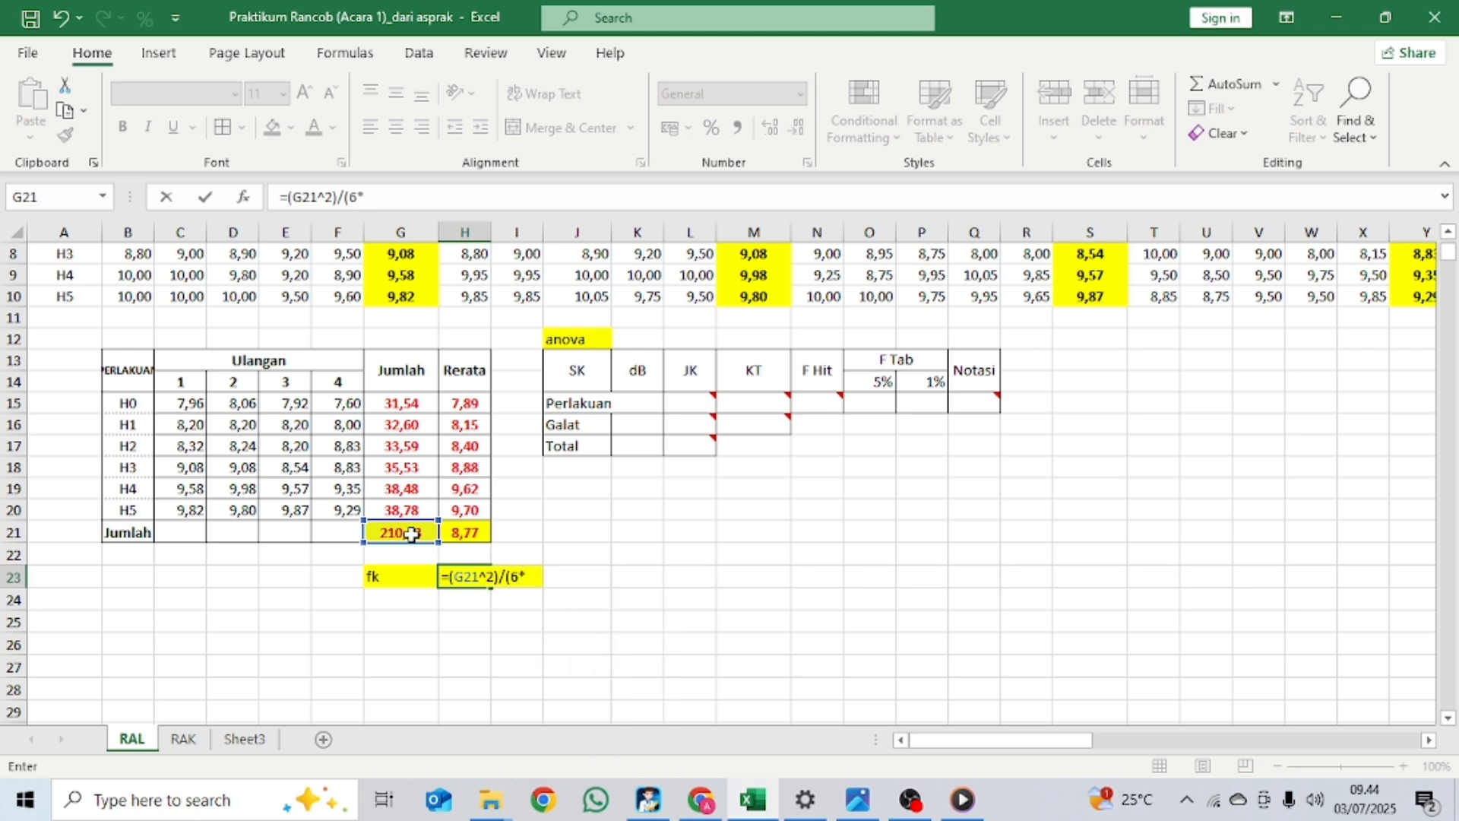
type("*r4")
key("BackSpace")
key("BackSpace")
type("4)")
key("Return")
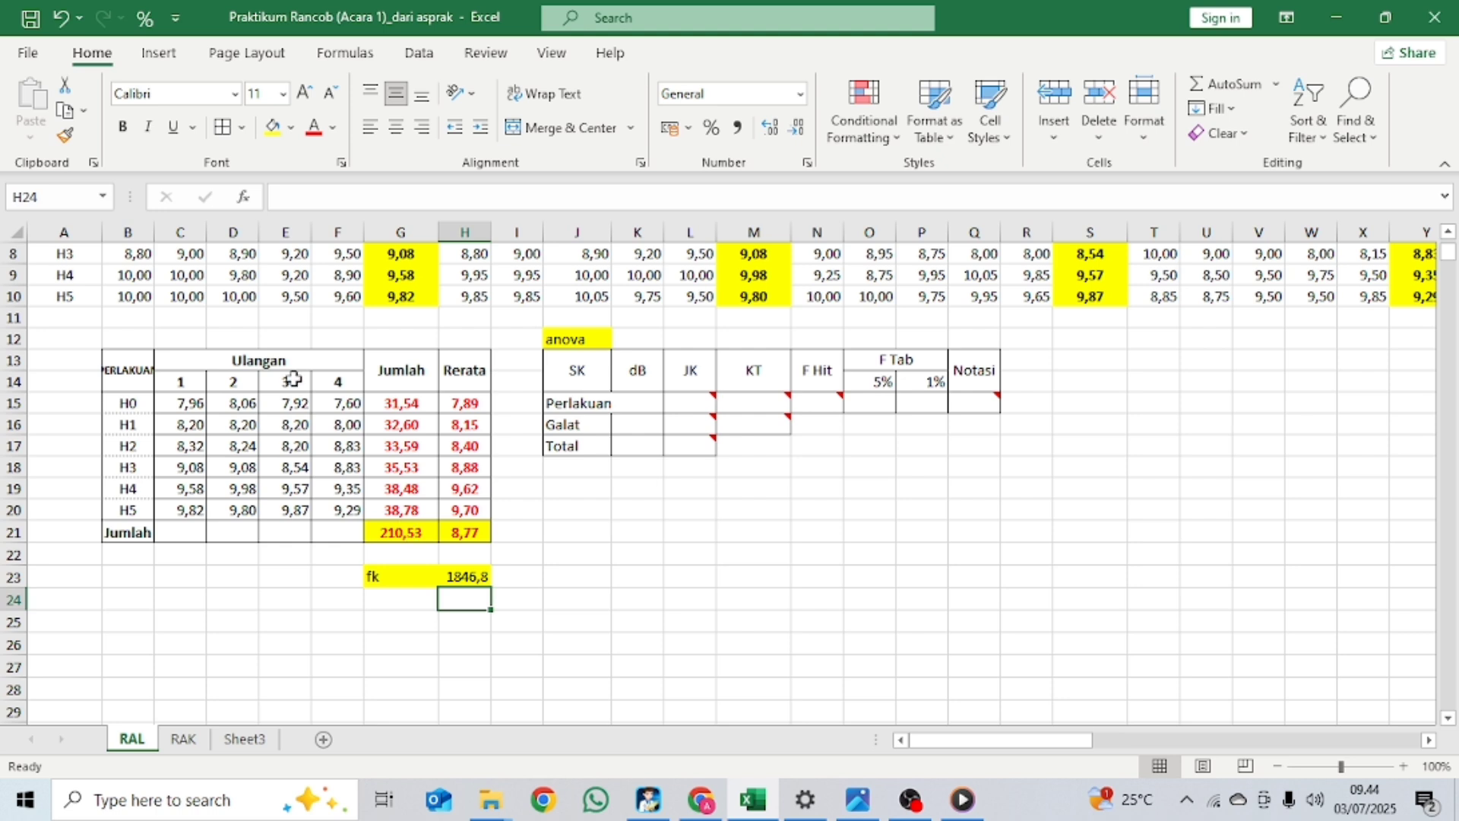
left_click(570, 577)
left_click_drag(374, 579, 482, 584)
left_click(570, 597)
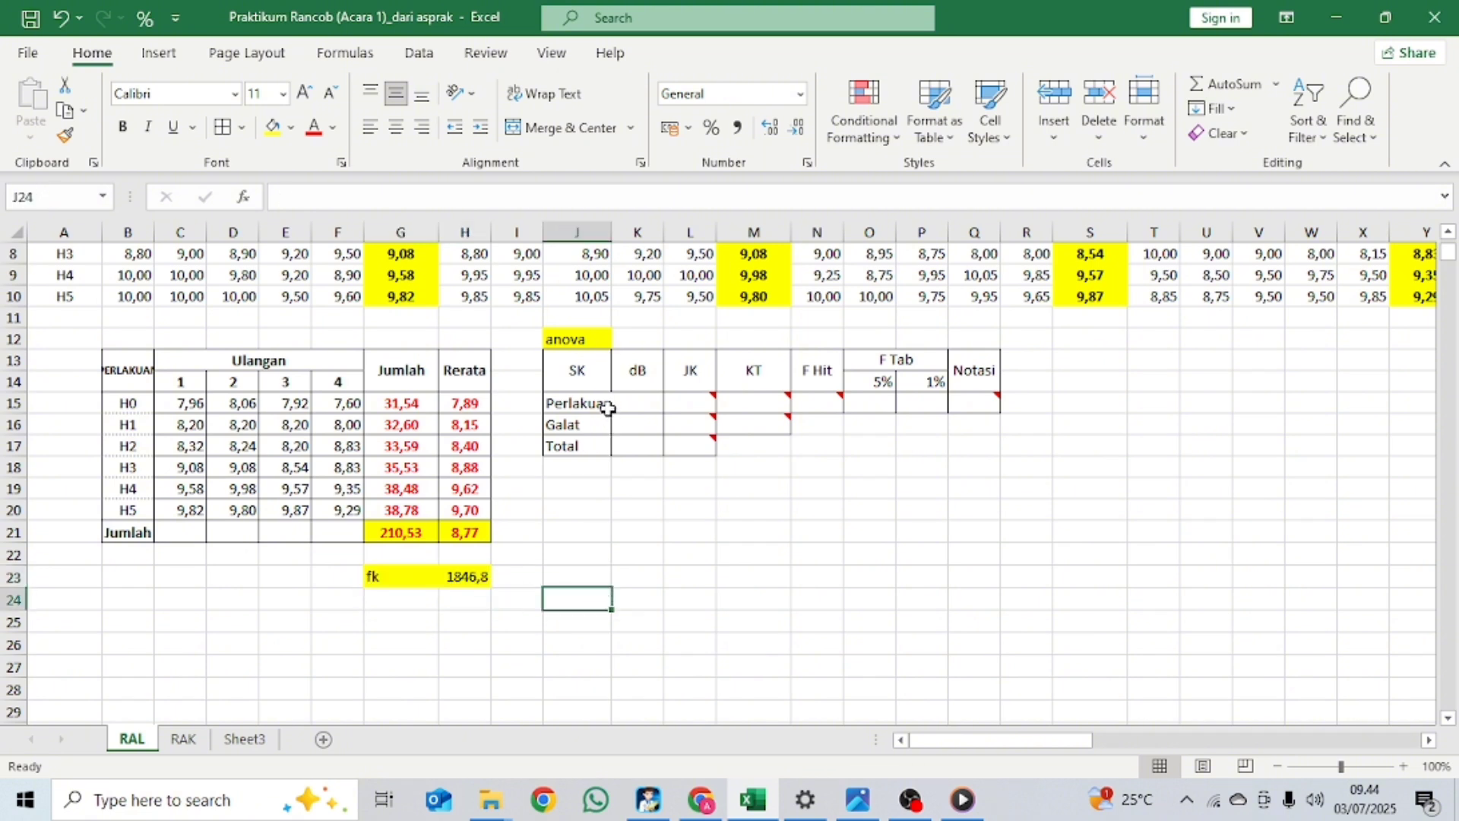
Step: Examine the ANOVA table's layout and its column headings SK, dB, JK, KT, F Hit and F Tab
left_click_drag(585, 374, 982, 437)
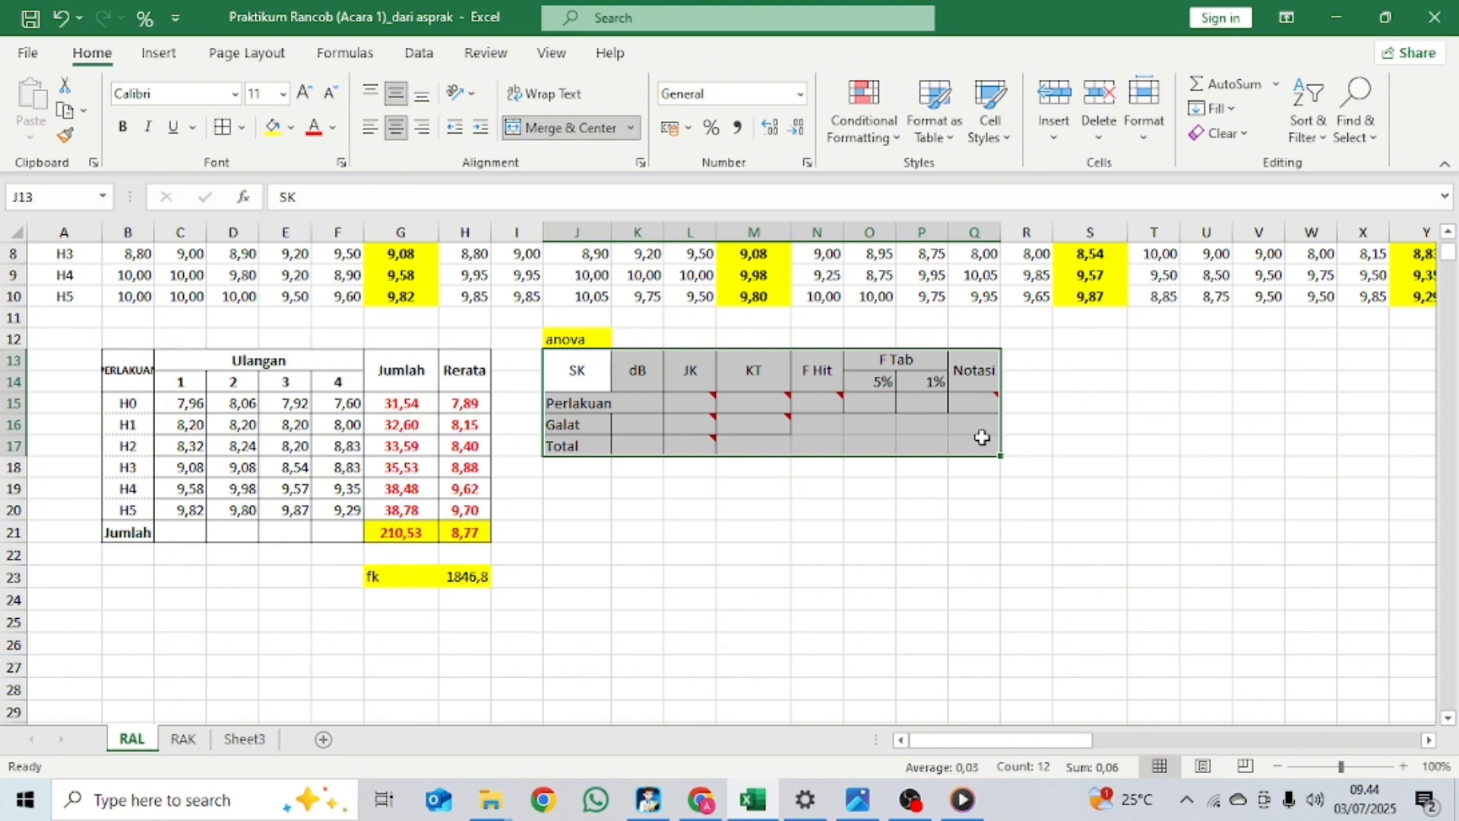
left_click(639, 475)
left_click(582, 386)
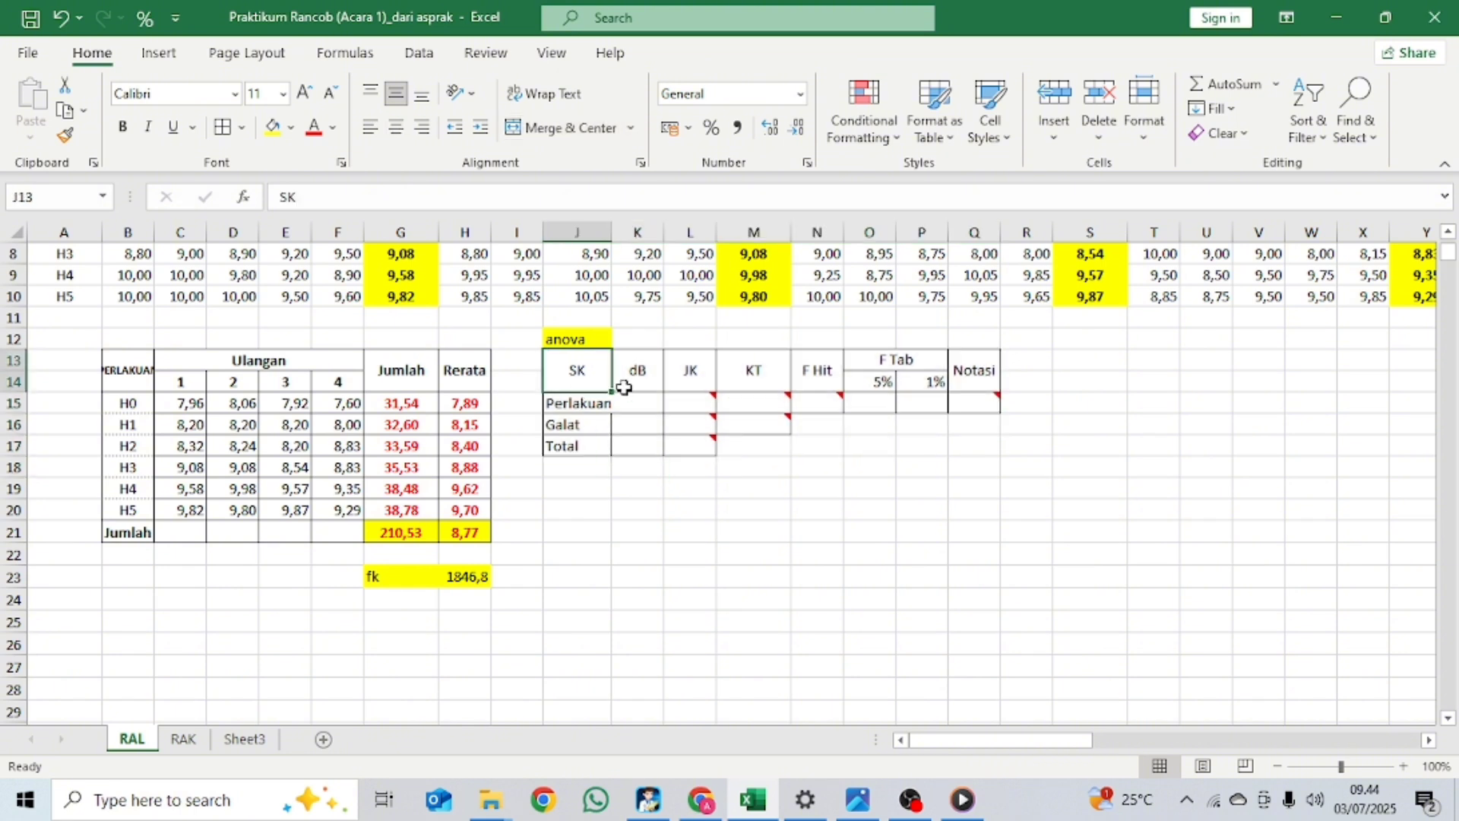
left_click_drag(624, 388, 975, 440)
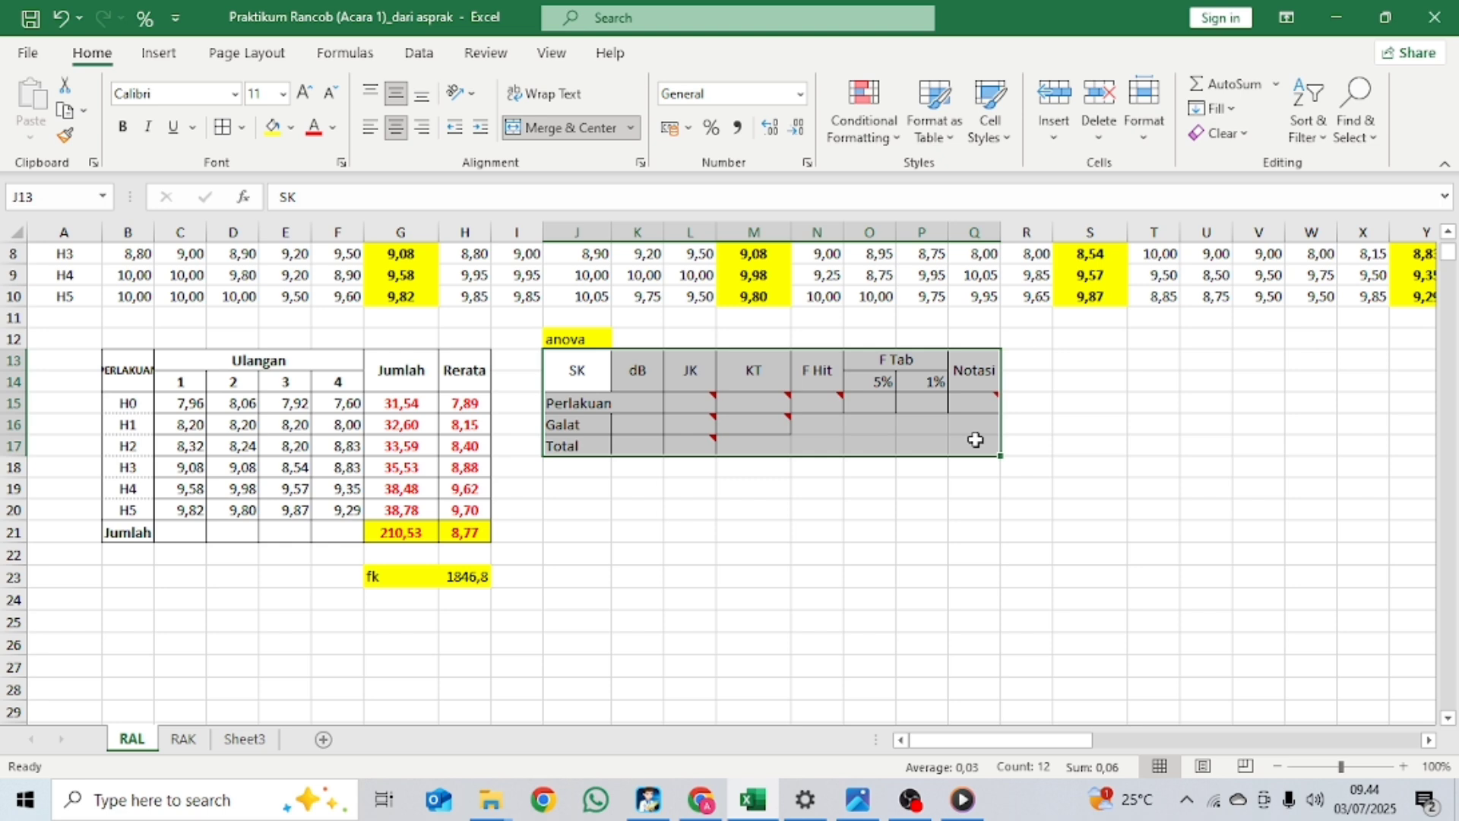
left_click(1085, 396)
mouse_move(702, 420)
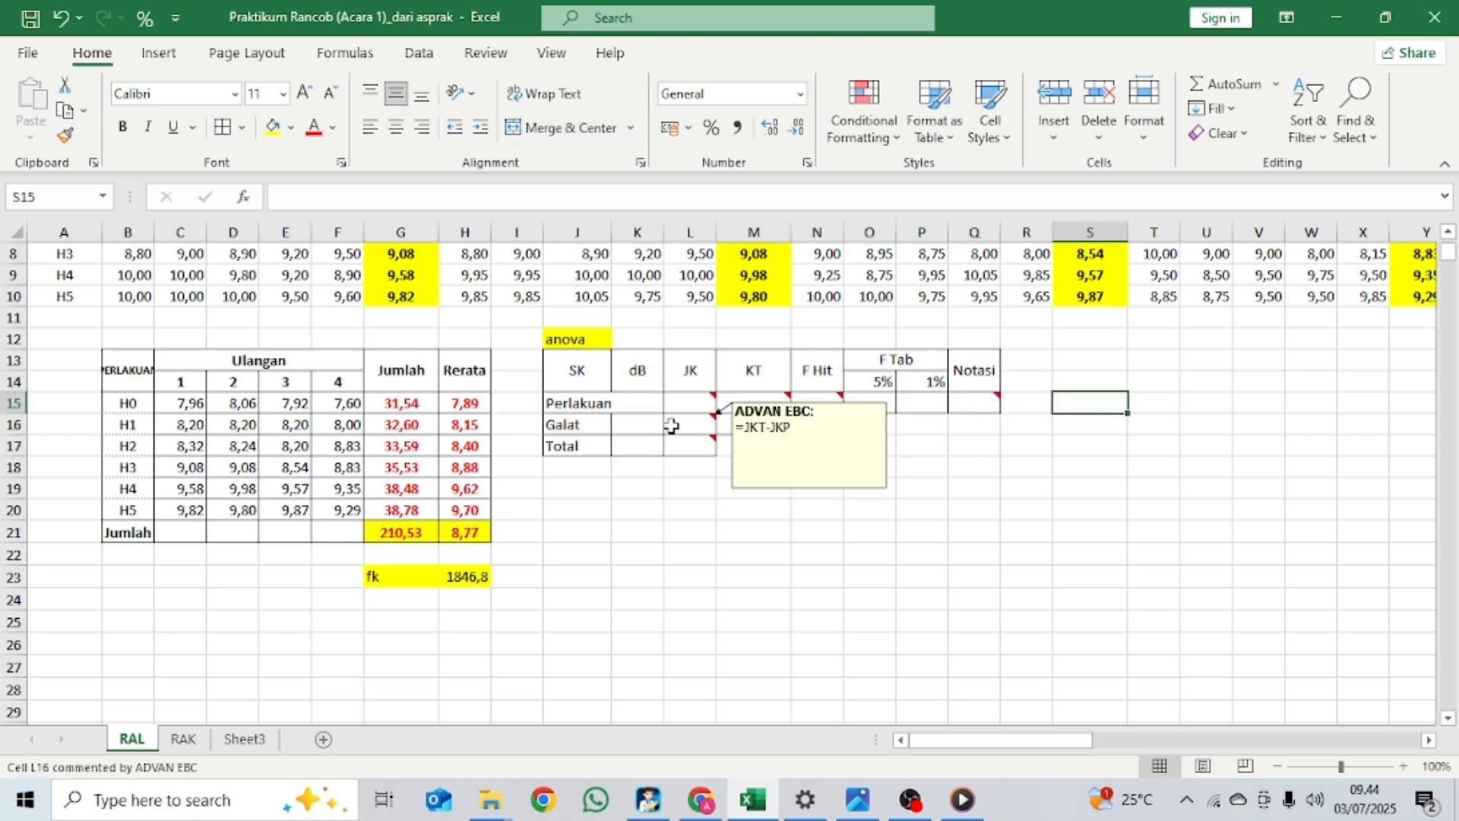
left_click(576, 373)
left_click(647, 372)
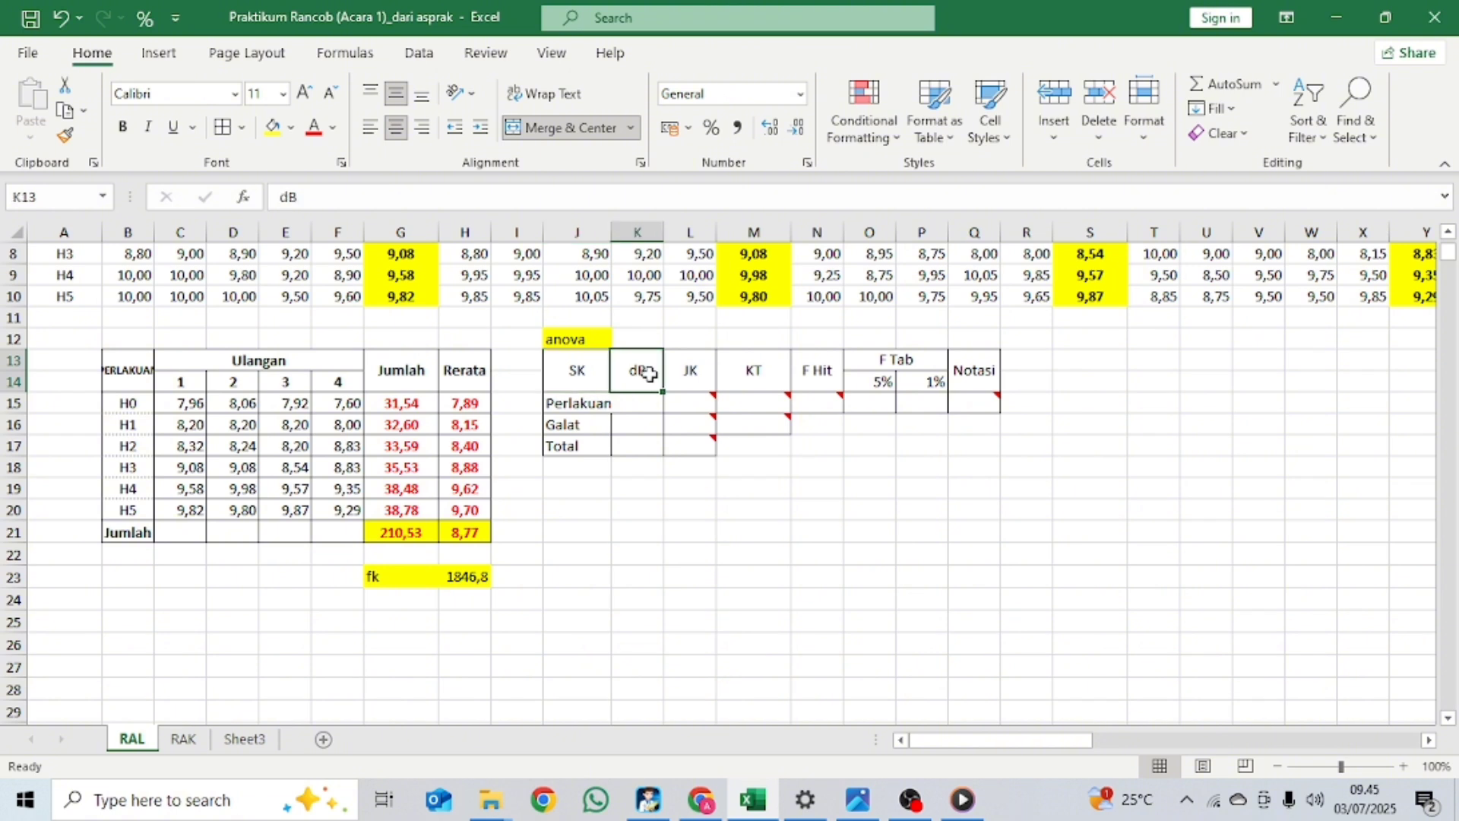
left_click(693, 374)
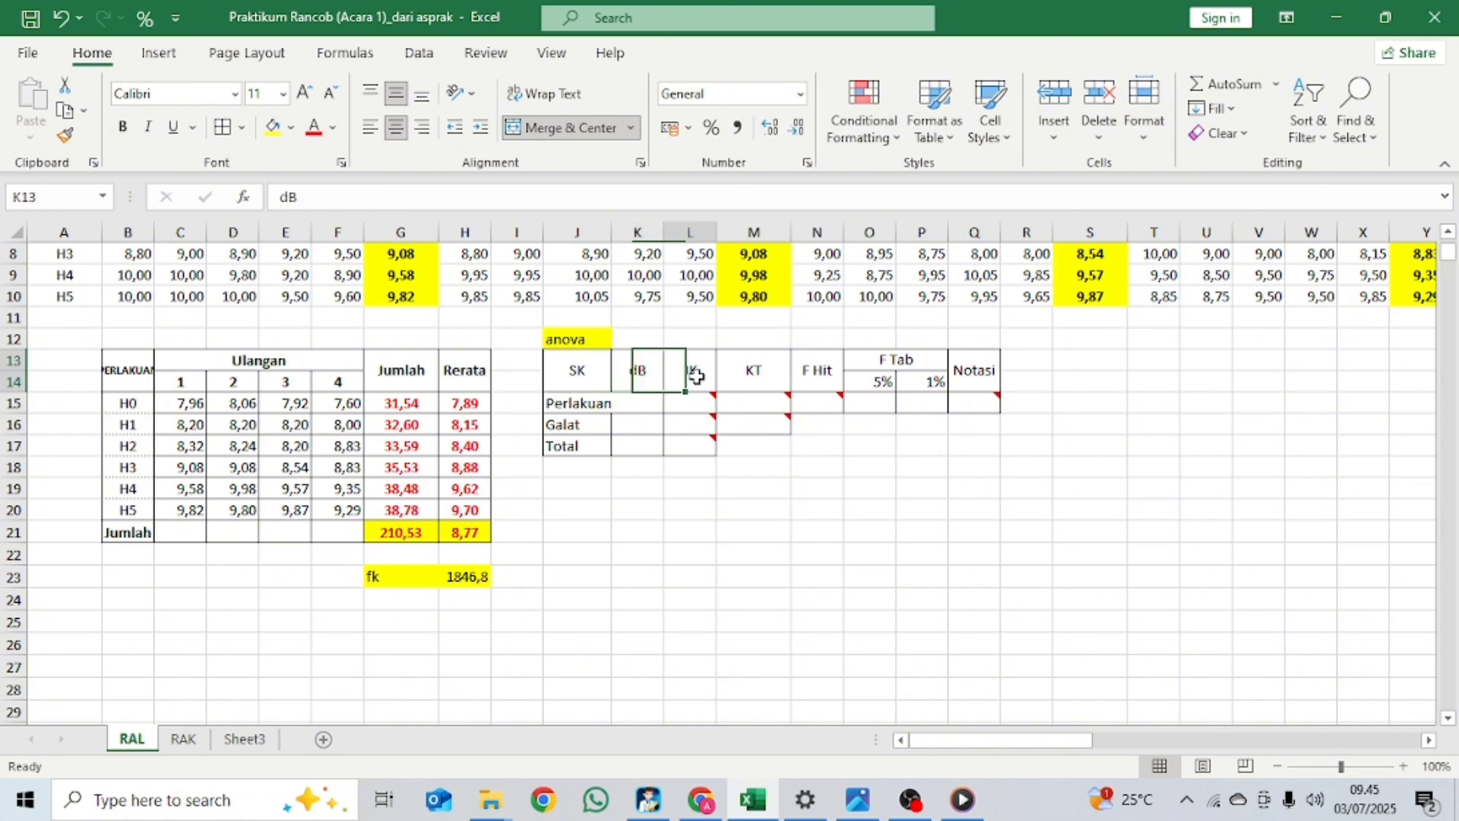
left_click(750, 374)
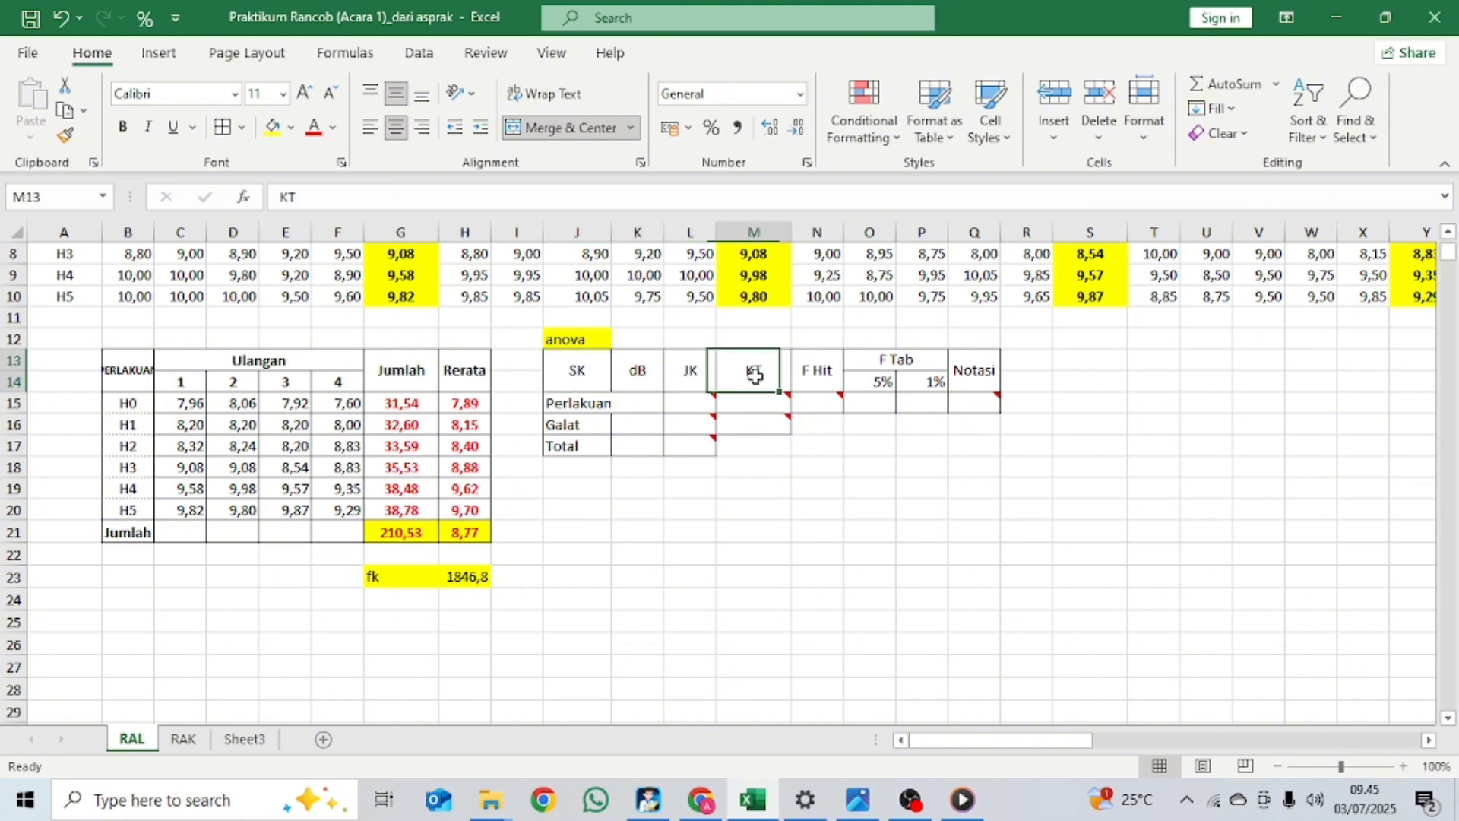
left_click(804, 381)
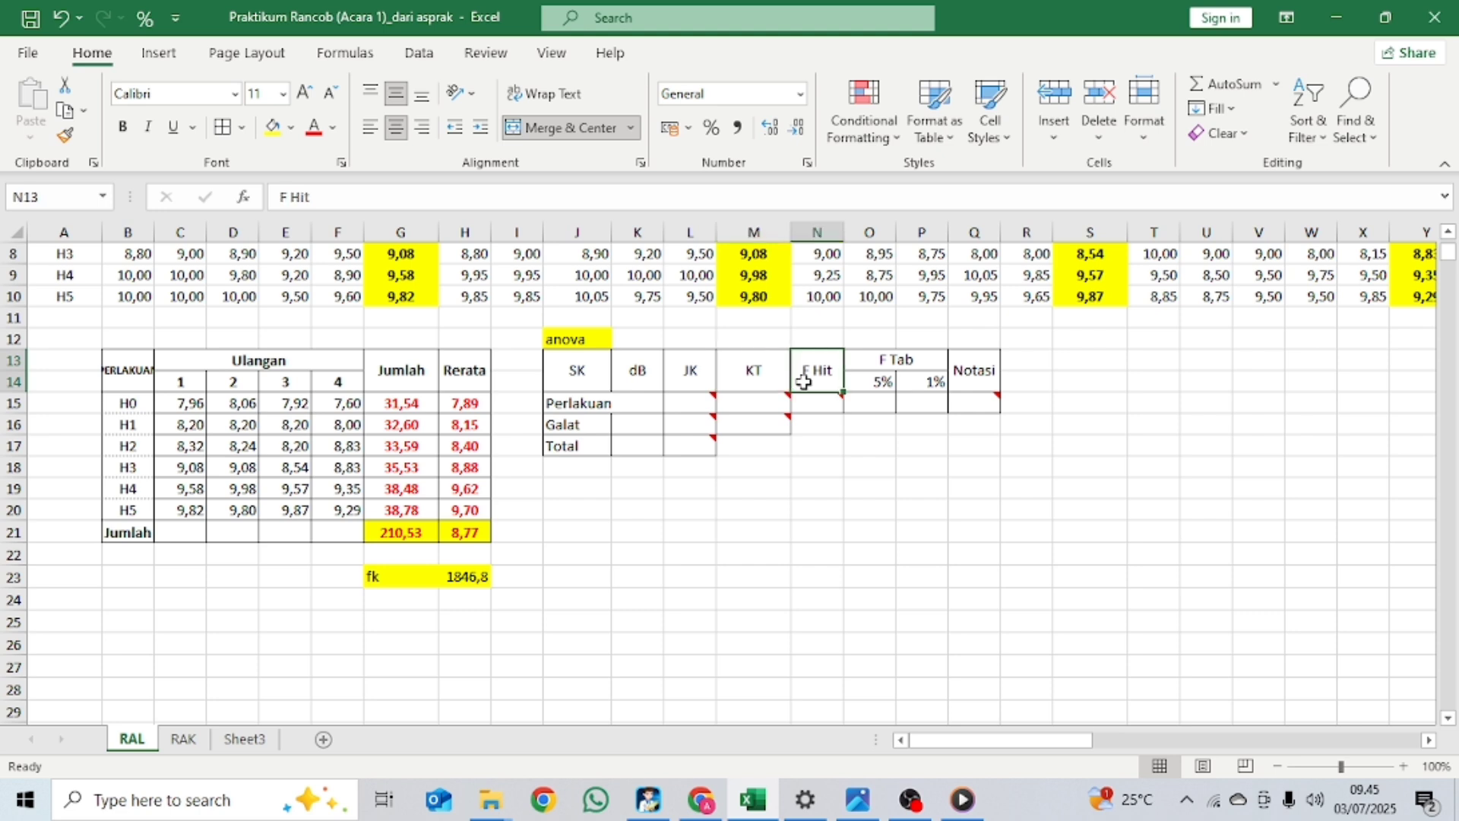
left_click(886, 371)
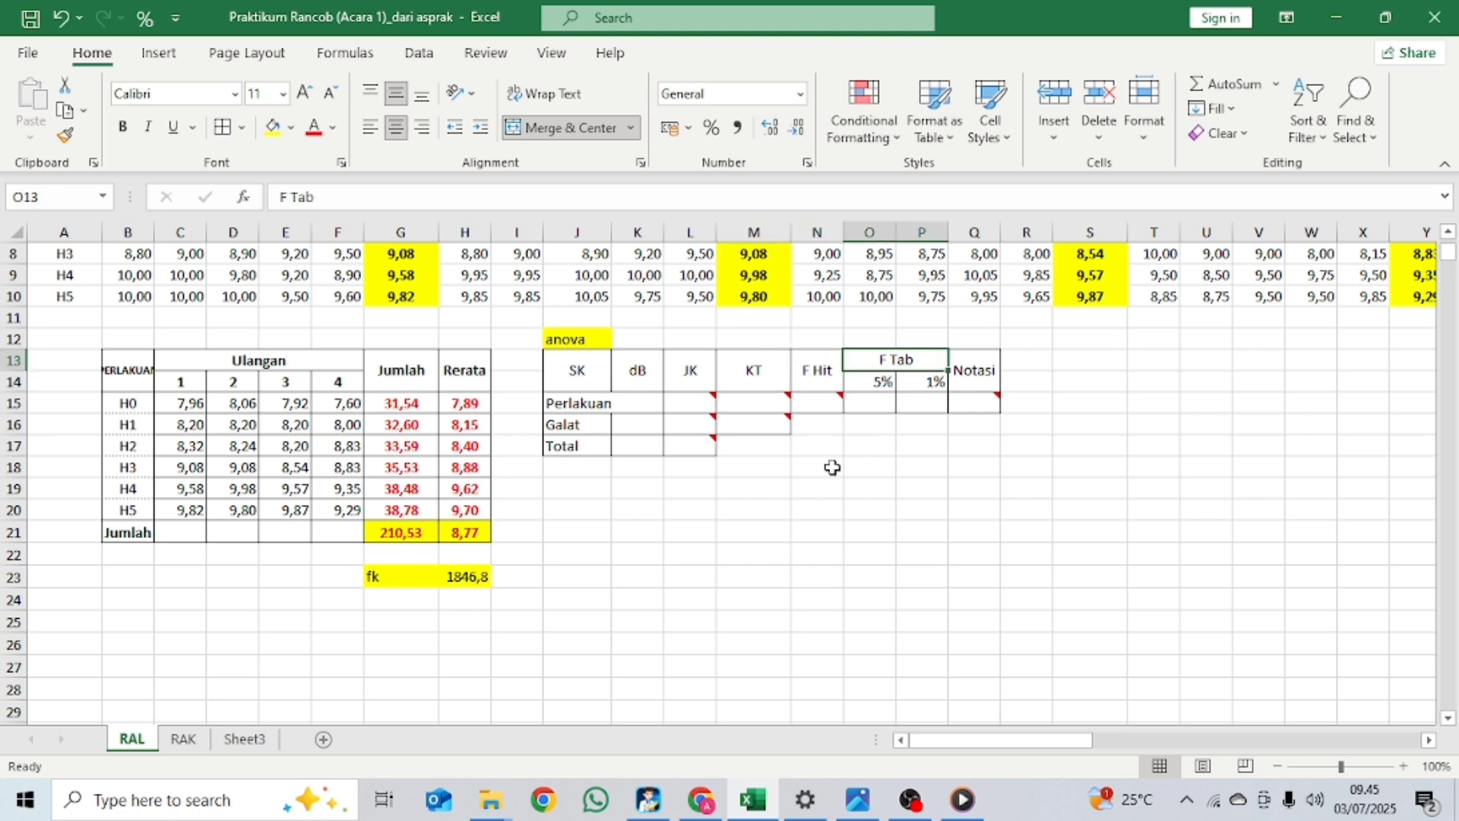
left_click(812, 505)
Step: Compute the Perlakuan degrees of freedom in the ANOVA table's dB column, cell K15, with =6-1
left_click(633, 404)
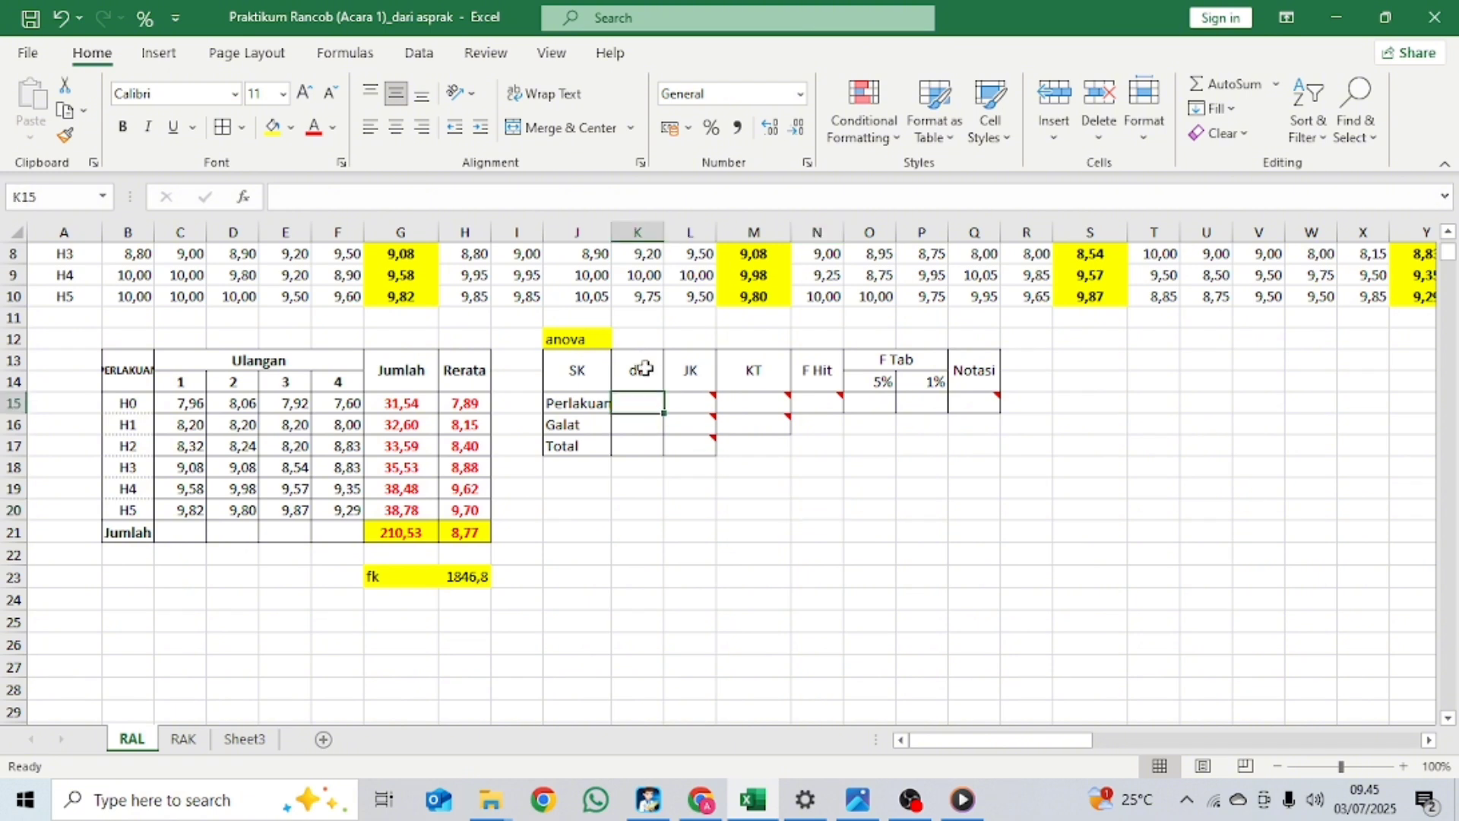
left_click(637, 369)
left_click(577, 404)
left_click(639, 398)
mouse_move(690, 399)
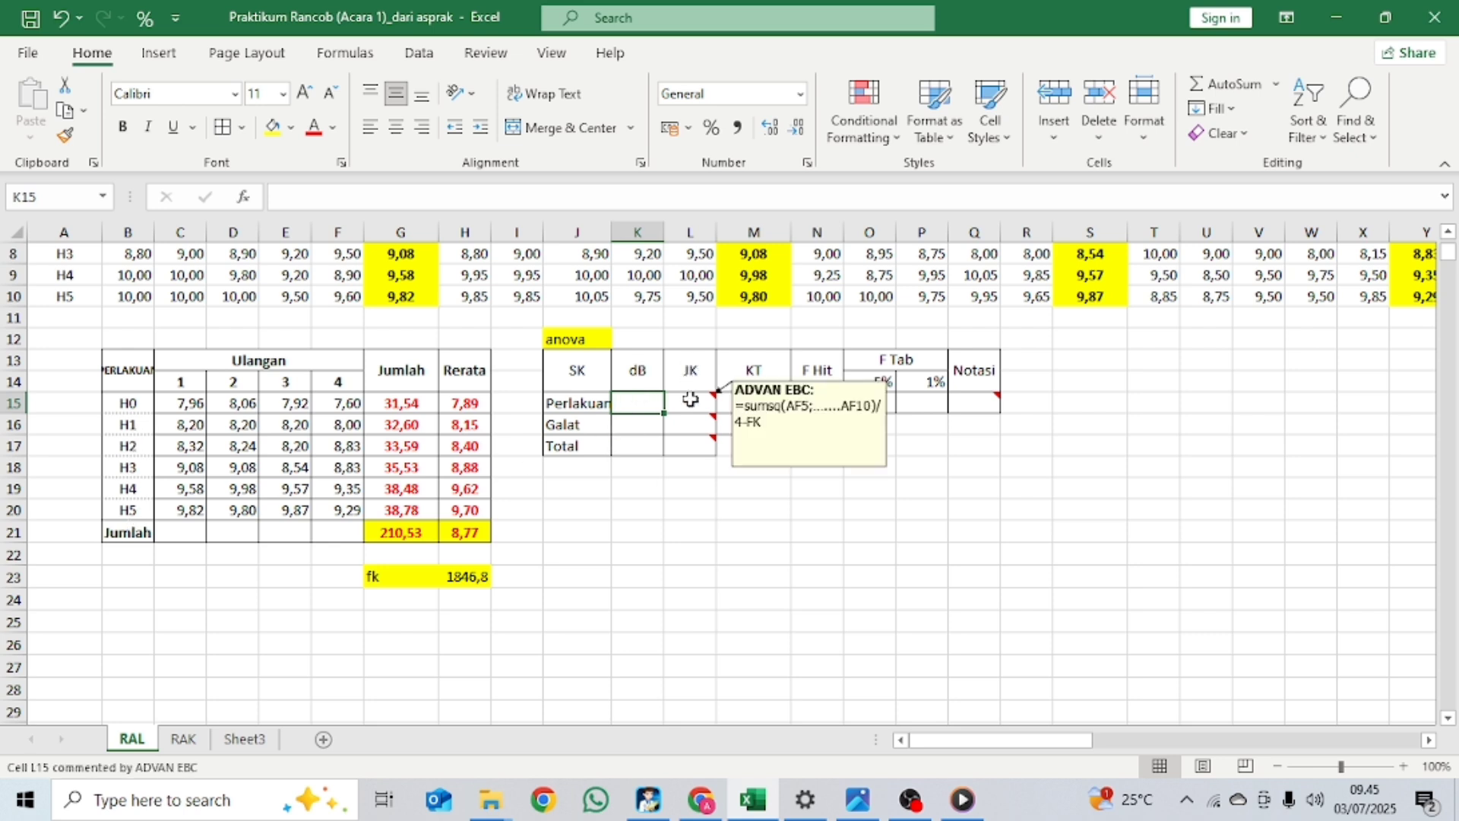
type("=6-1")
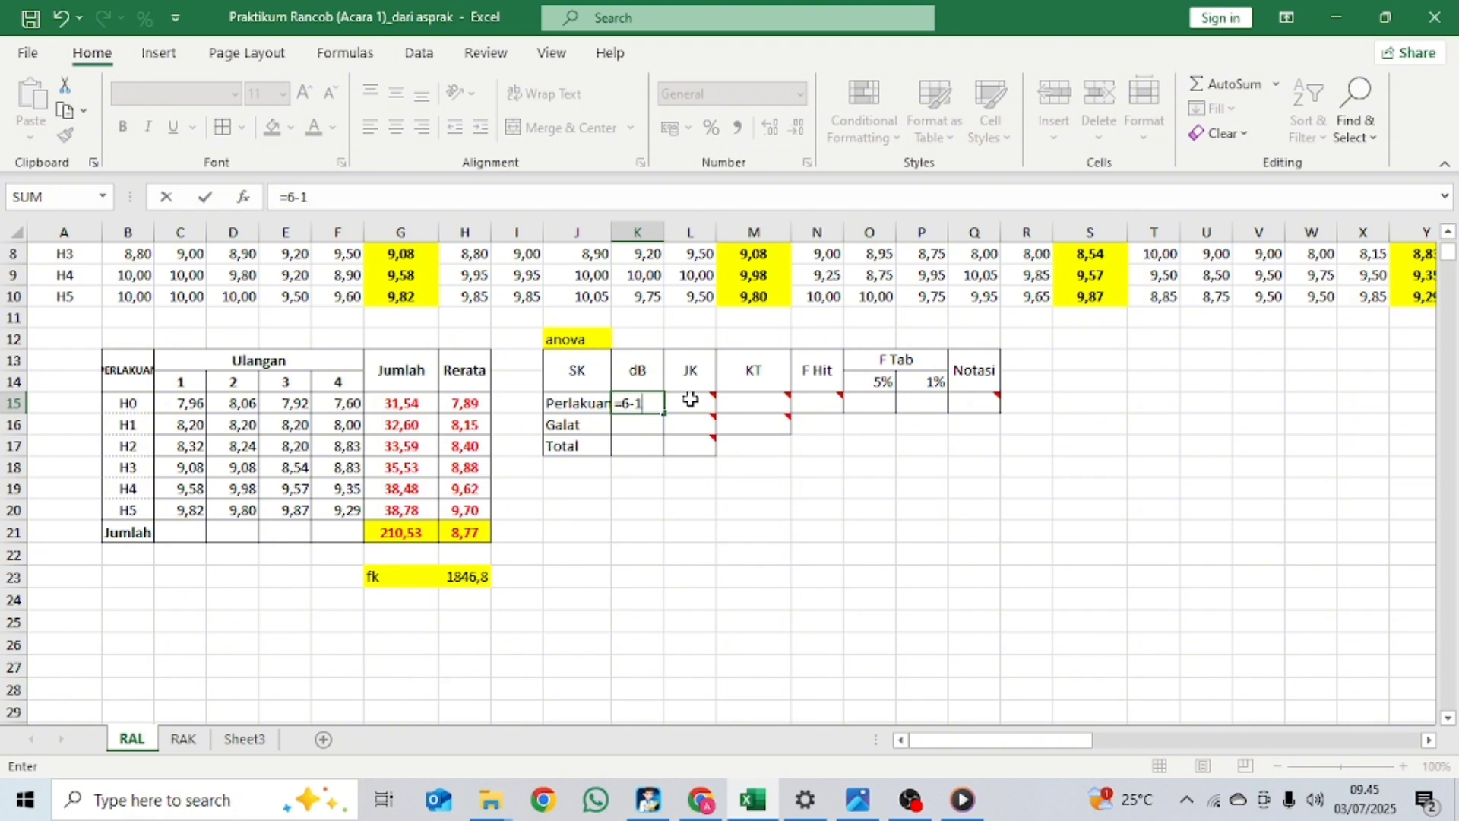
key("Return")
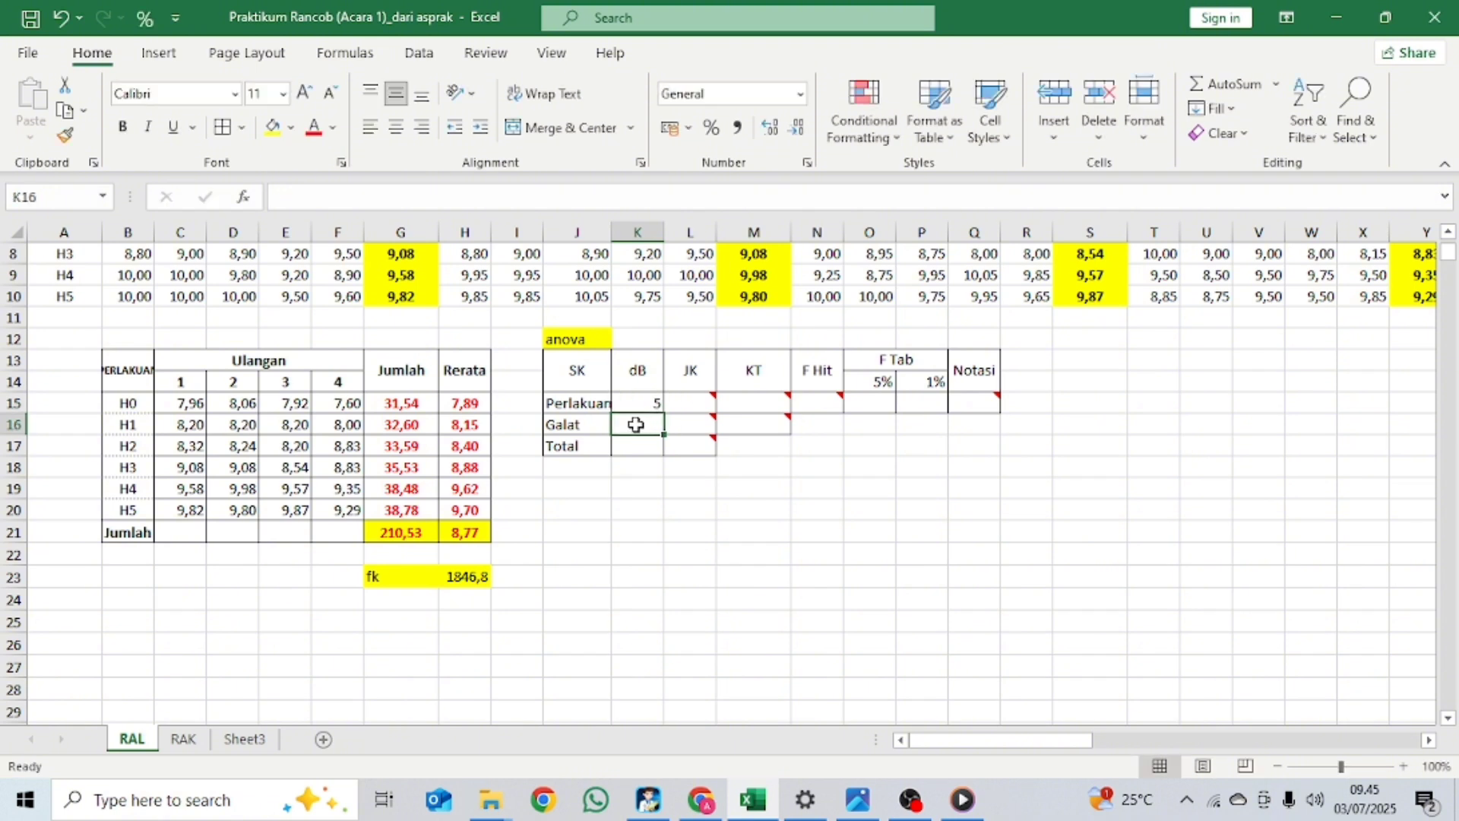
Step: Compute the Total degrees of freedom in the dB column, cell K17, with =6*4-1
left_click(631, 448)
left_click(627, 424)
left_click(637, 446)
type("=6*")
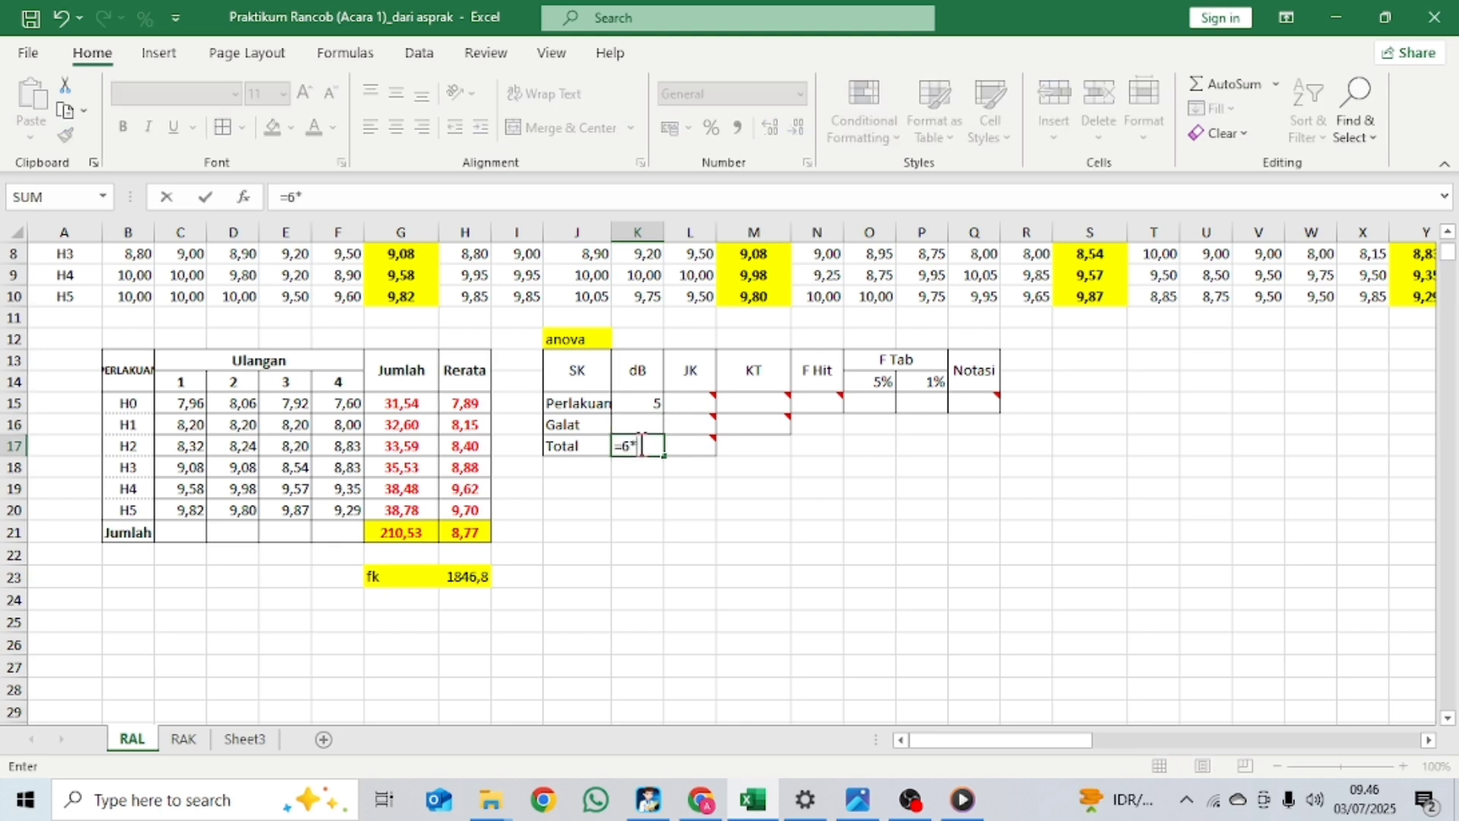
type("4-1")
key("Return")
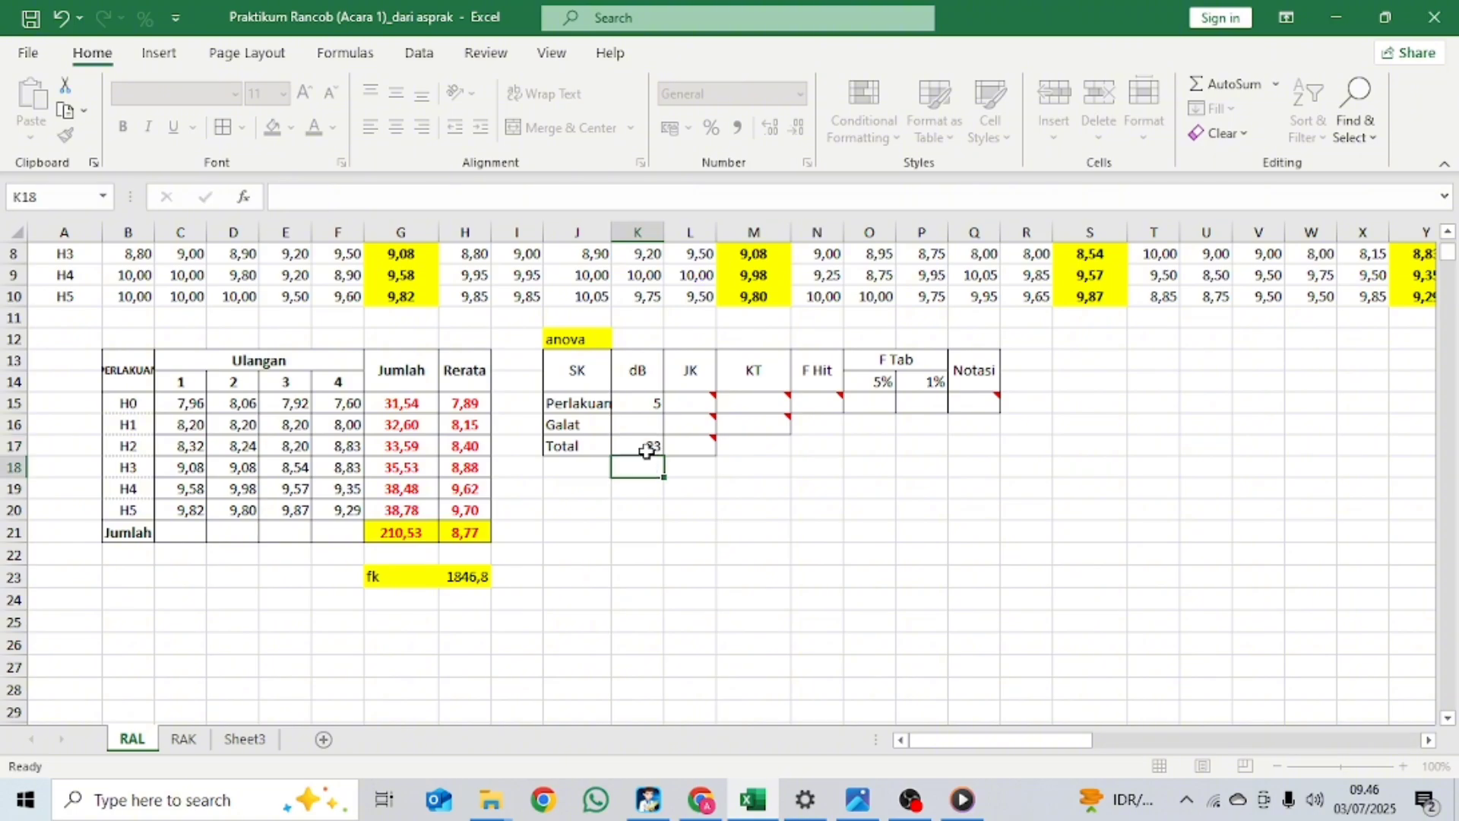
Step: Compute the Galat degrees of freedom in cell K16 by subtracting Perlakuan from Total with =K17-K15
left_click(652, 427)
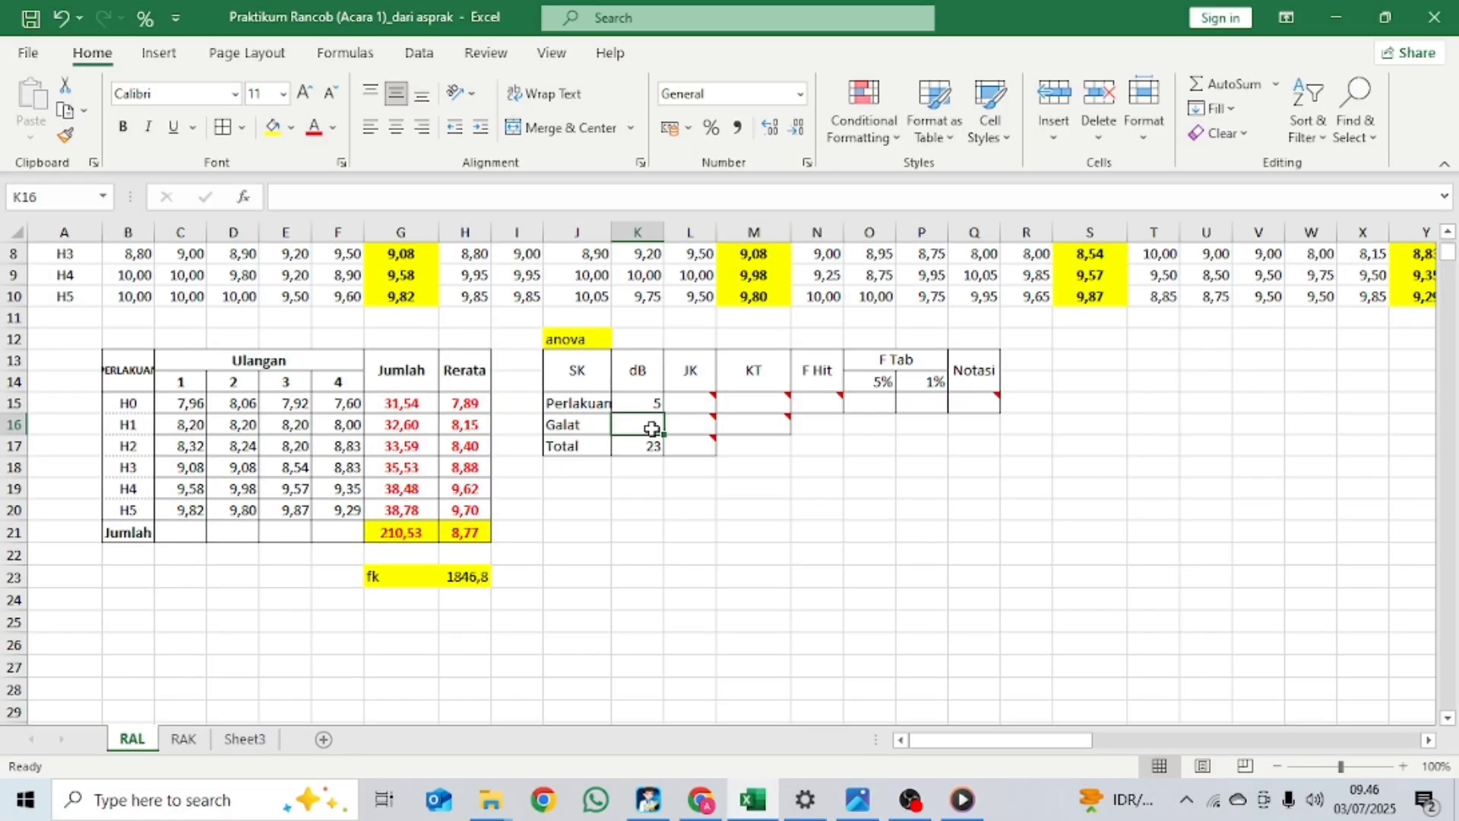
type("=K17-")
left_click(635, 403)
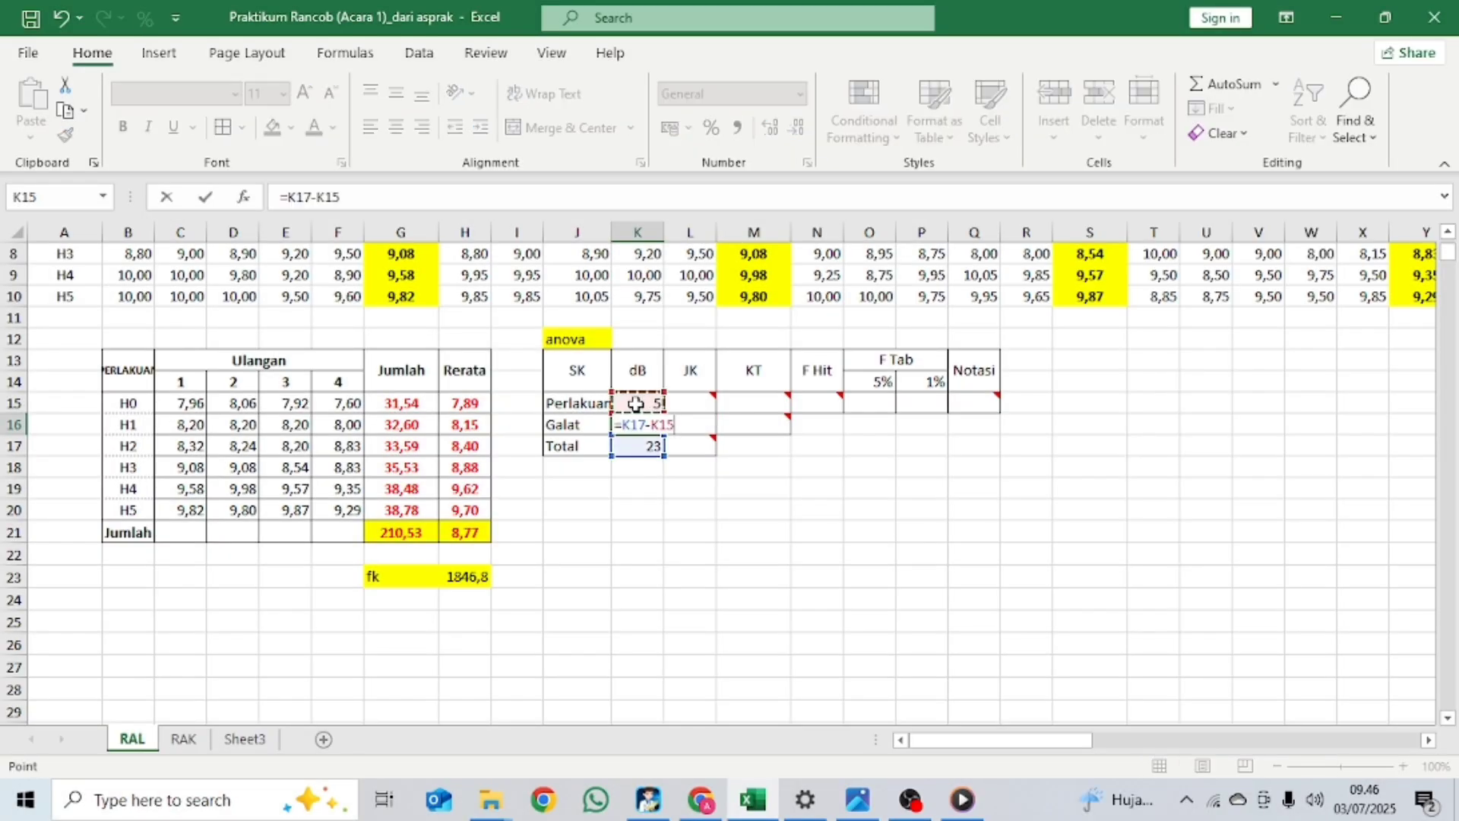
key("Return")
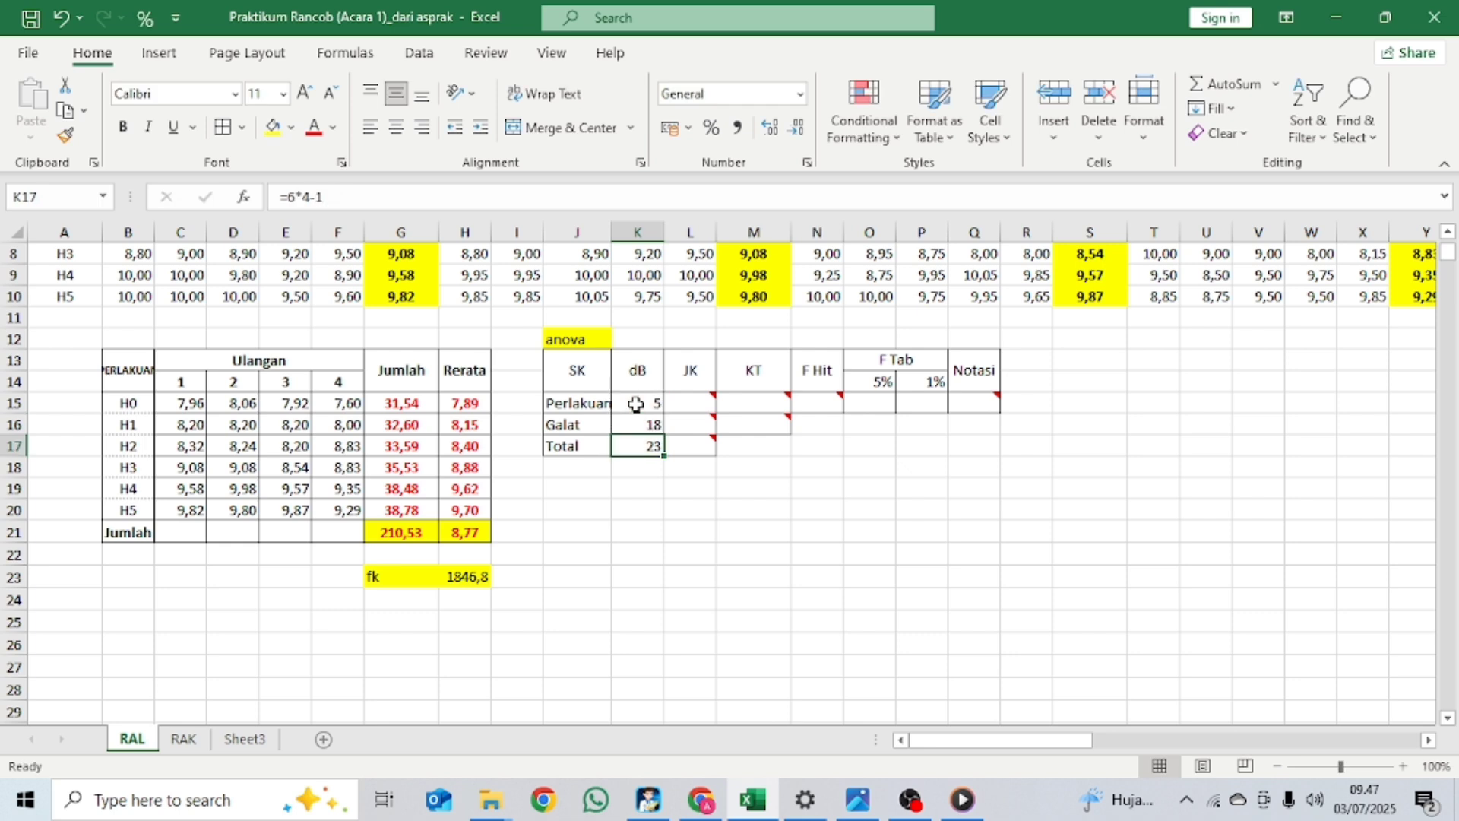
left_click(744, 525)
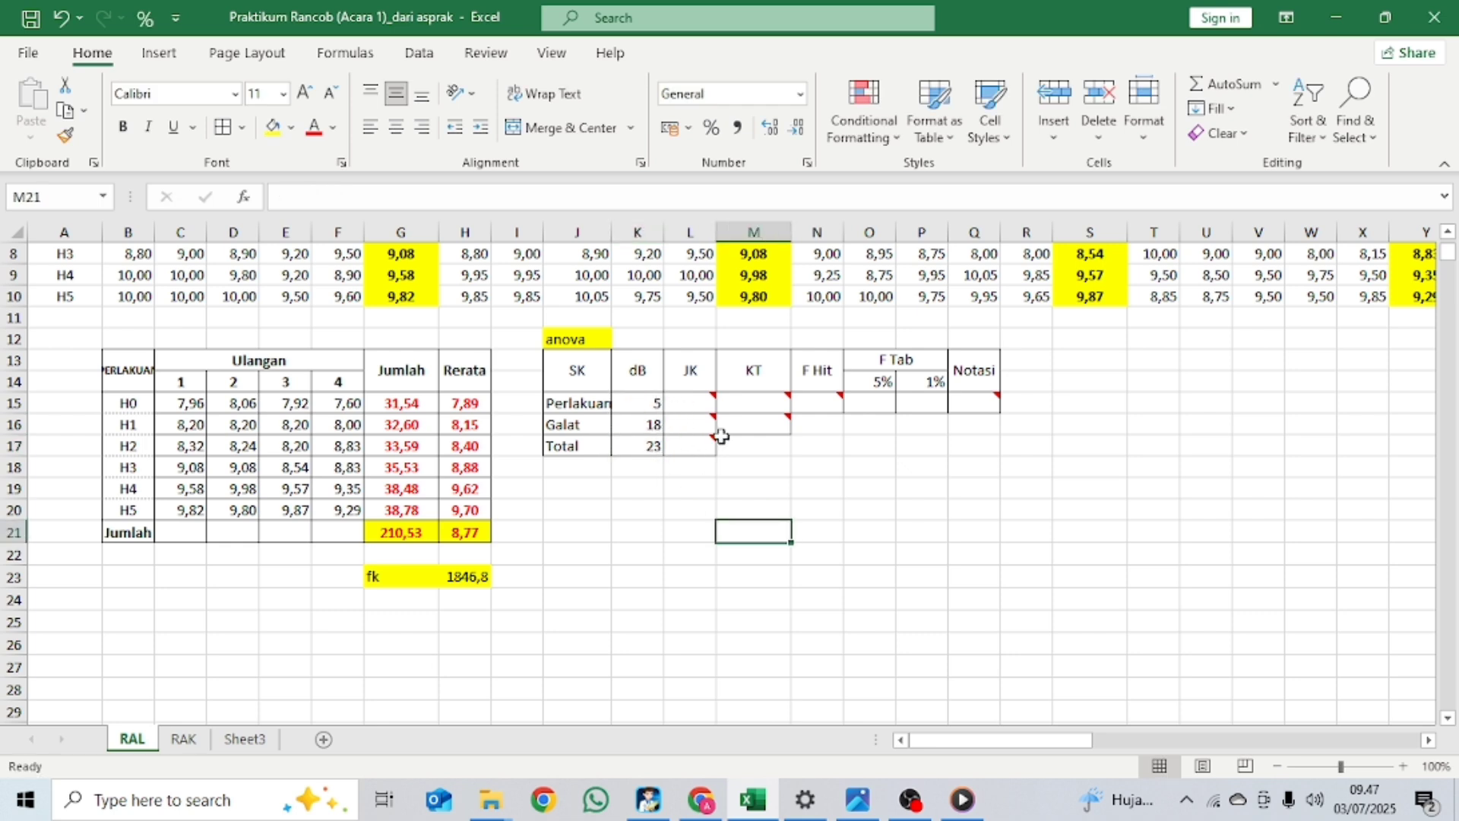
Step: Compute the Perlakuan sum of squares in the ANOVA table's JK column, cell L15, with =SUMSQ(G15:G20)/4-H23
left_click(696, 404)
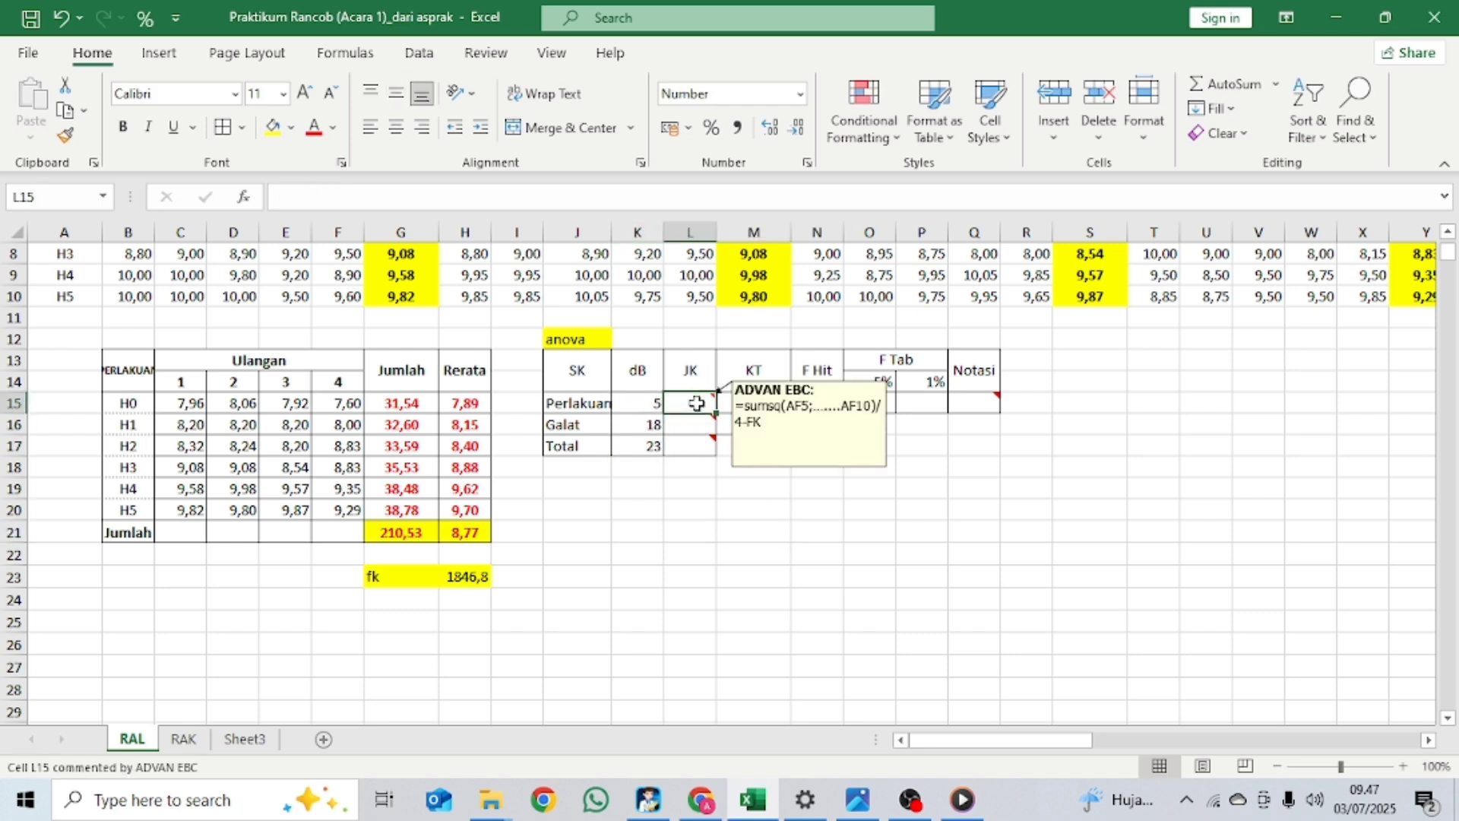
type("=")
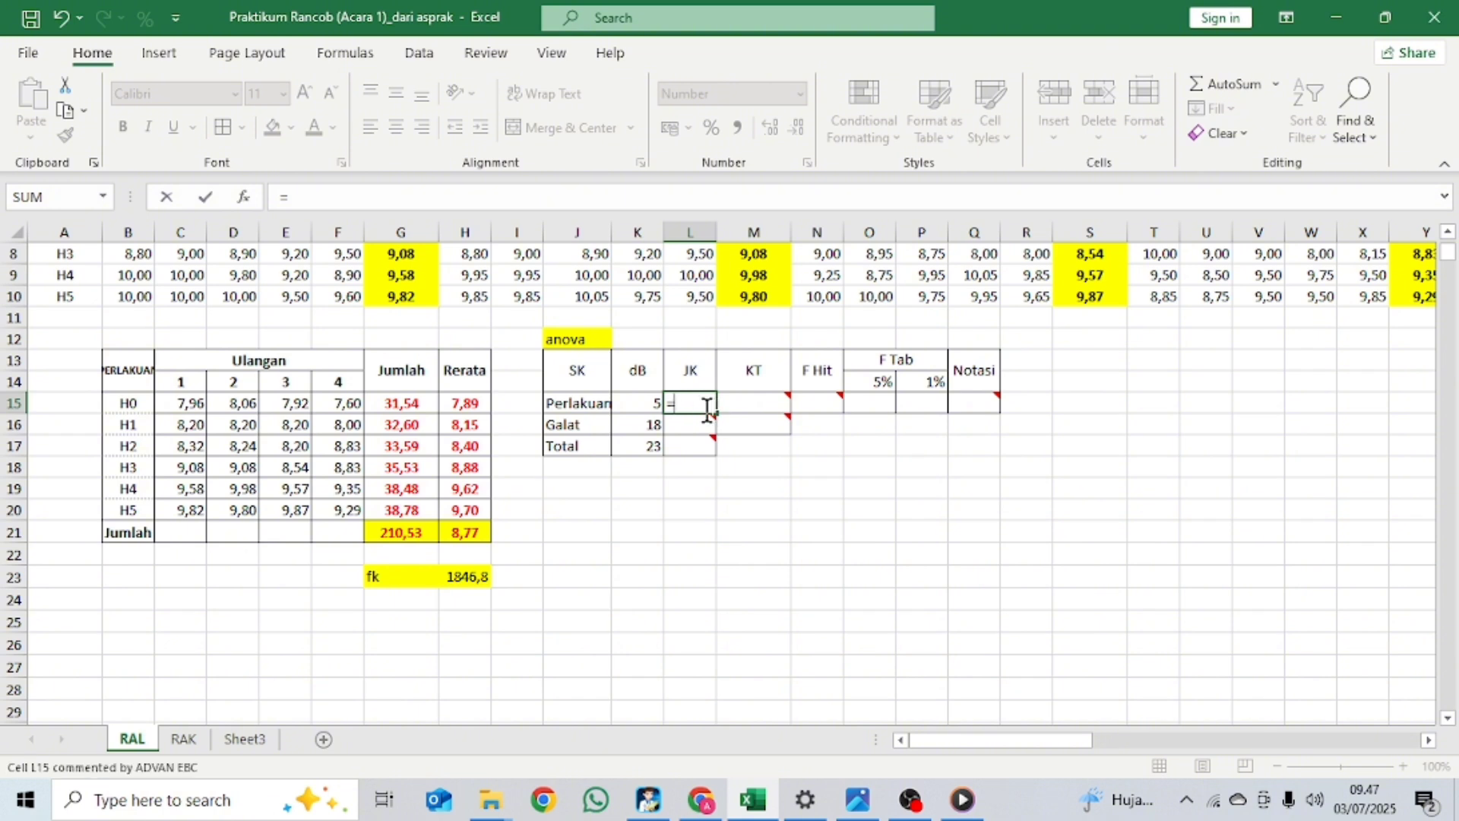
mouse_move(705, 407)
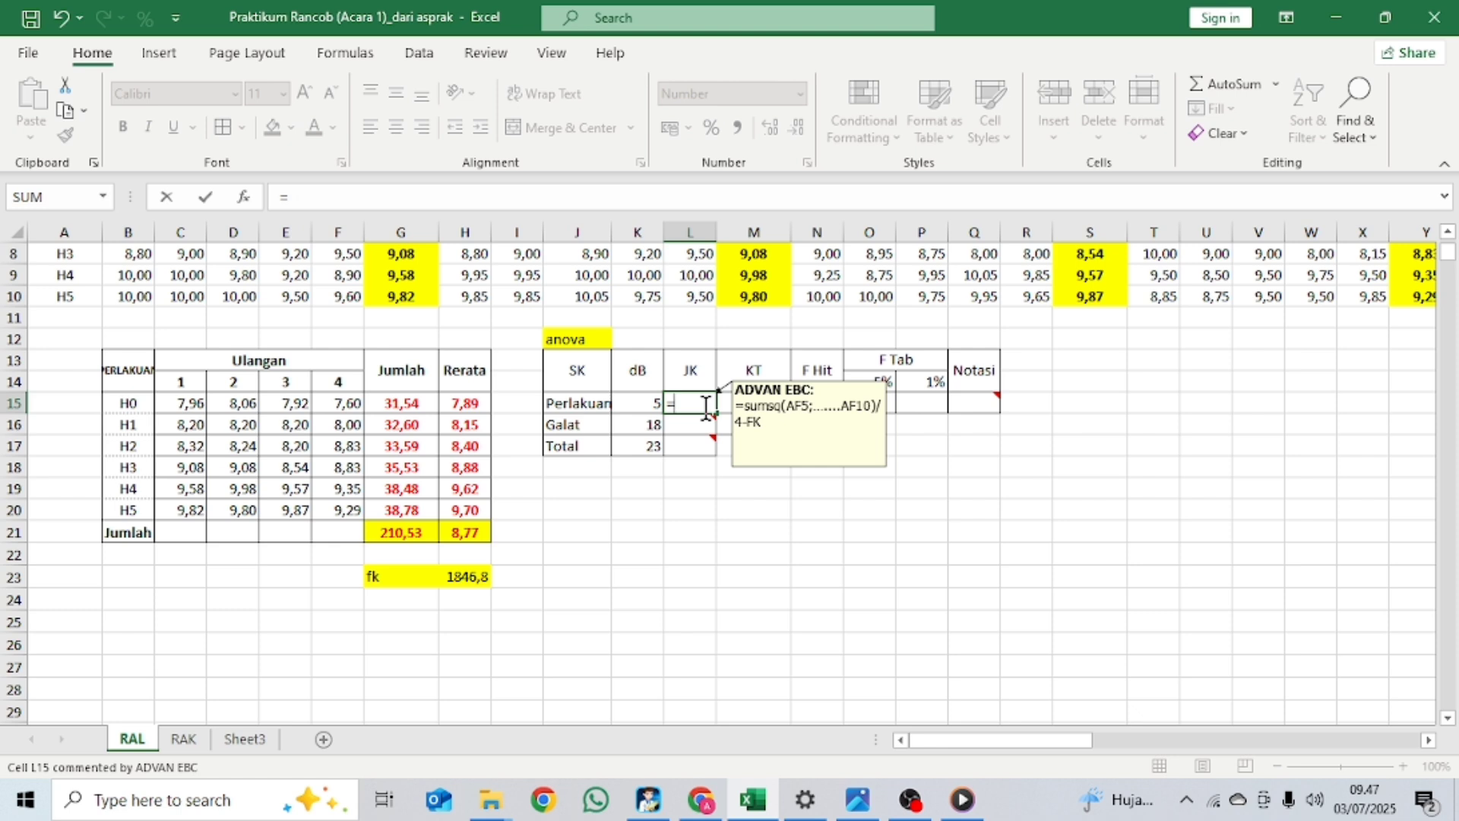
type("s")
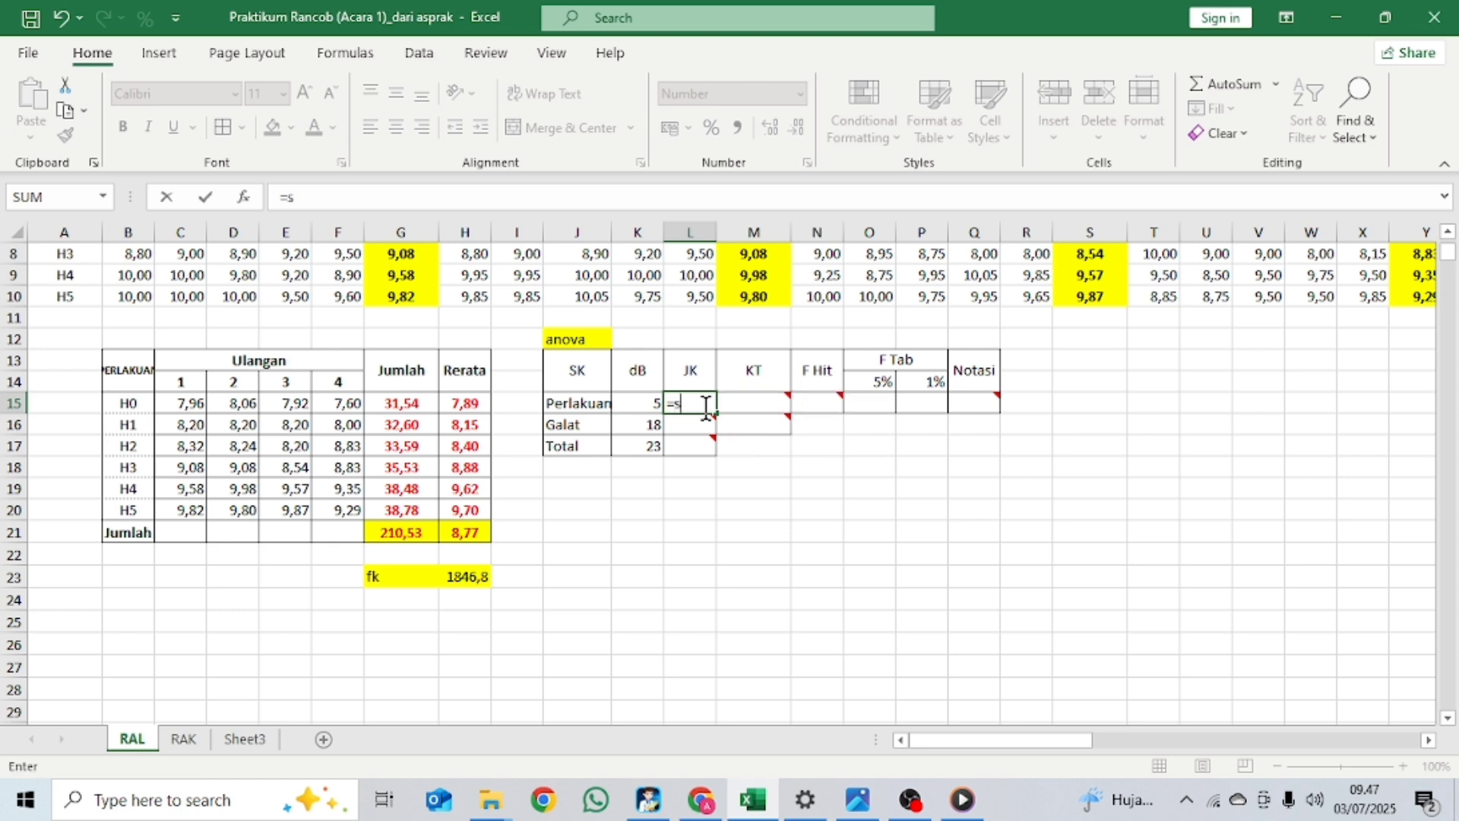
type("umsq")
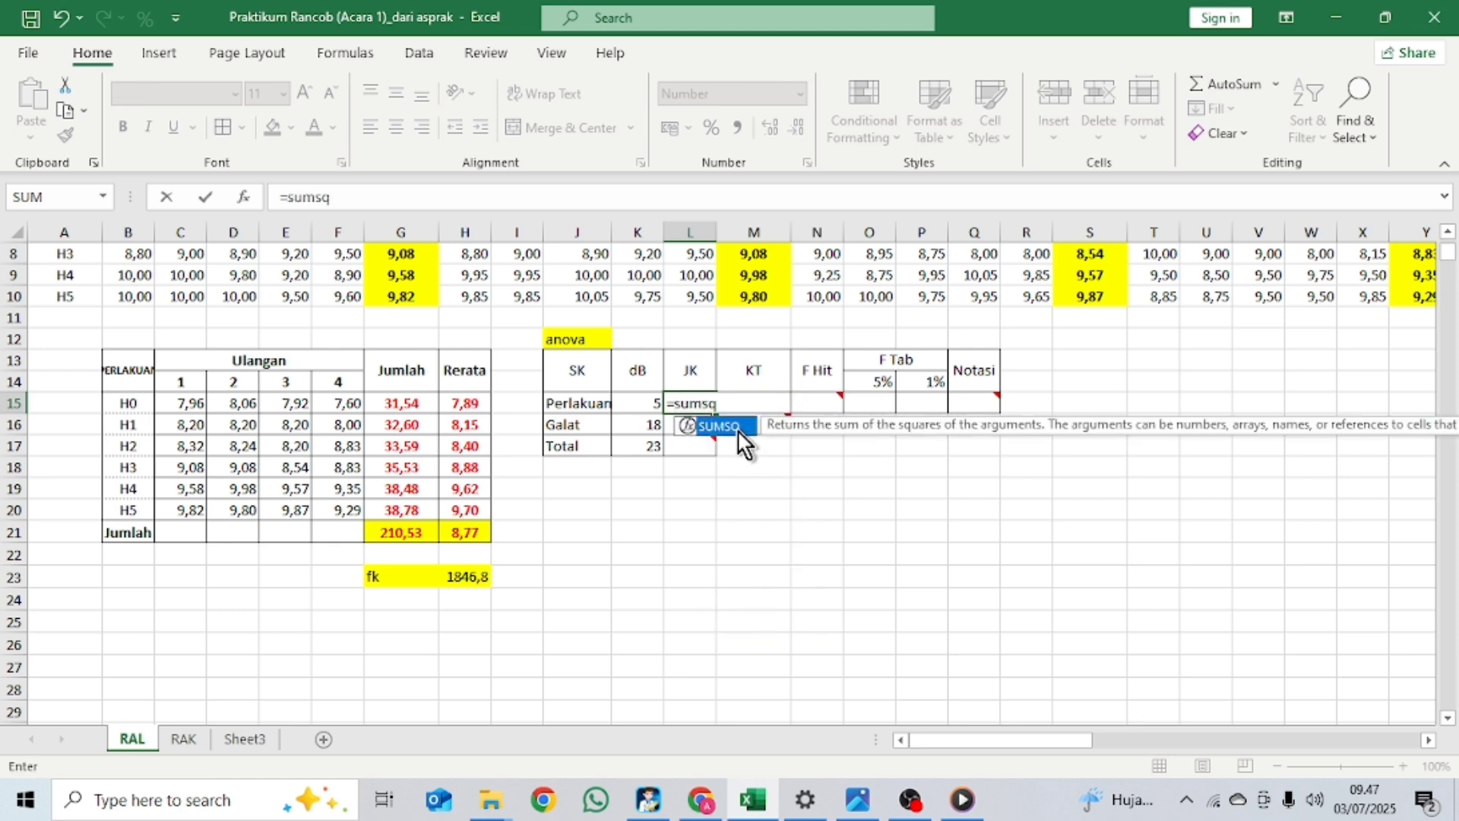
double_click(737, 430)
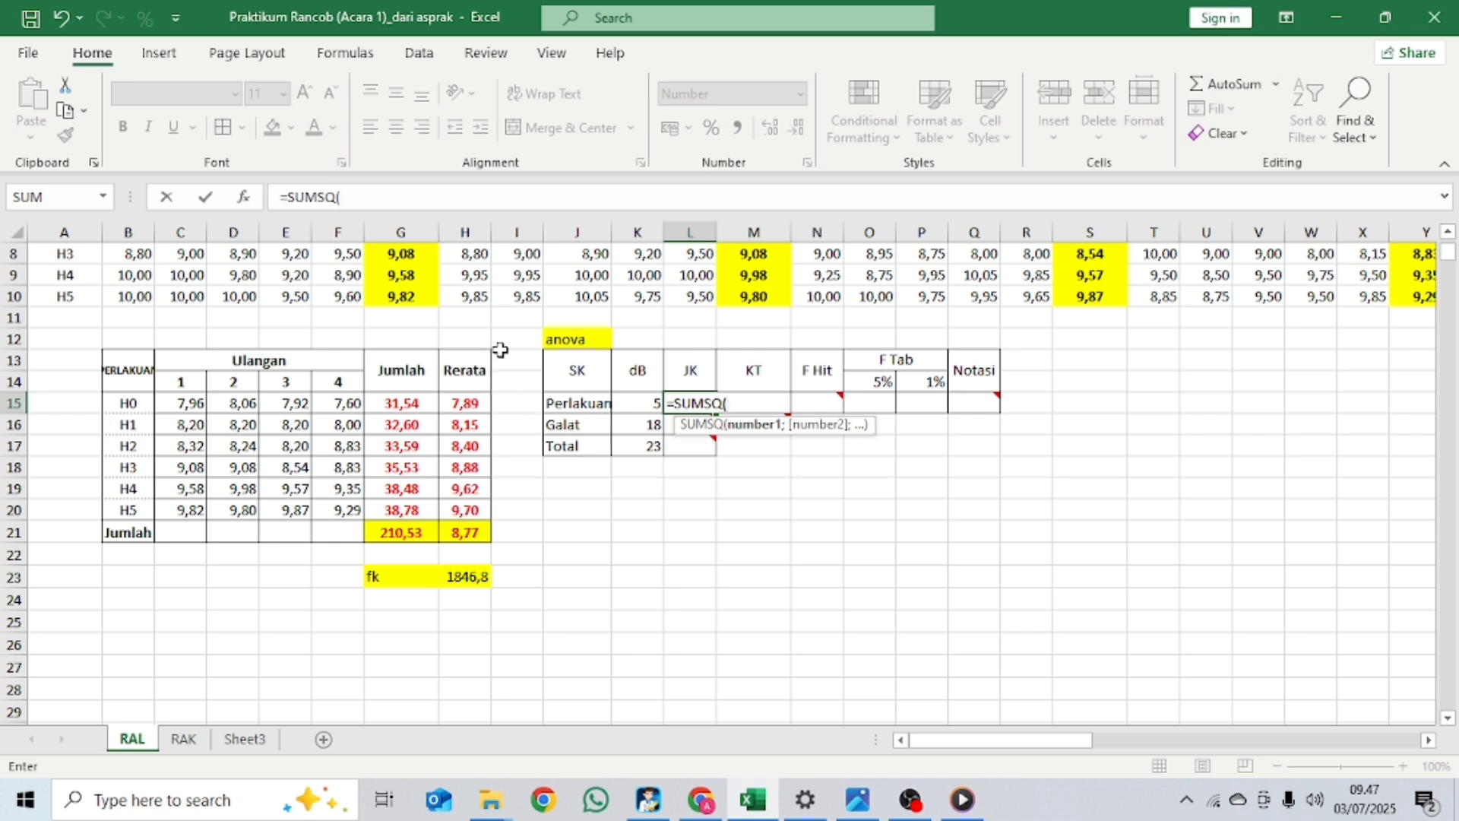
left_click_drag(393, 403, 415, 499)
type(")")
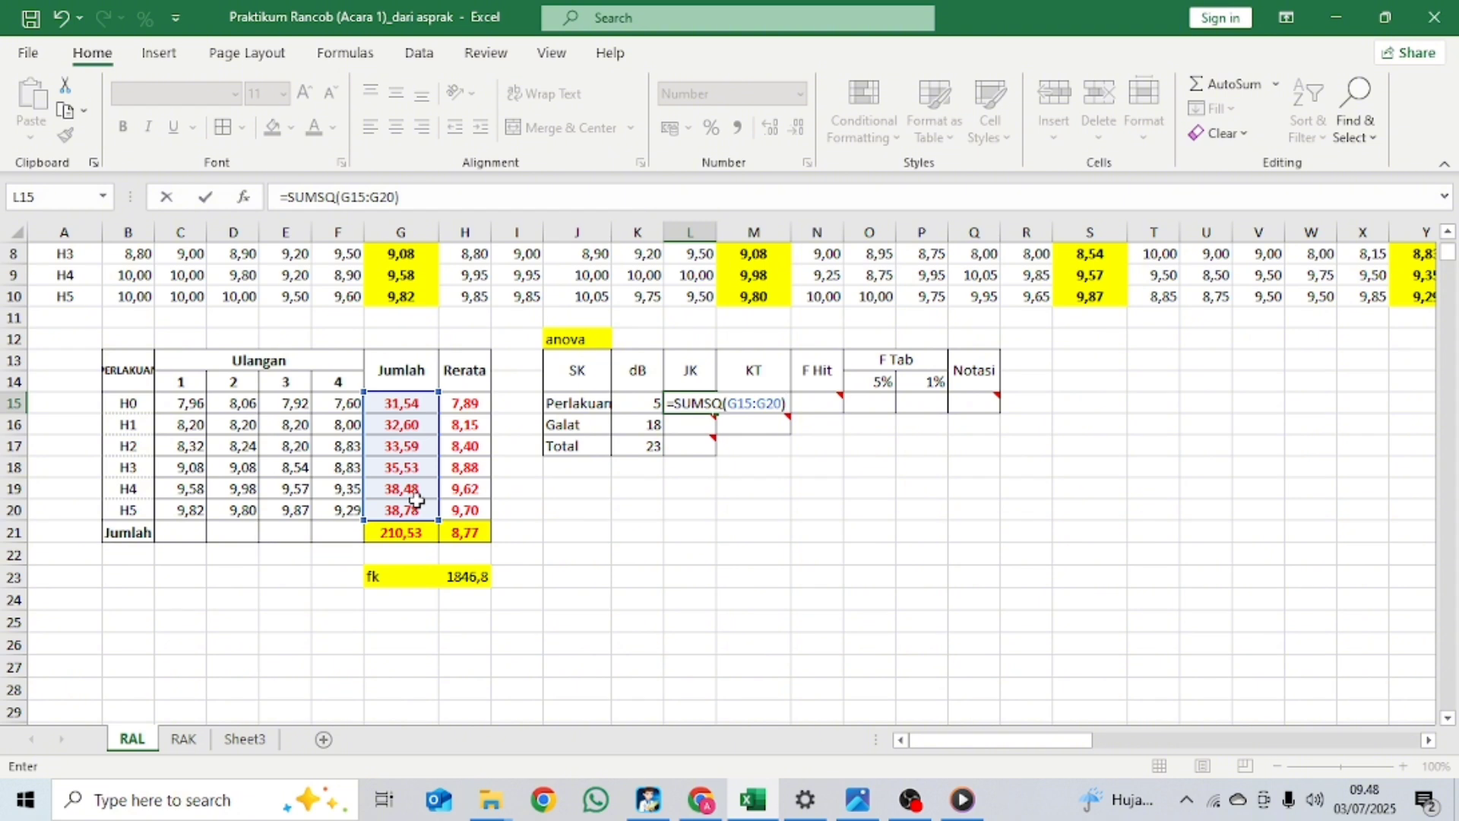
type("/4-")
left_click(470, 579)
key("Return")
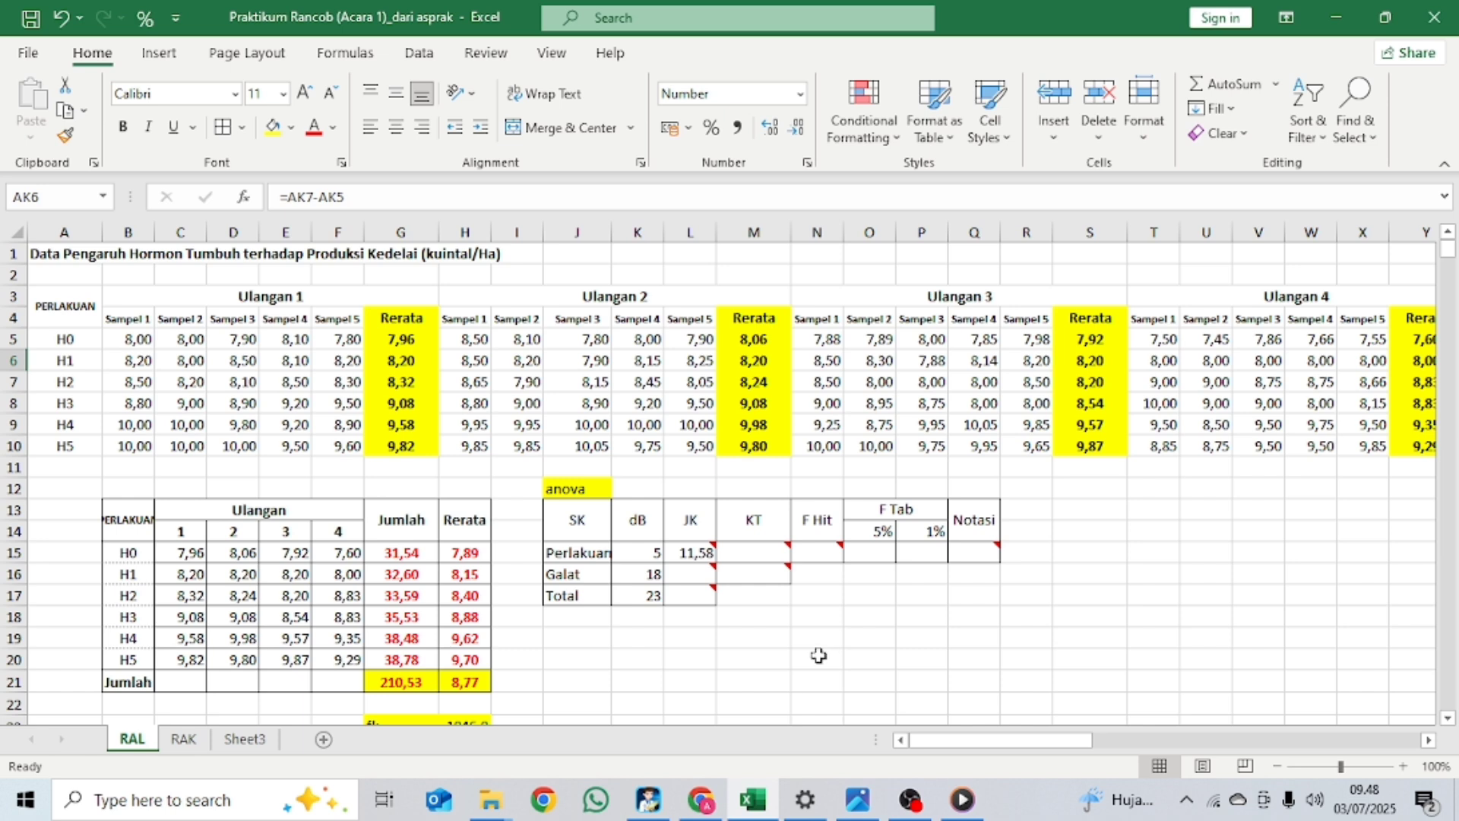
Step: Compute the Total sum of squares in the JK column, cell L17, from the Ulangan data with =SUMSQ(C15:F20)-H23
left_click(686, 601)
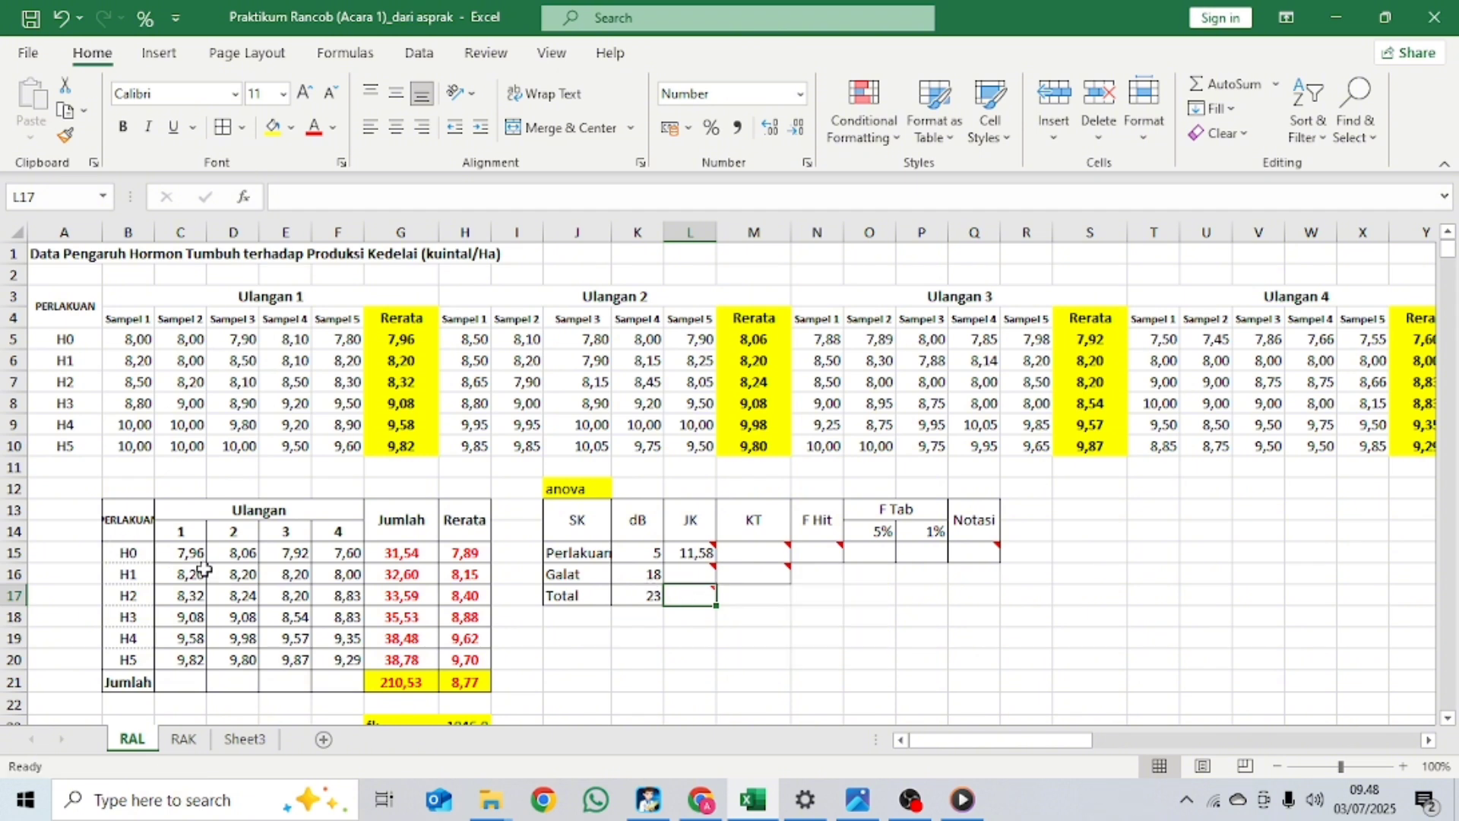
left_click_drag(179, 557, 332, 654)
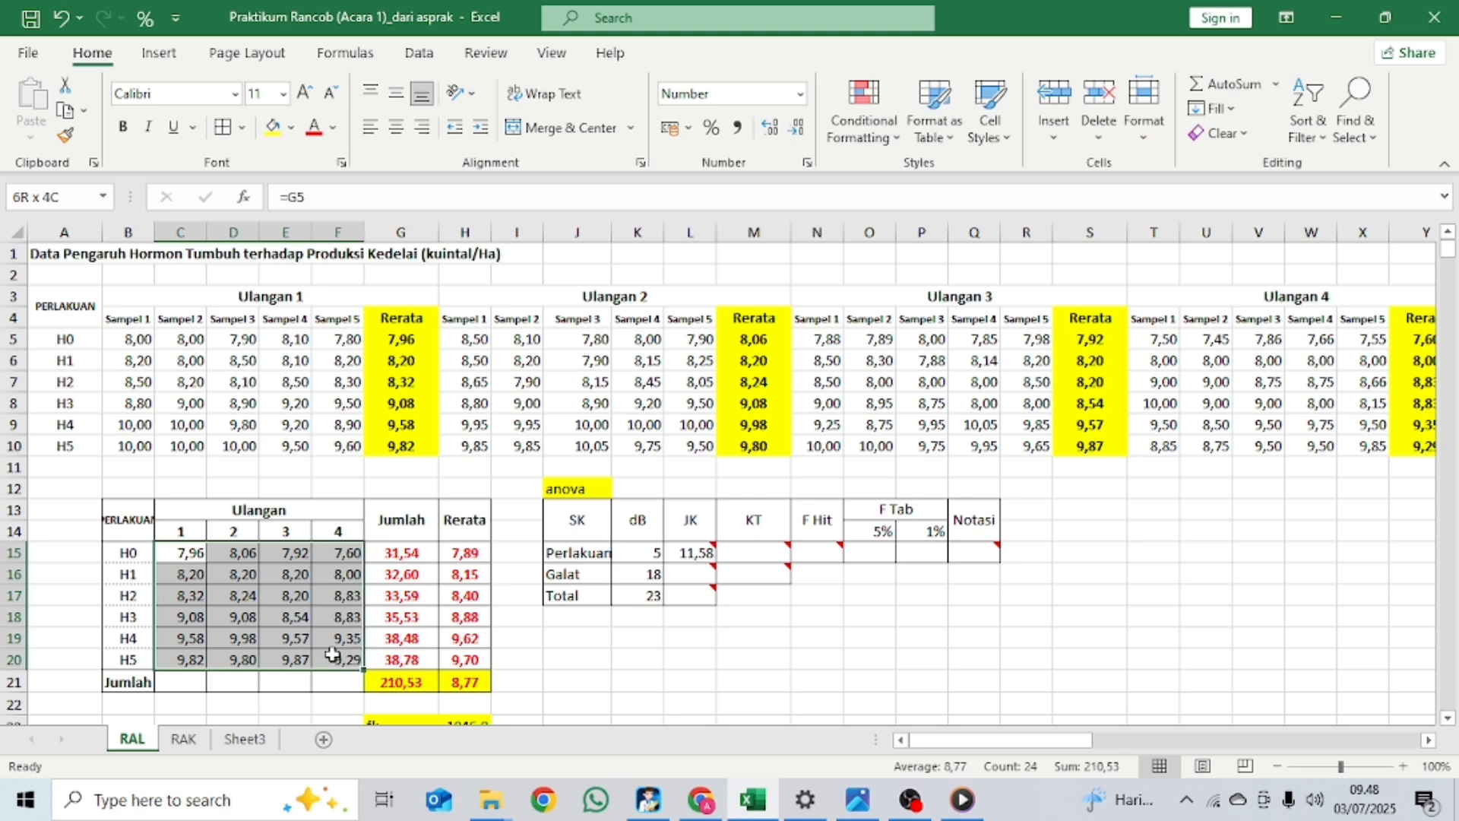
left_click(661, 703)
left_click(688, 596)
left_click(918, 651)
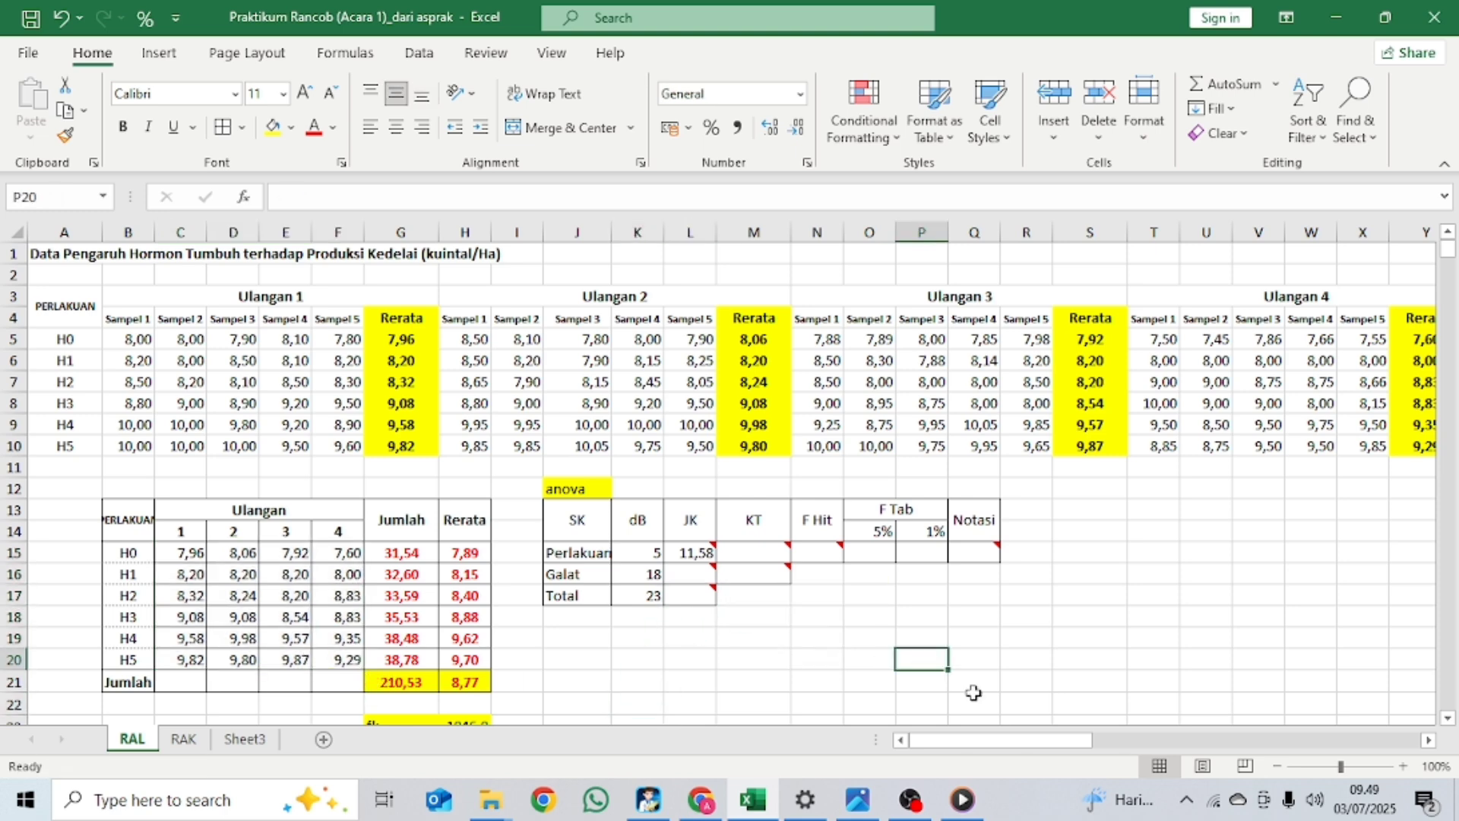
scroll(836, 608, "down", 1)
left_click(695, 526)
type("=sumsq")
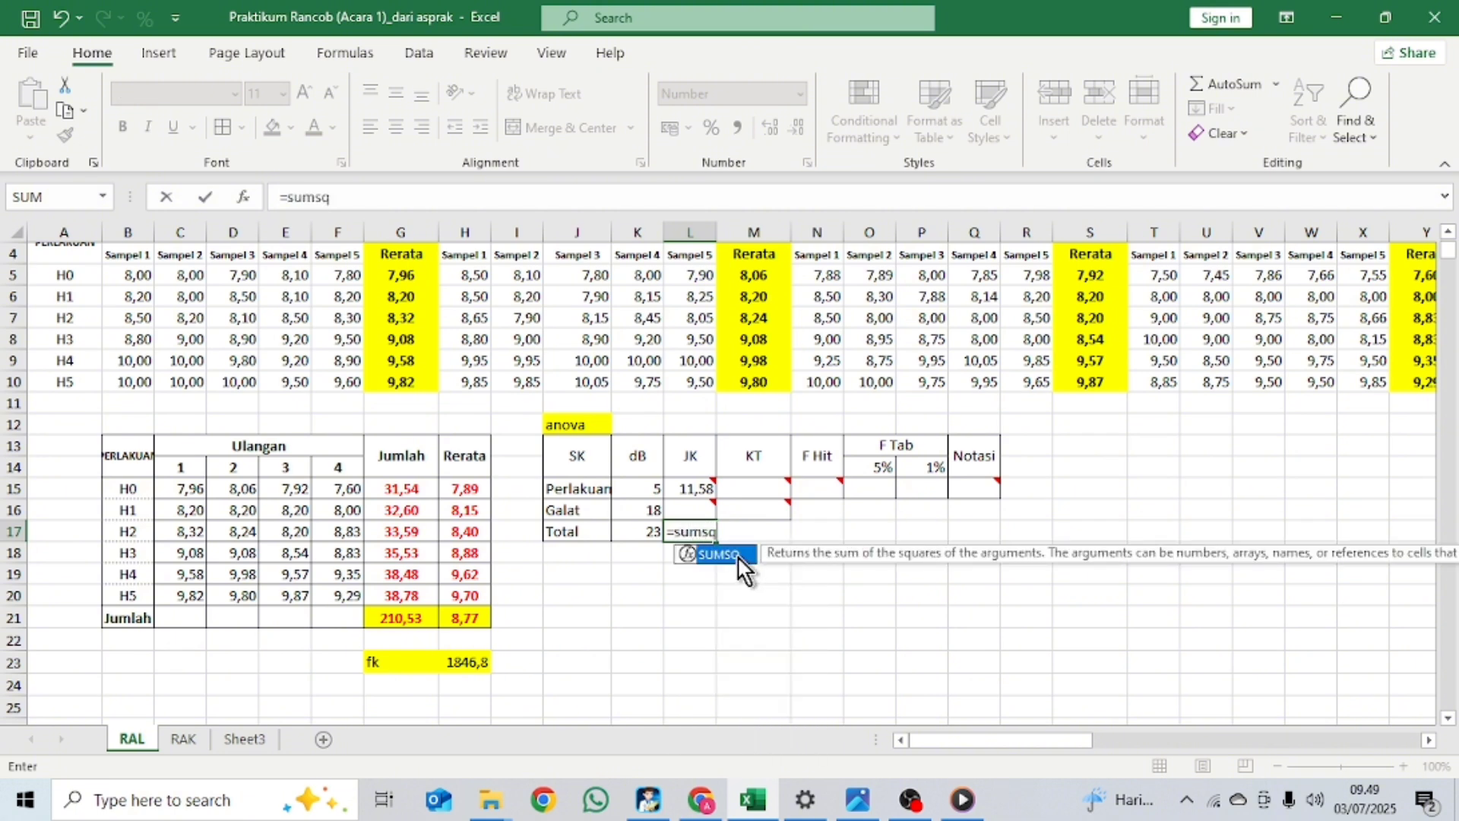
double_click(735, 556)
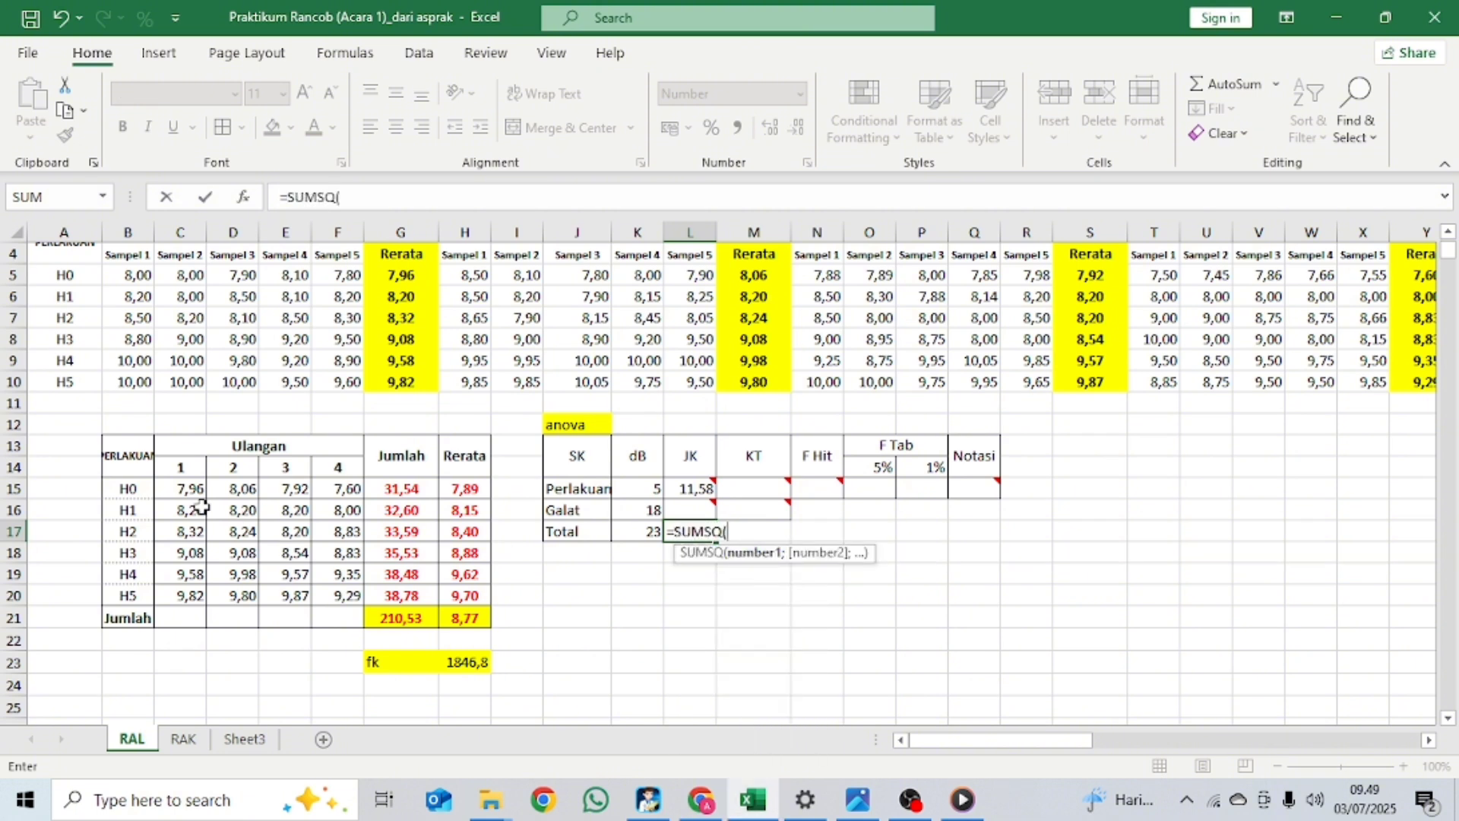
left_click_drag(182, 489, 342, 595)
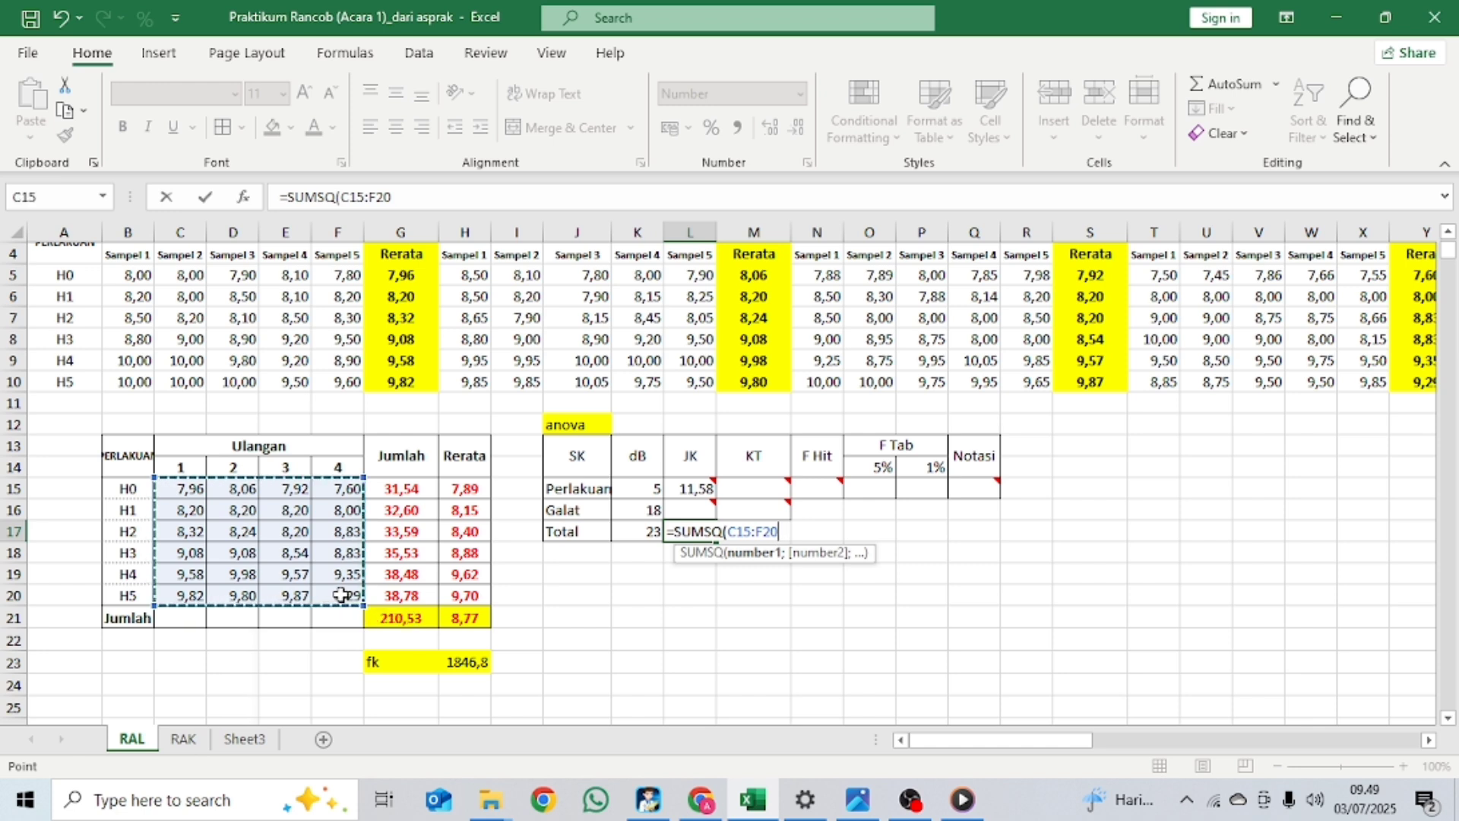
type(")")
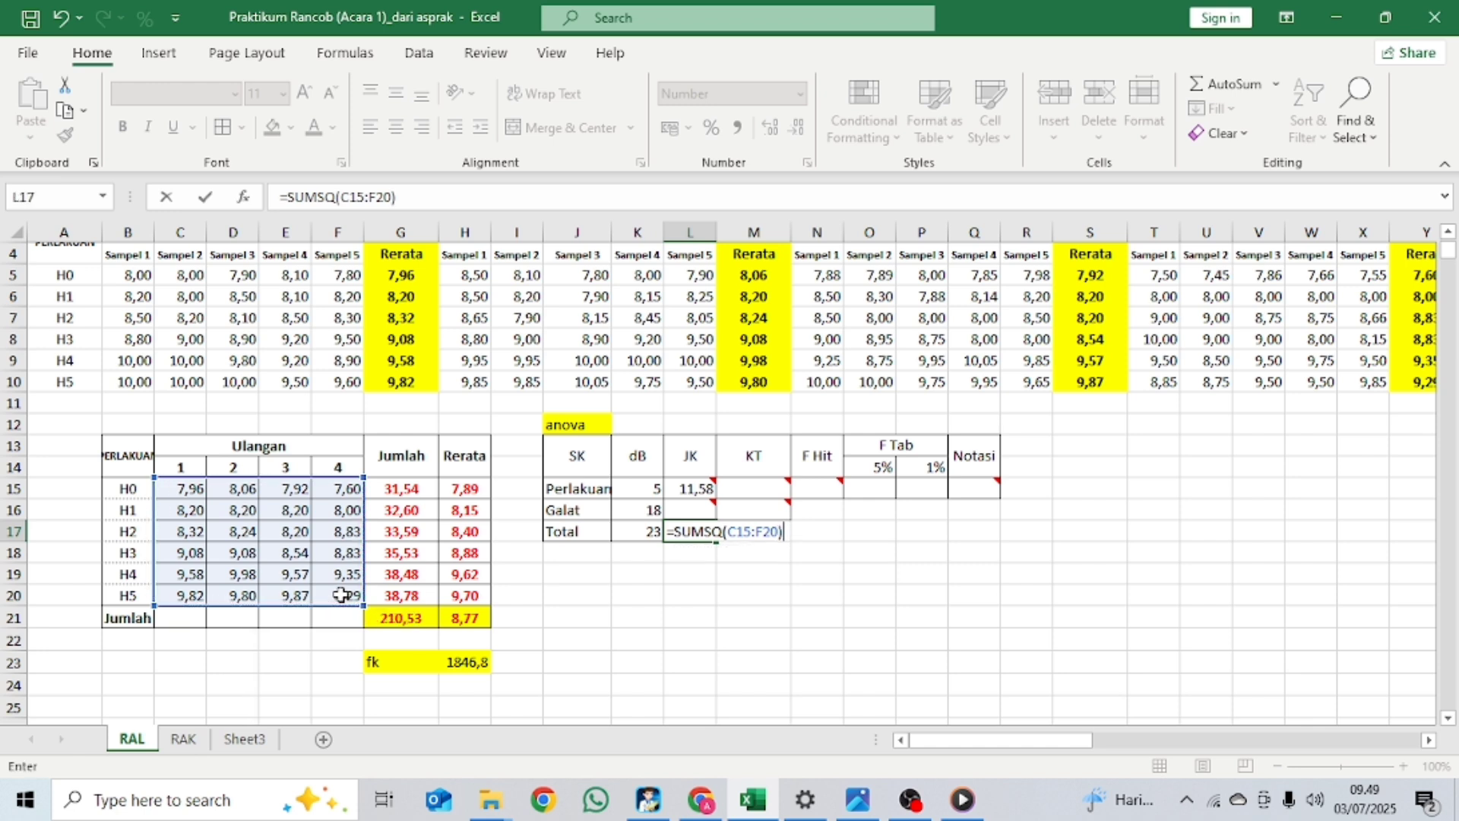
type("-")
left_click(476, 665)
key("Return")
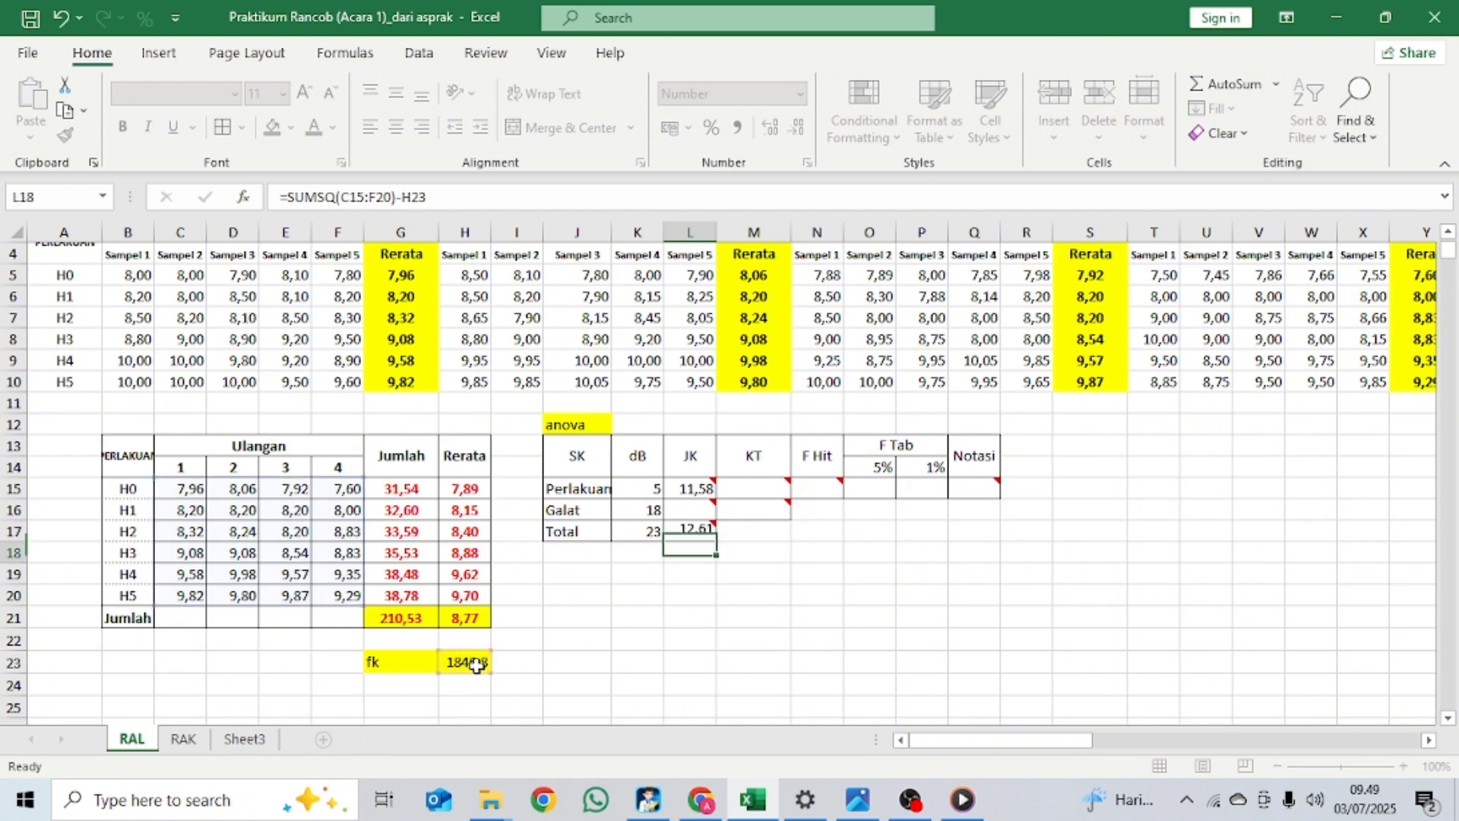
Step: Compute the Galat sum of squares in cell L16 by subtracting Perlakuan's JK from the Total with =L17-L15
left_click(707, 523)
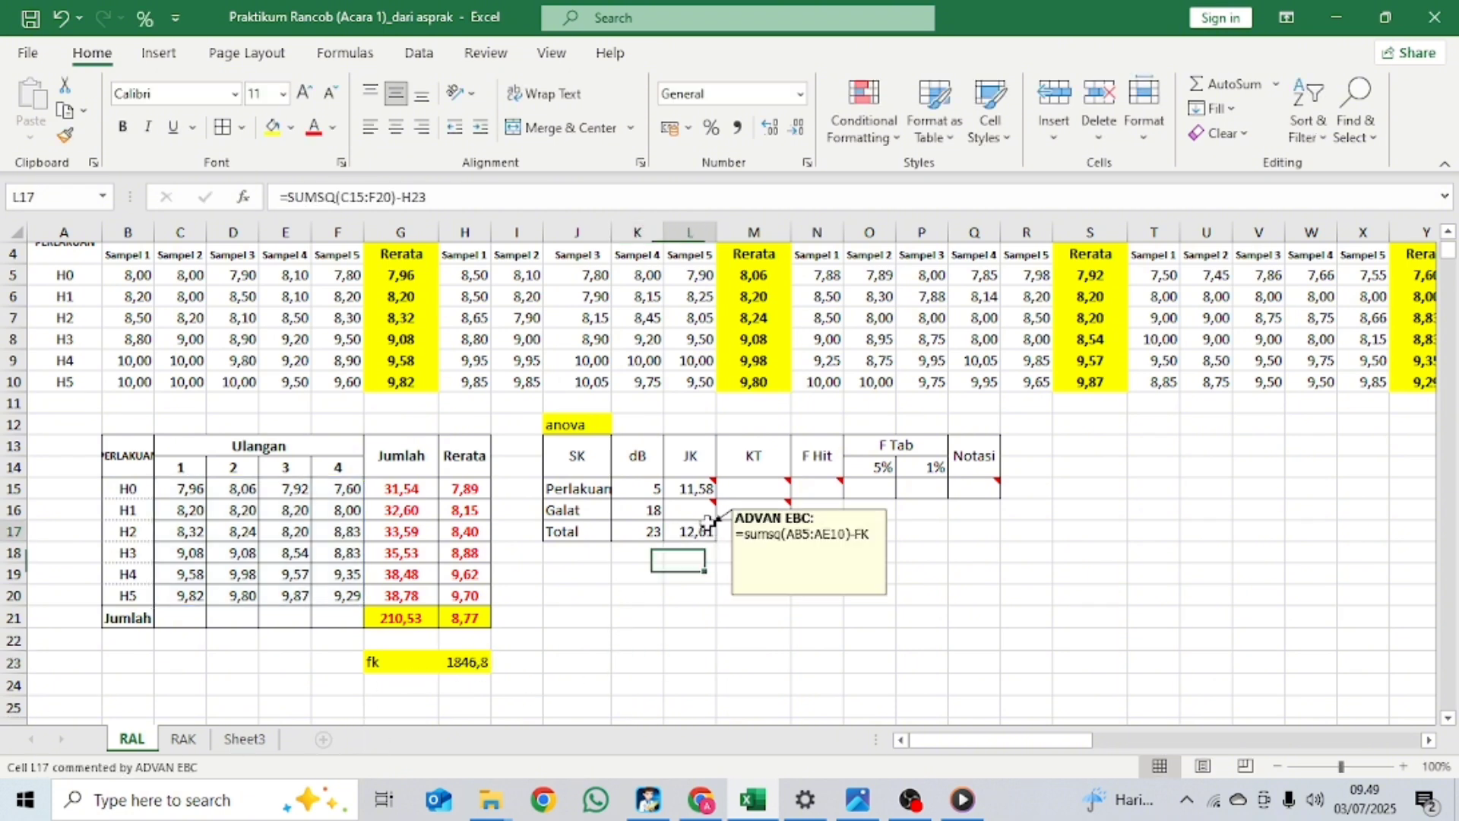
left_click(708, 571)
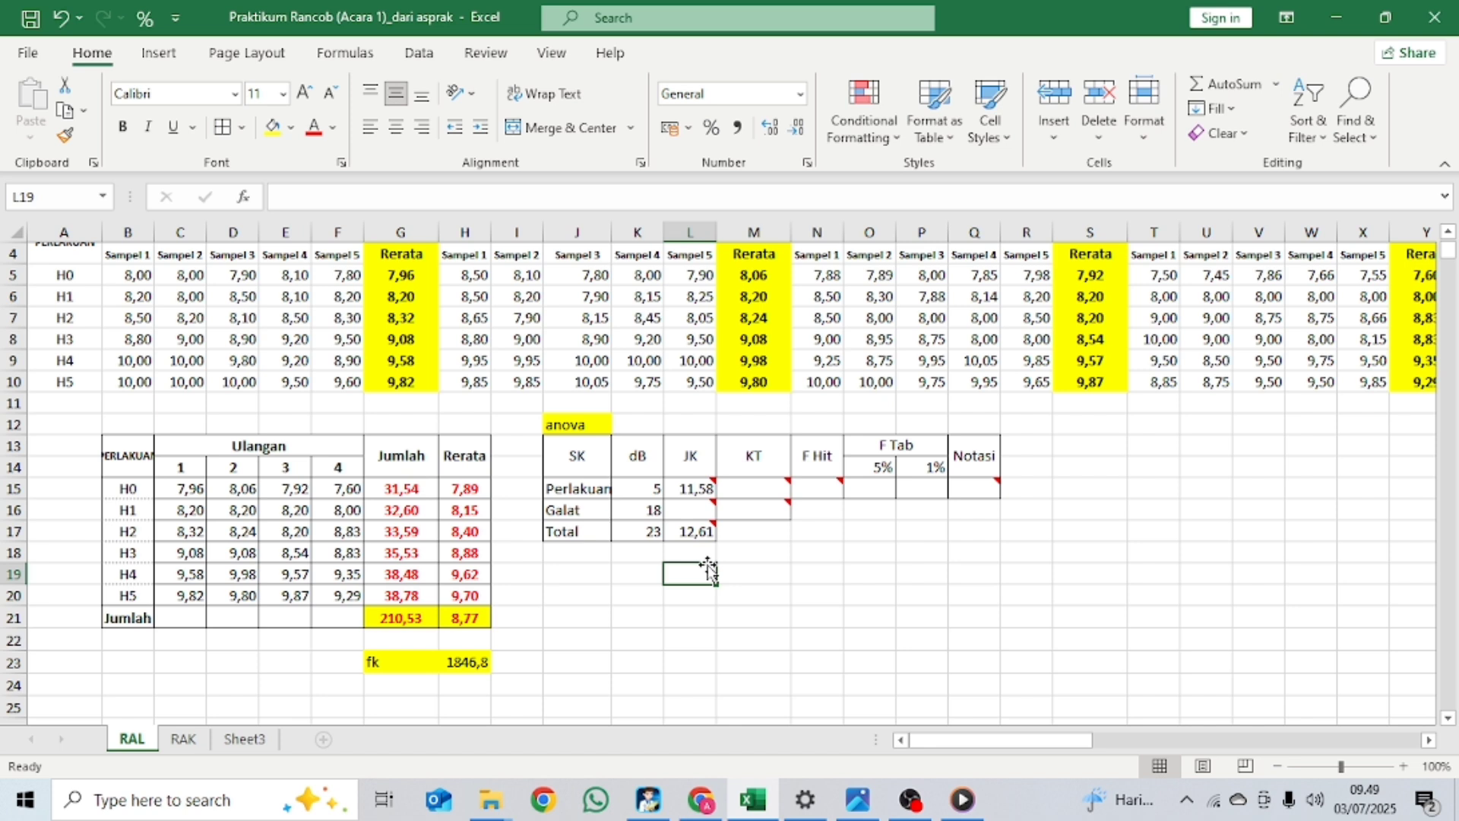
left_click(702, 515)
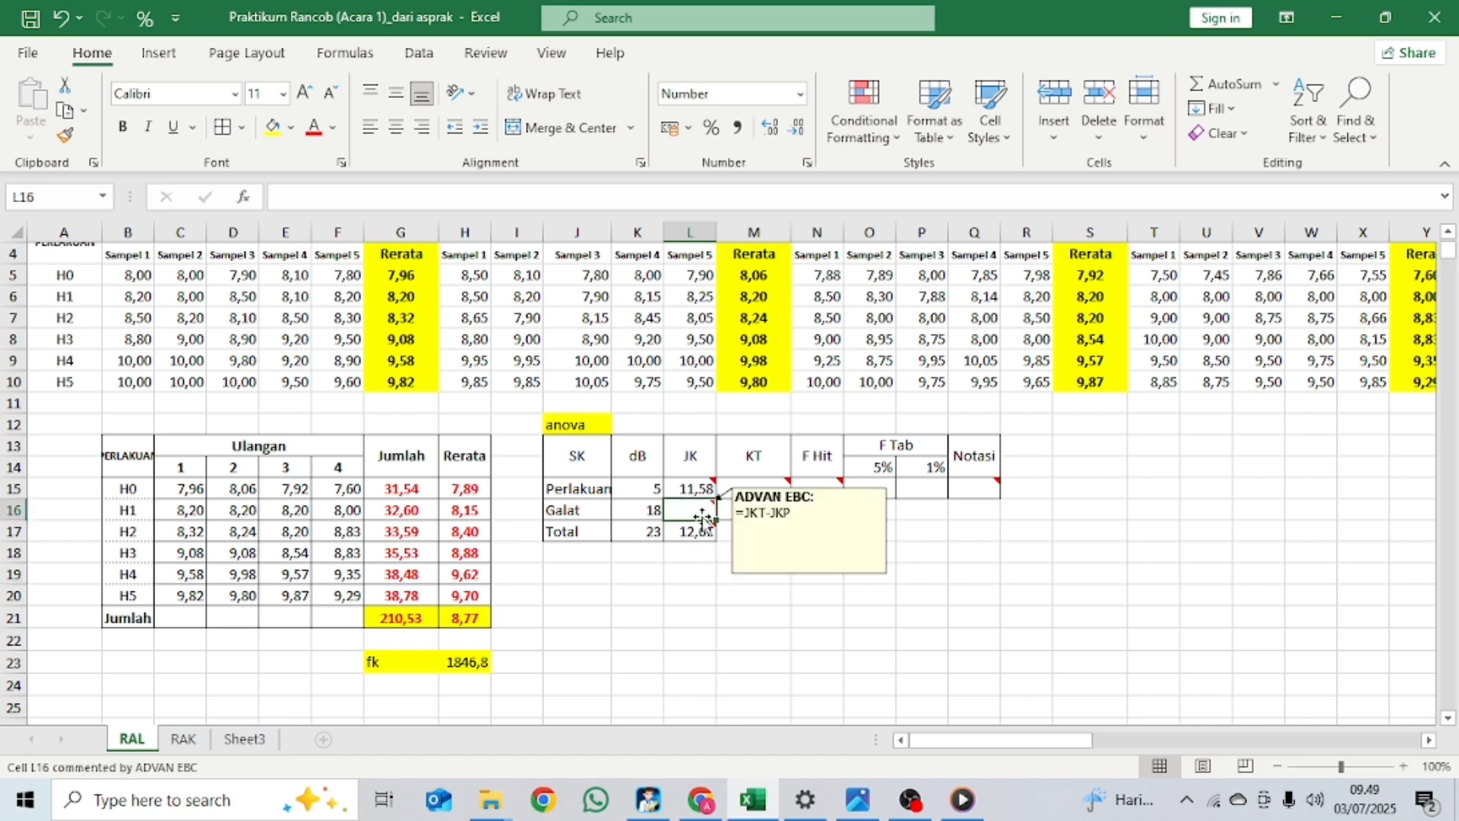
type("=")
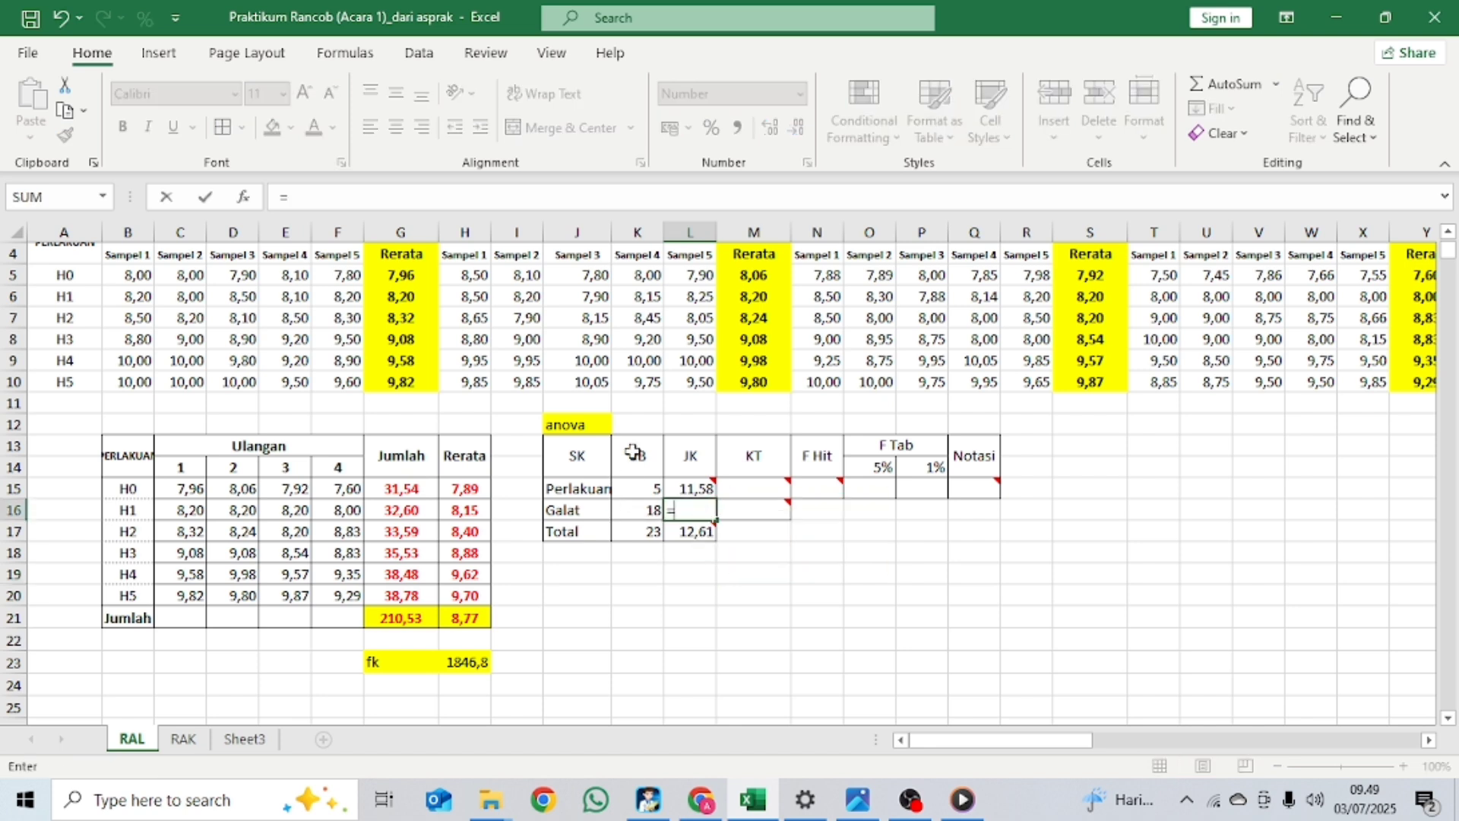
left_click(704, 533)
type("-")
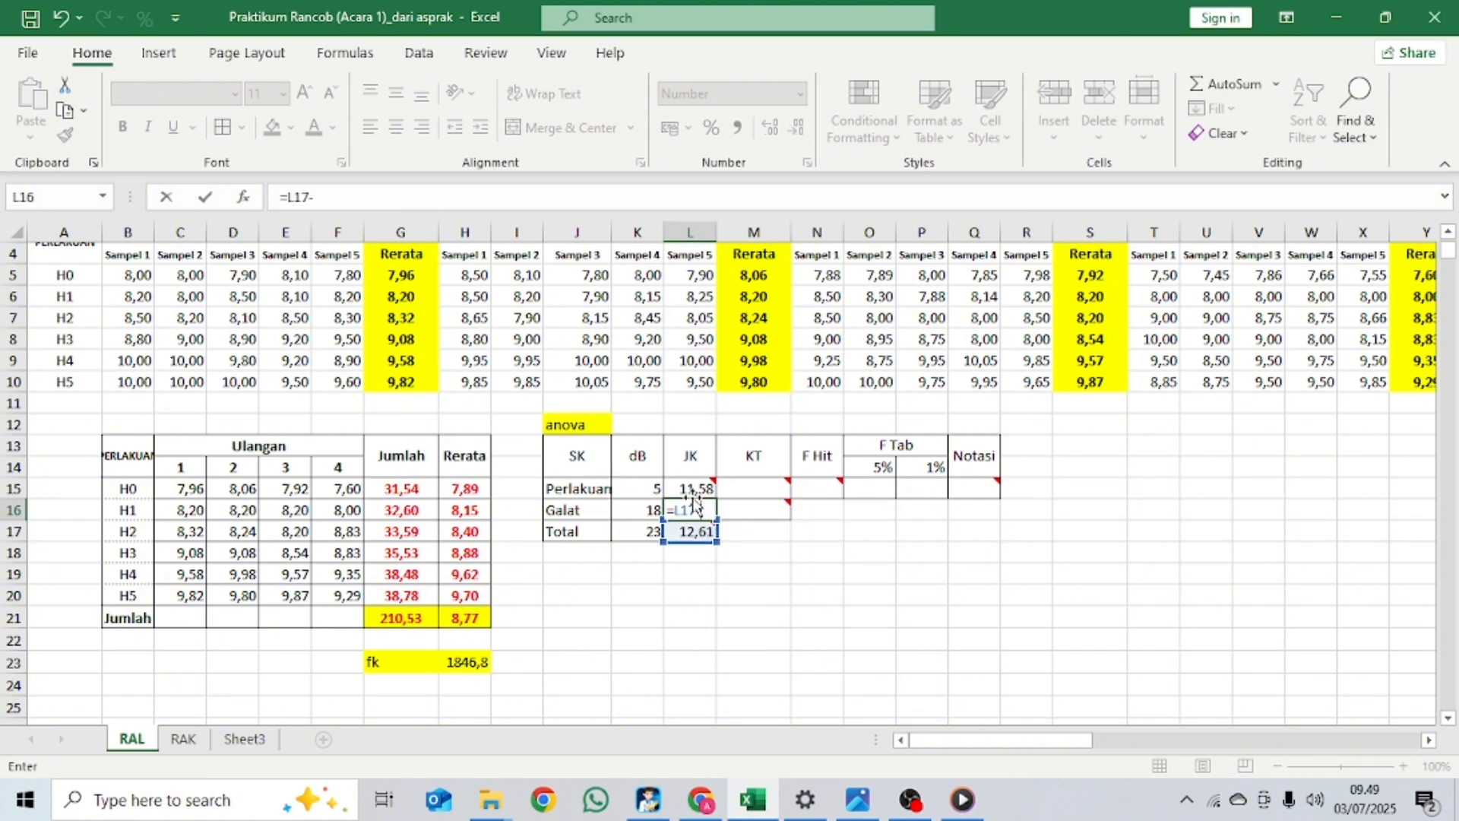
left_click(691, 489)
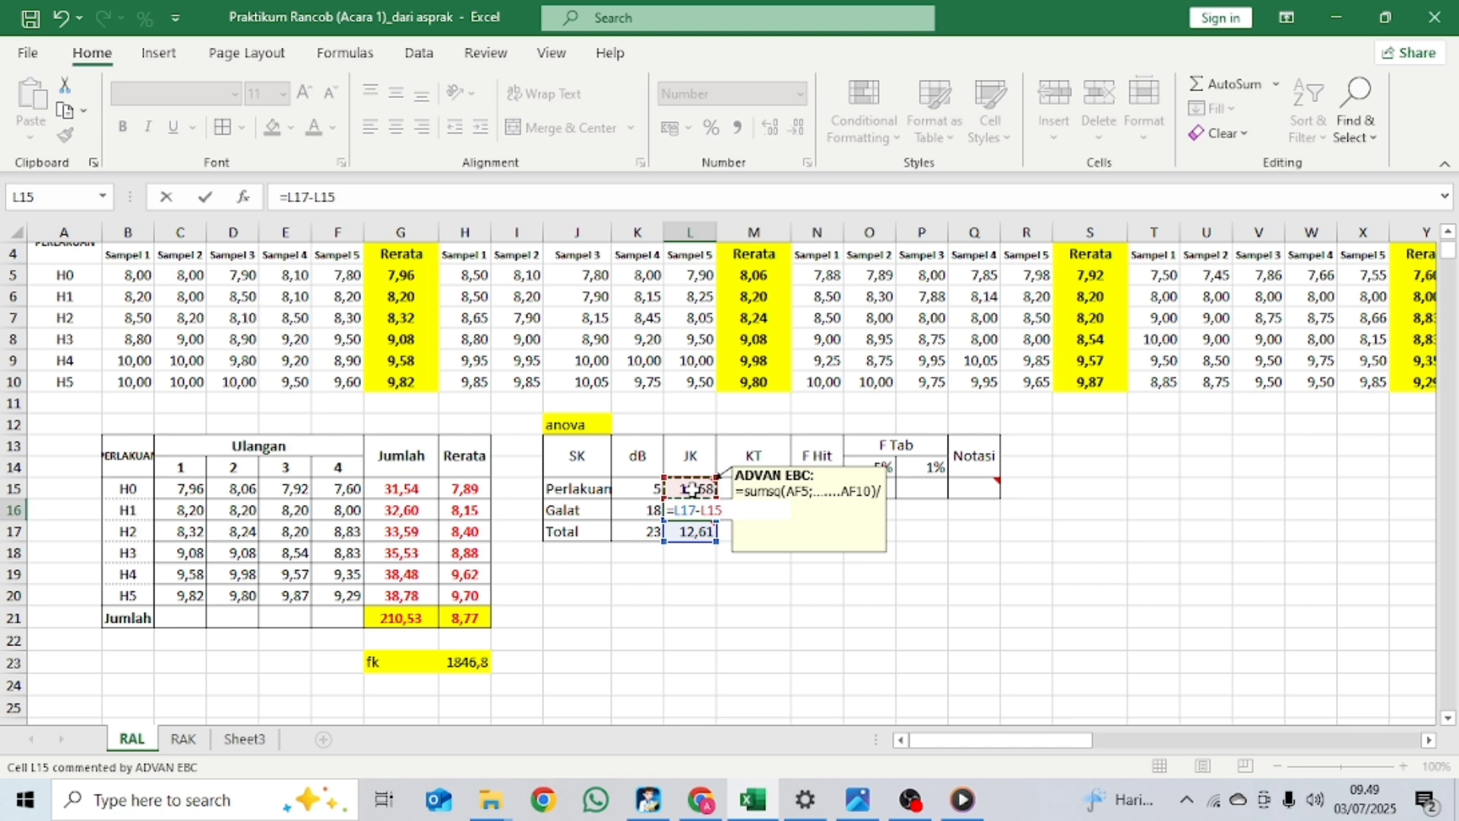
key("Return")
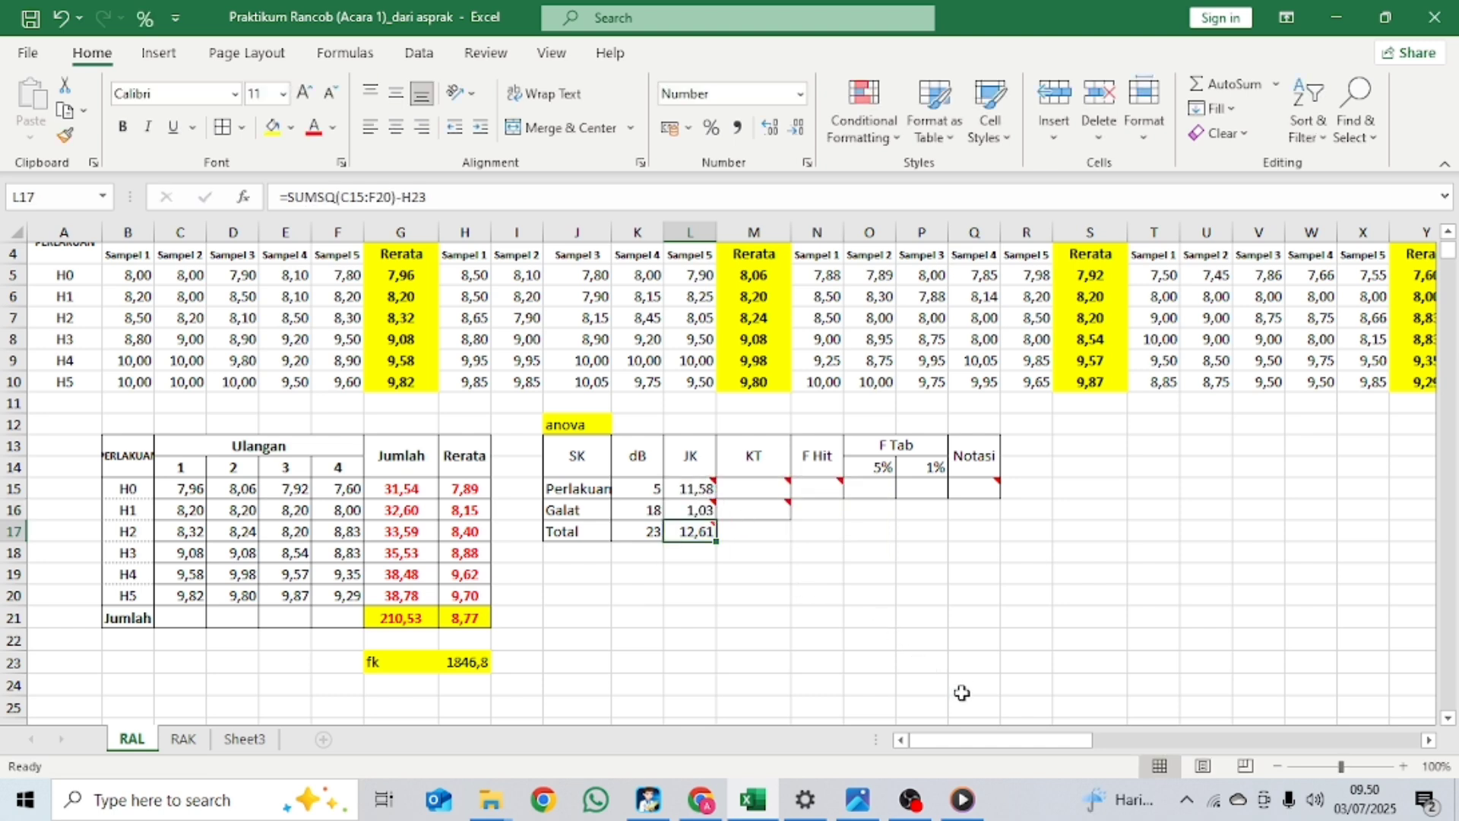
Step: Compute the Perlakuan mean square in the KT column, cell M15, by dividing its JK by its dB with =L15/K15
left_click(763, 484)
type("=")
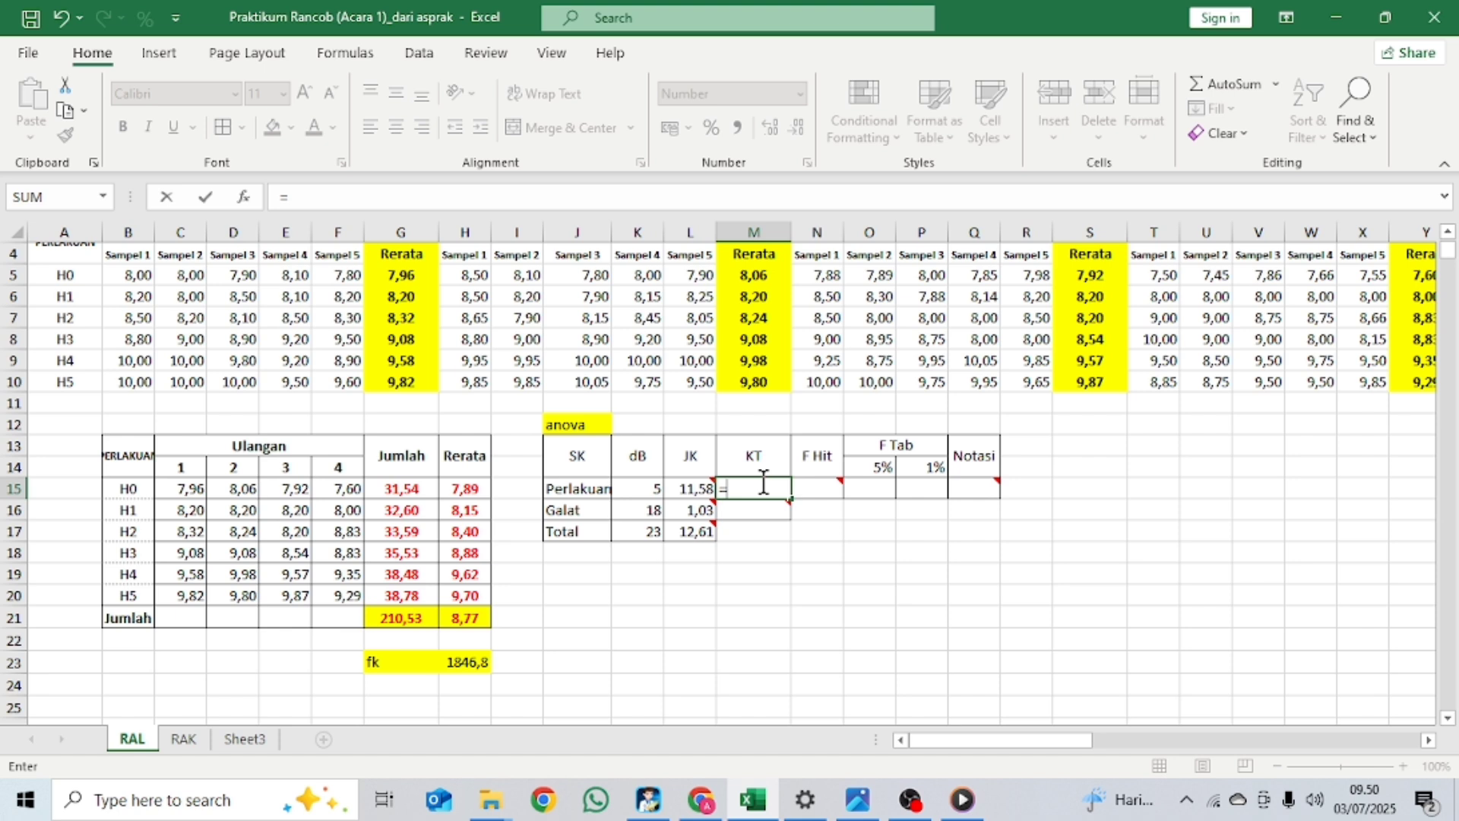
left_click(684, 487)
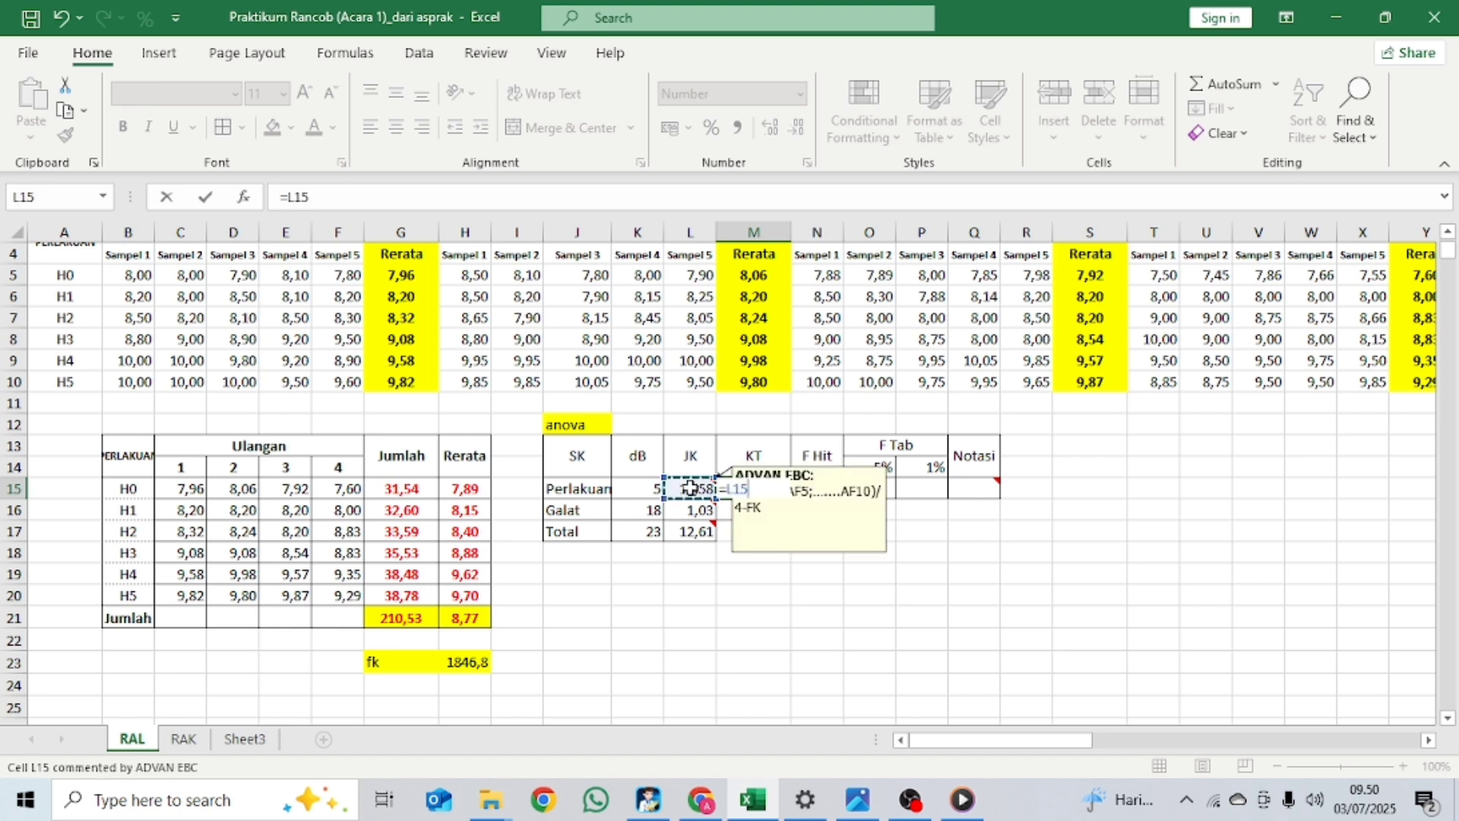
left_click(644, 488)
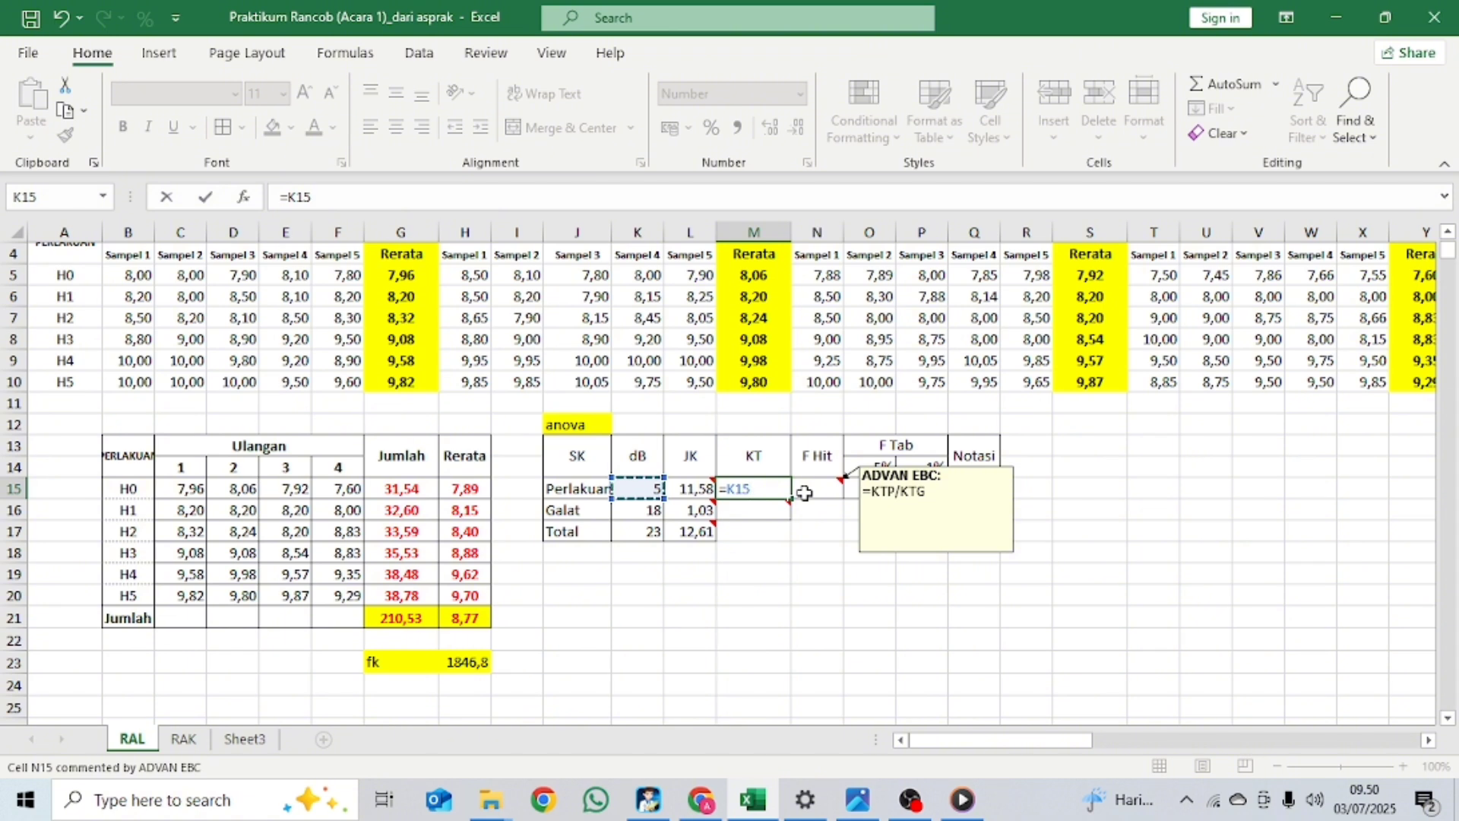
left_click(705, 487)
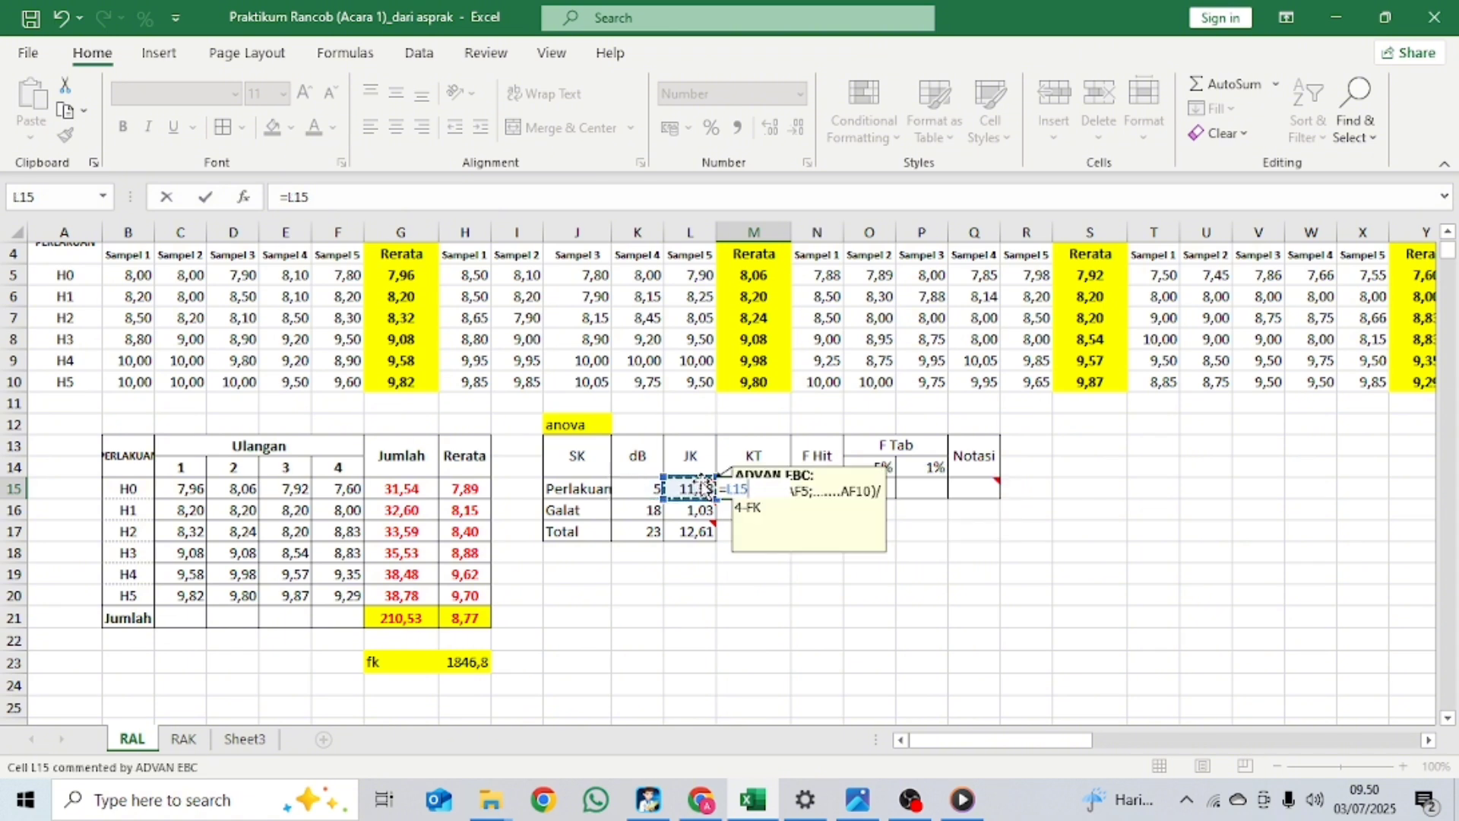
type("/")
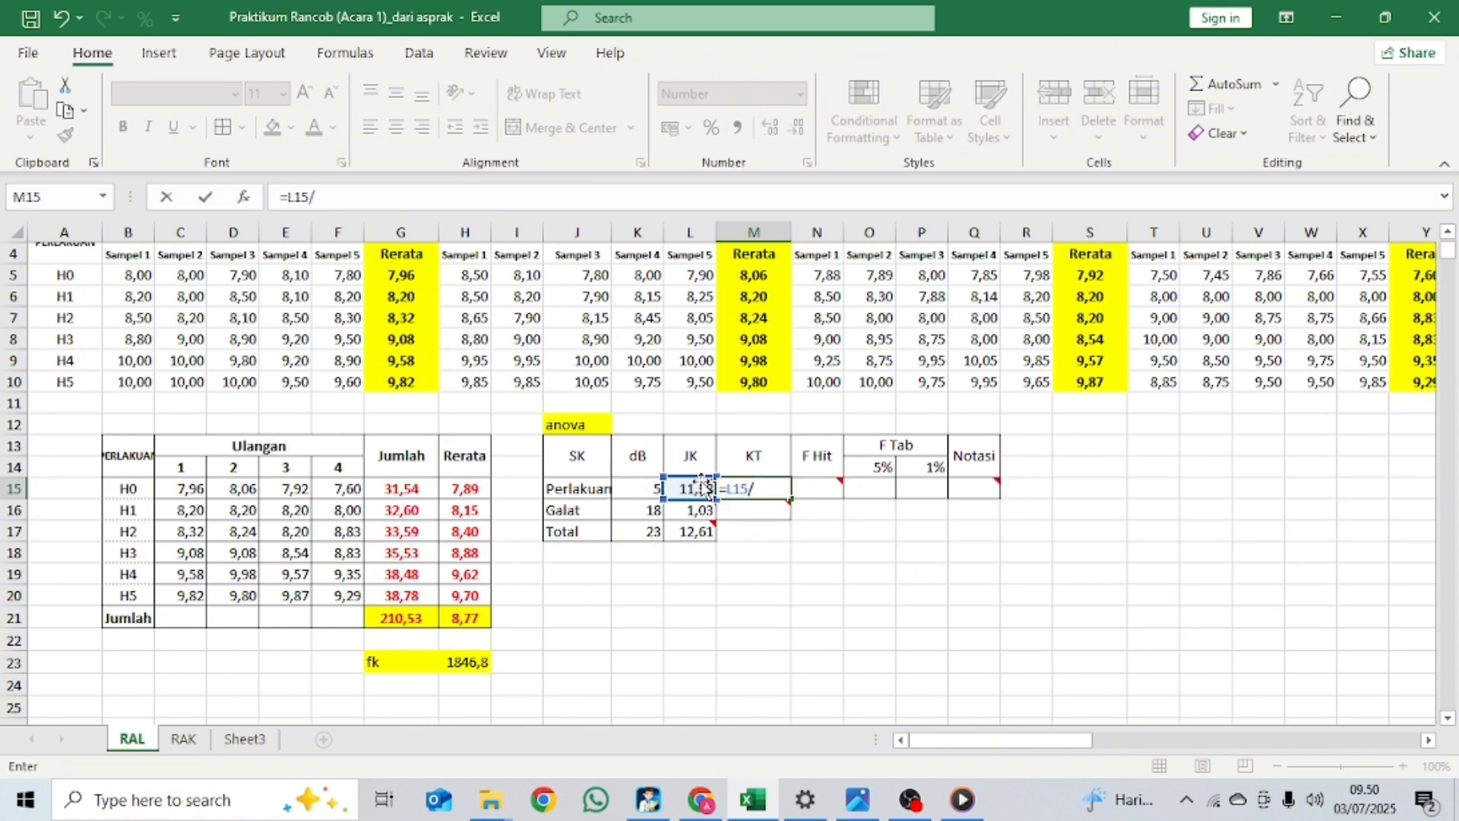
left_click(632, 487)
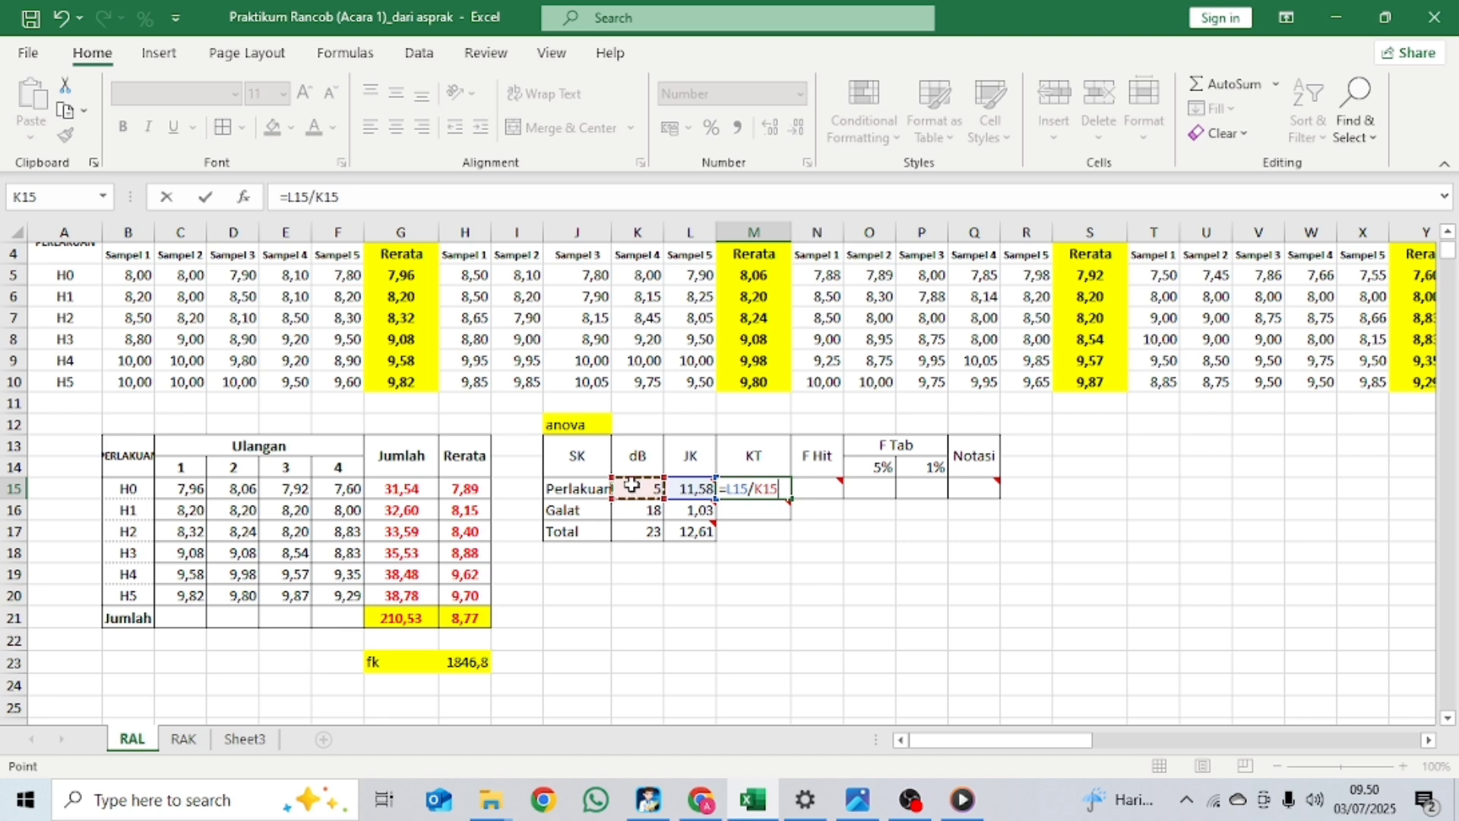
key("Return")
Step: Compute the Galat mean square in the KT column, cell M16, by dividing Galat's JK by its dB
type("=")
key("Left")
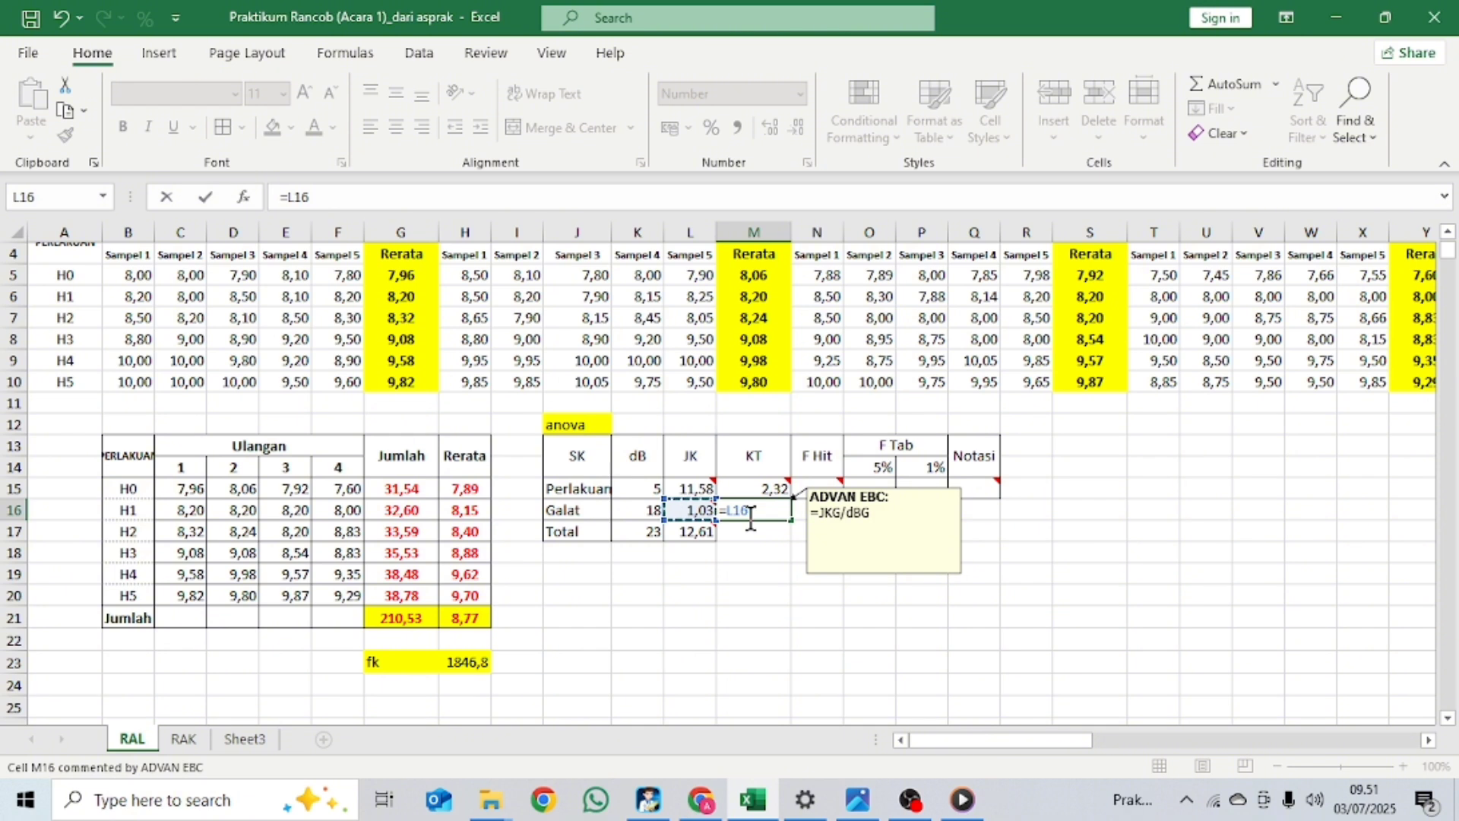
type("-")
key("Left")
key("Left")
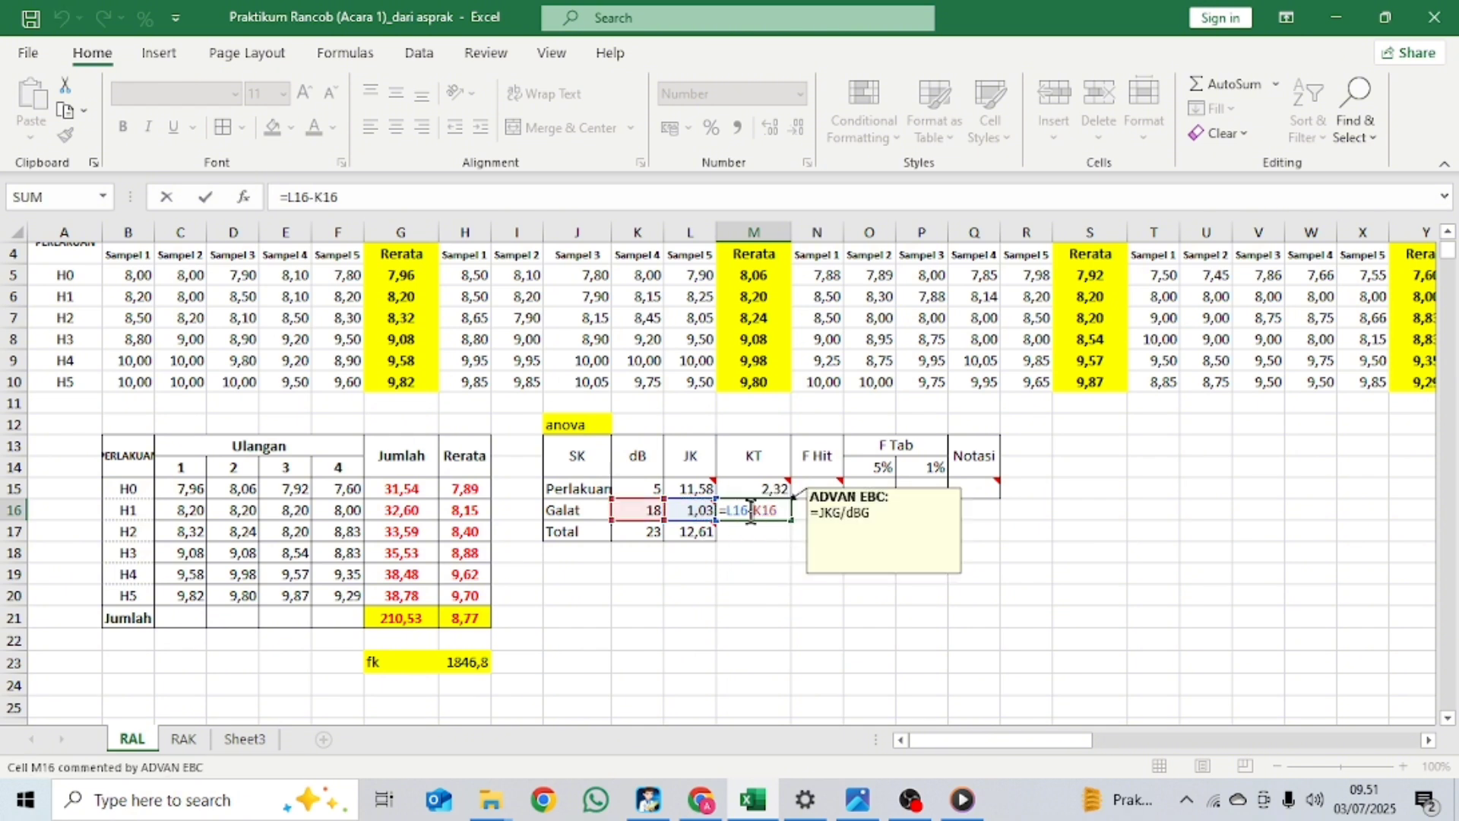
key("Return")
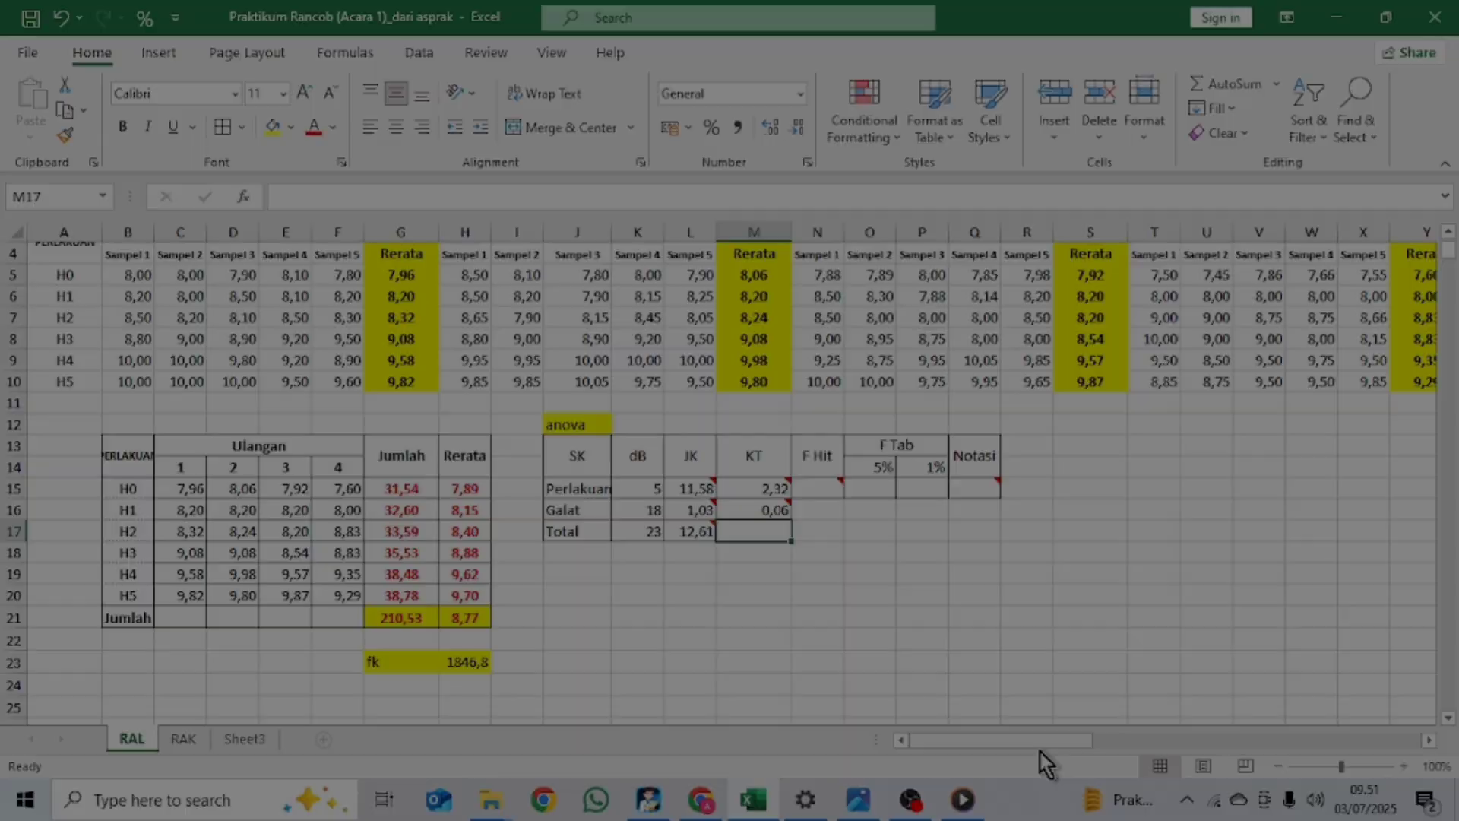
Step: Compute Perlakuan's F Hit in cell N15 by dividing its KT by Galat's KT with =M15/M16
left_click(826, 488)
left_click(832, 572)
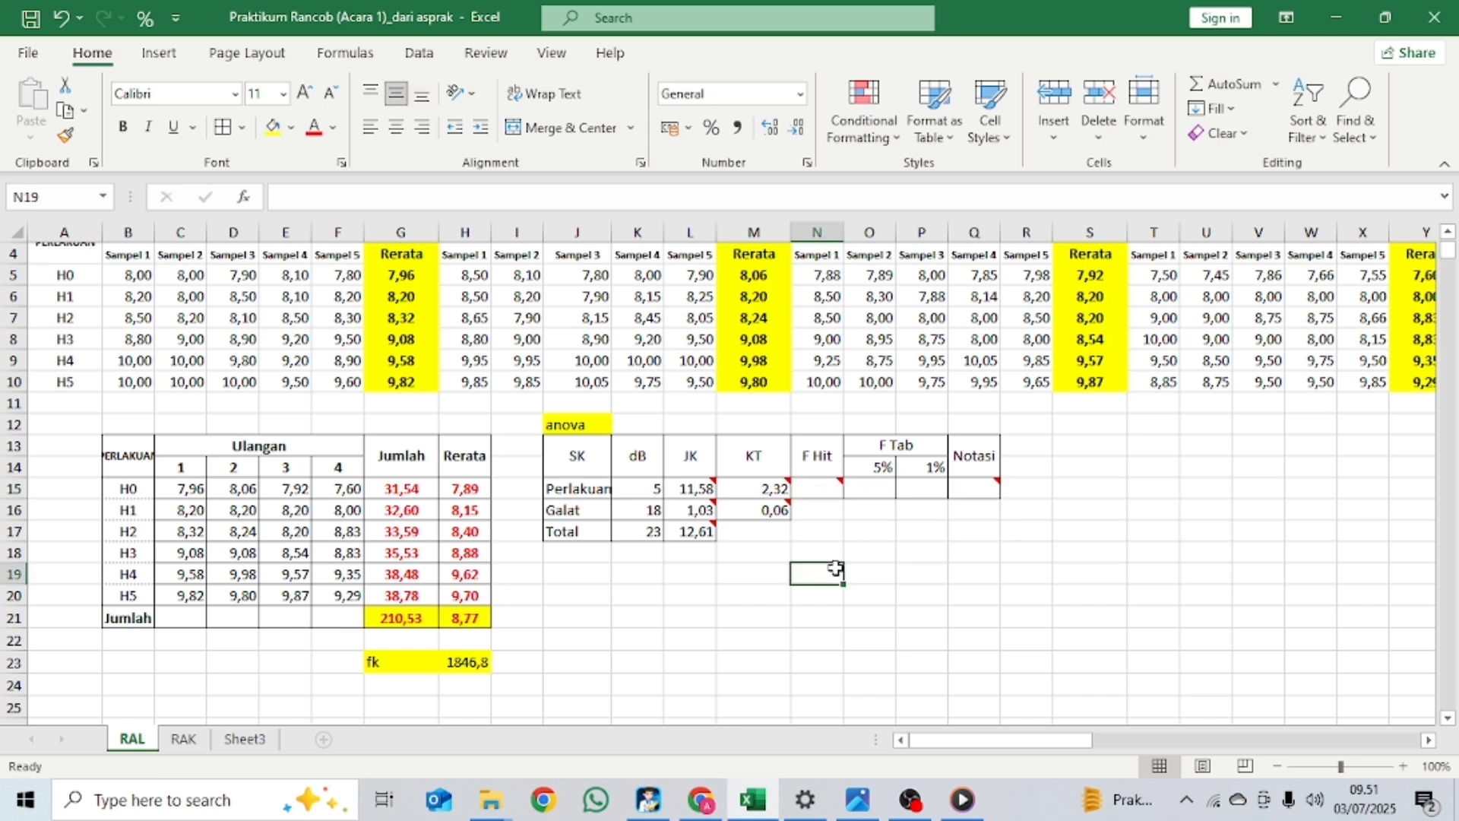
left_click(810, 487)
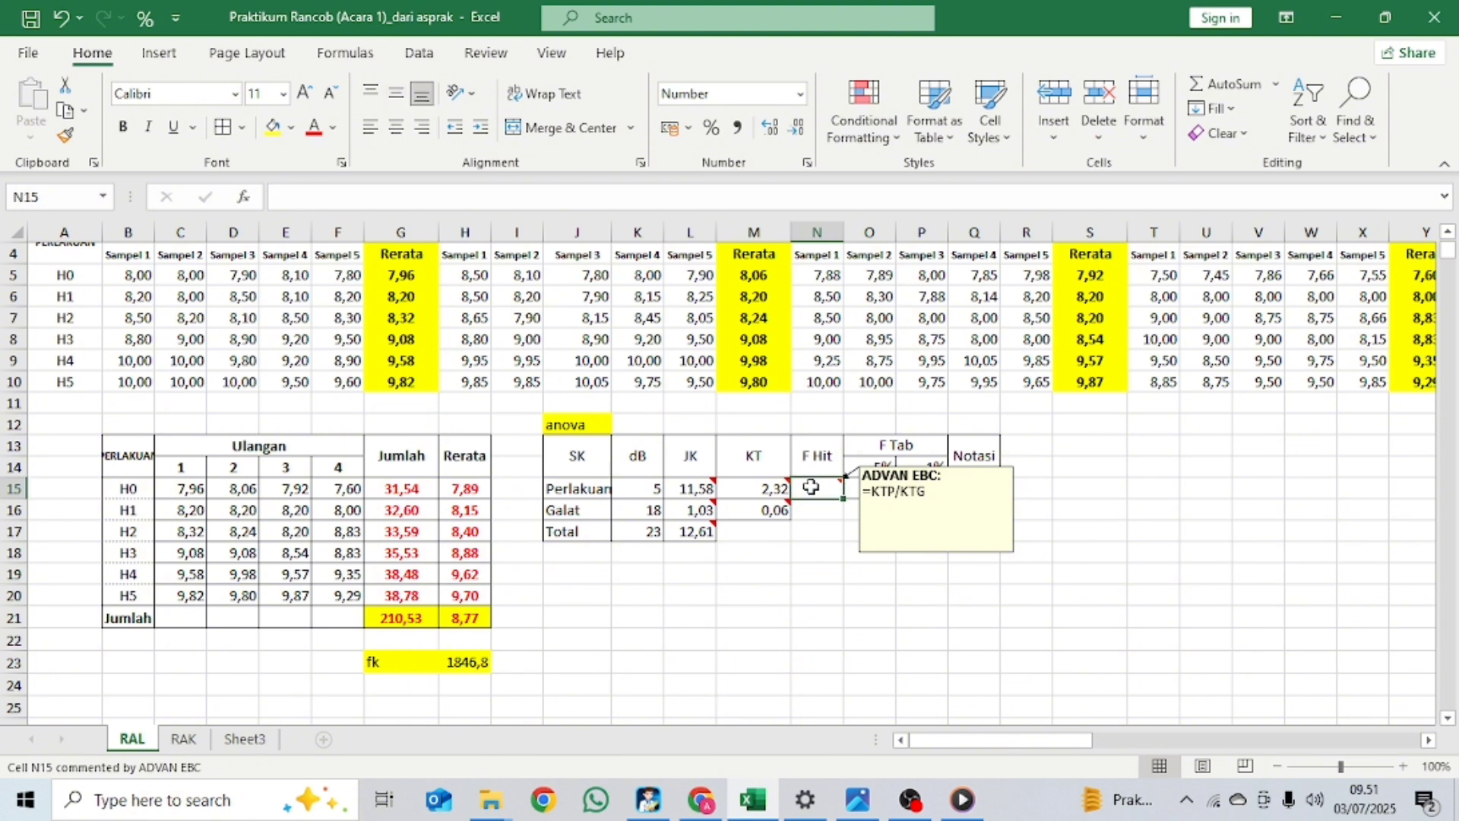
type("=")
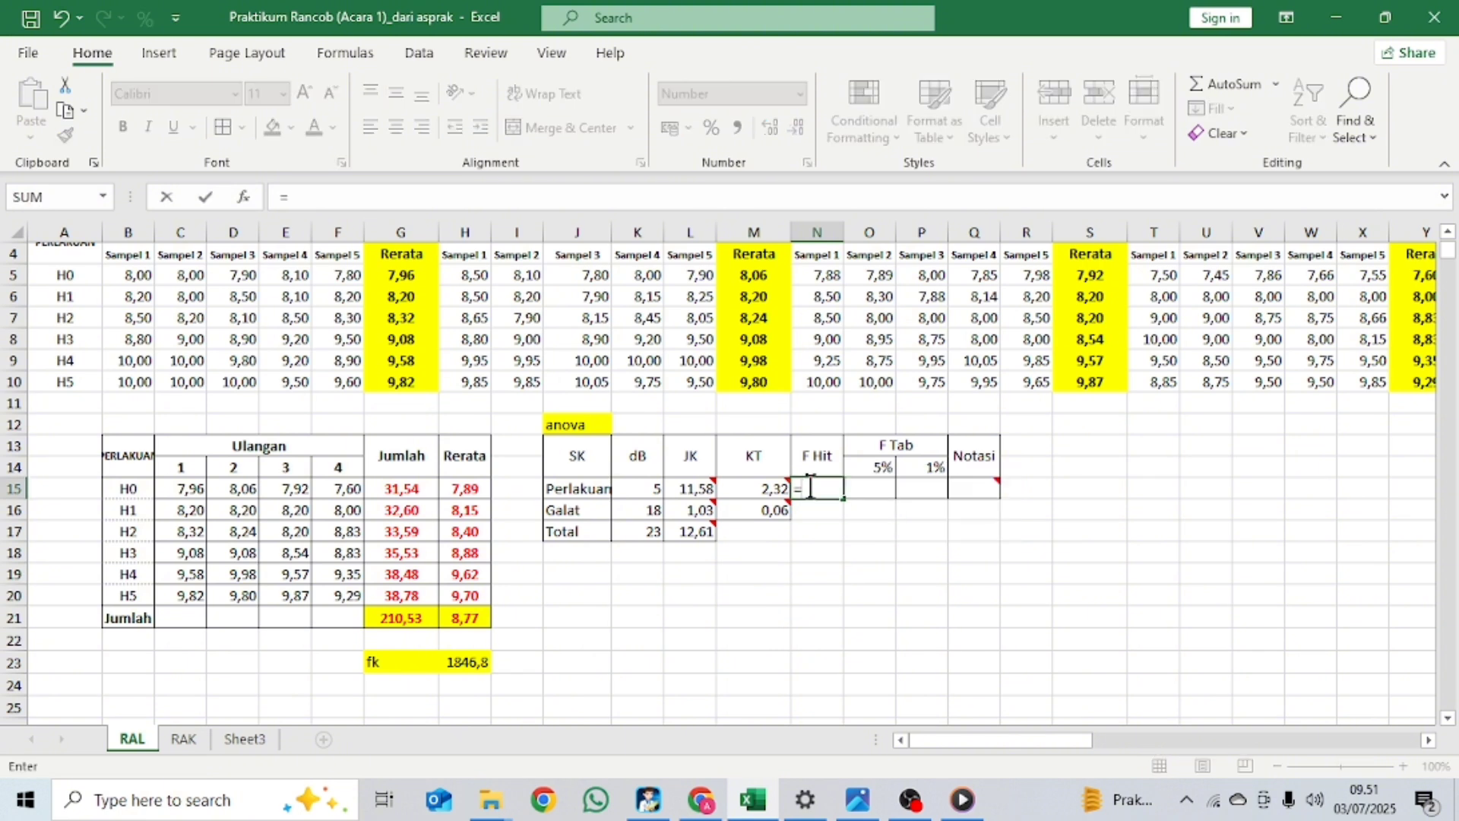
left_click(742, 494)
type("/")
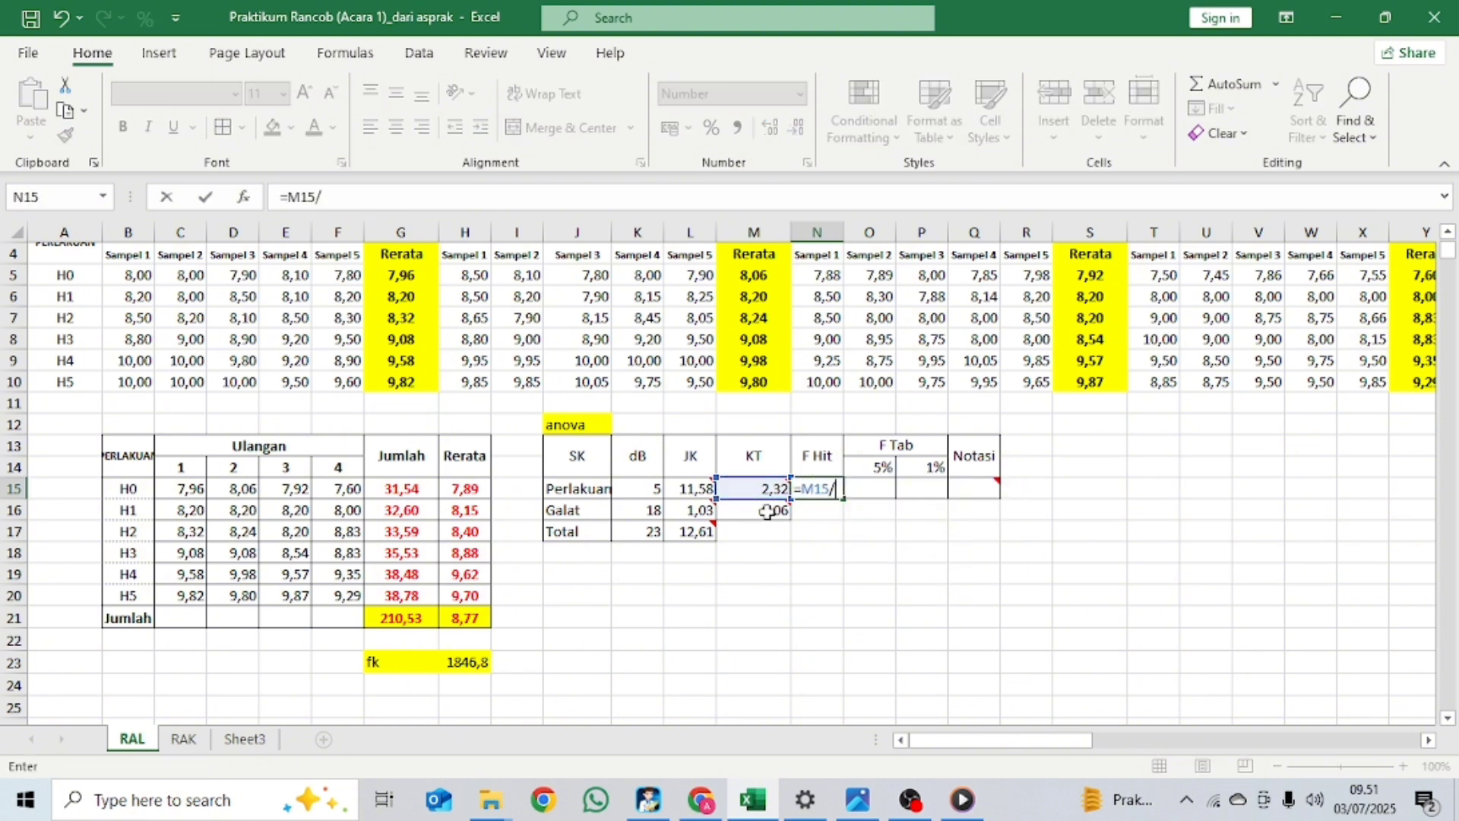
left_click(766, 511)
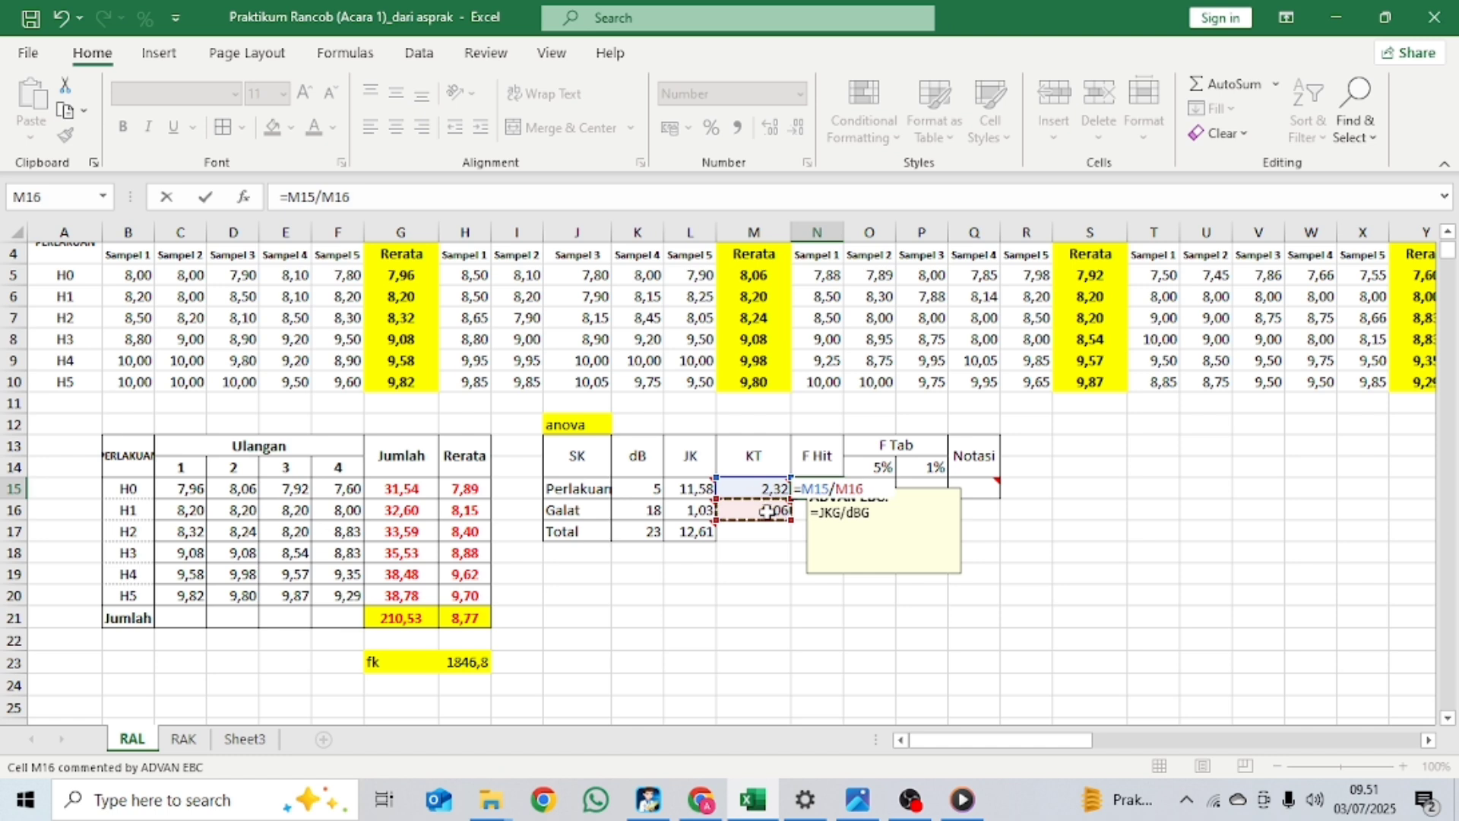
key("Return")
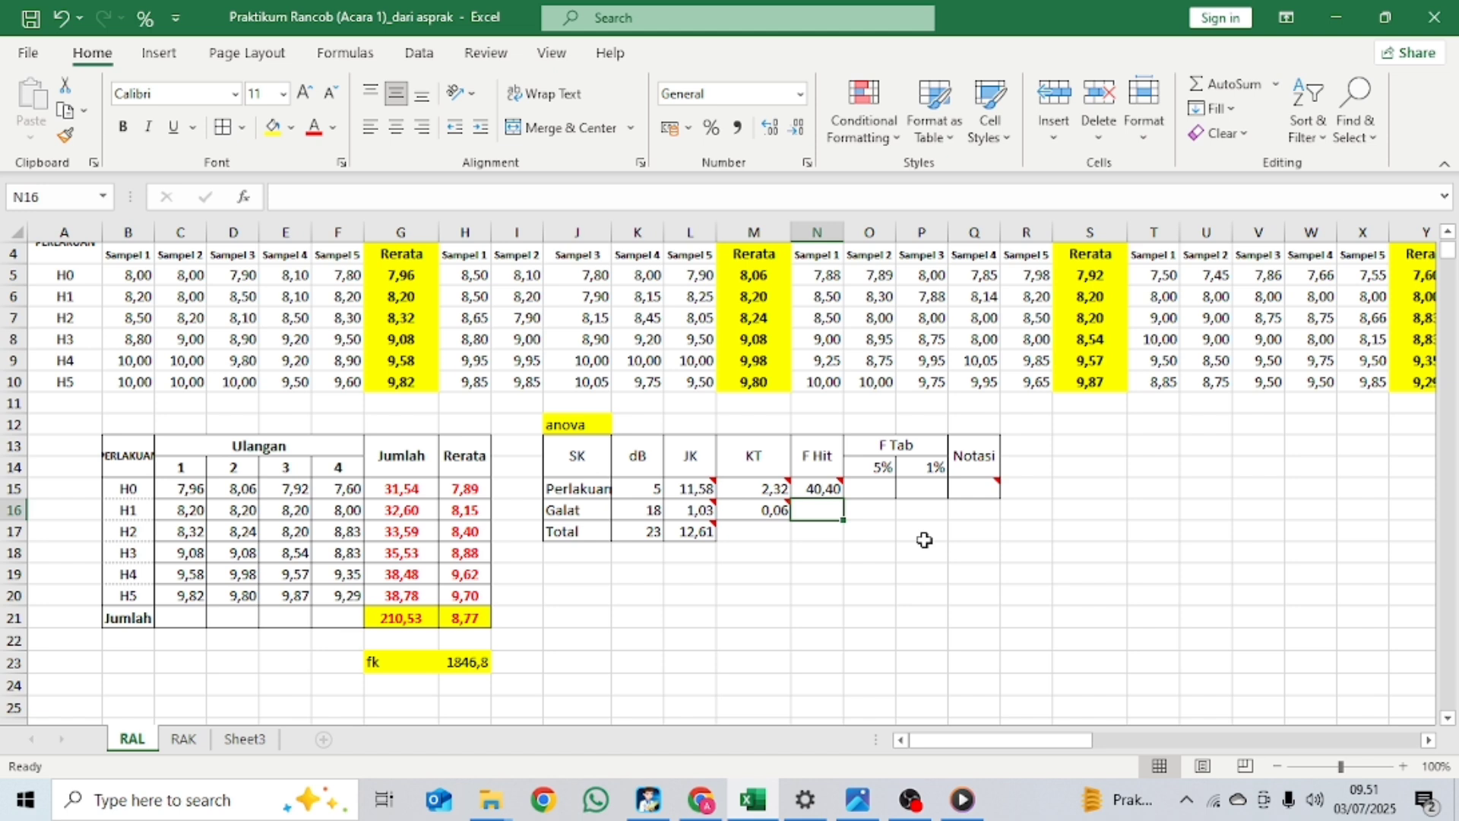
Step: Compute the 5% F Tab value for Perlakuan in cell O15 with =FINV(0,05;K15;K16)
left_click(879, 491)
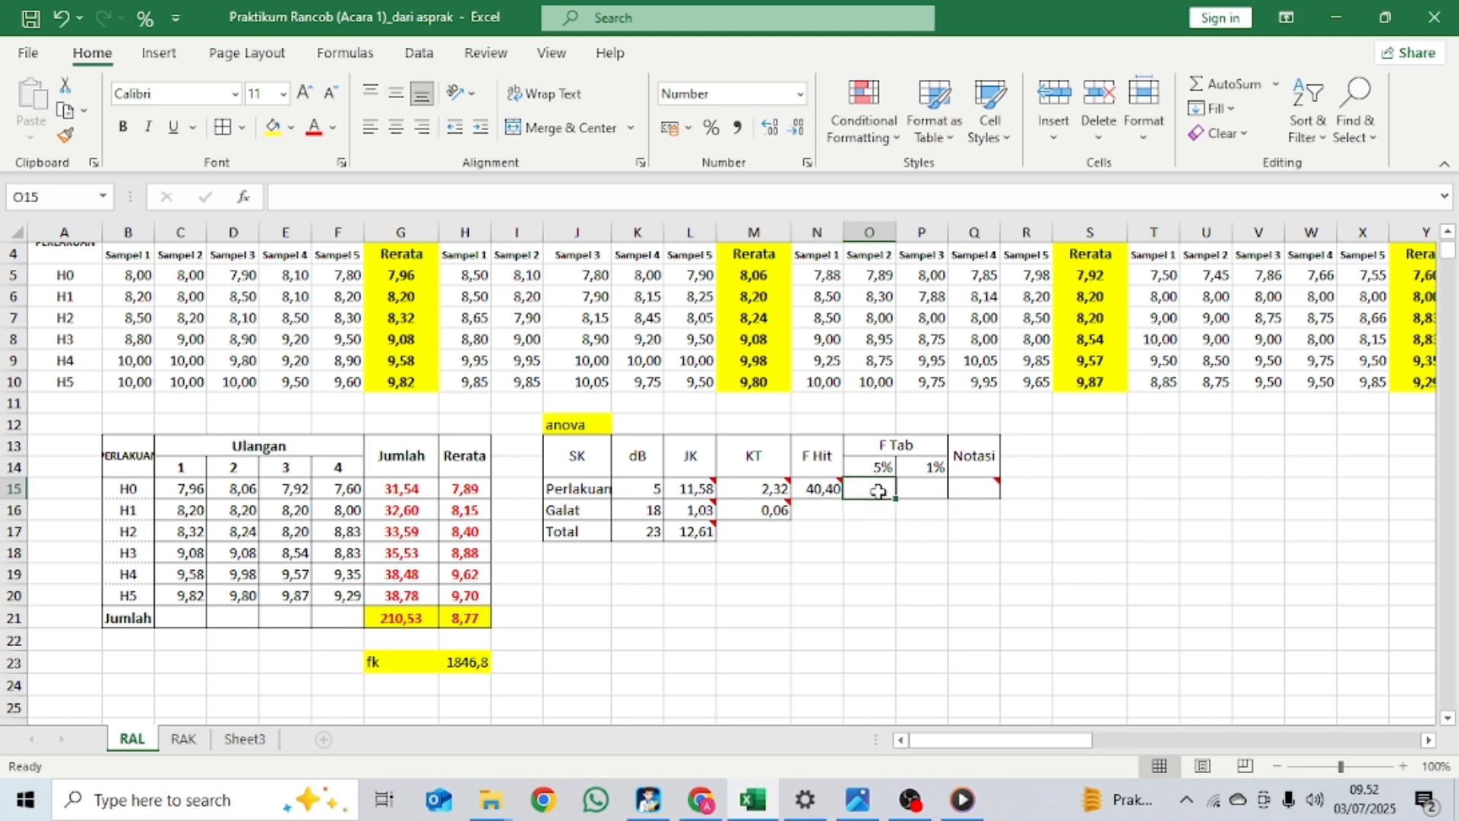
type("=")
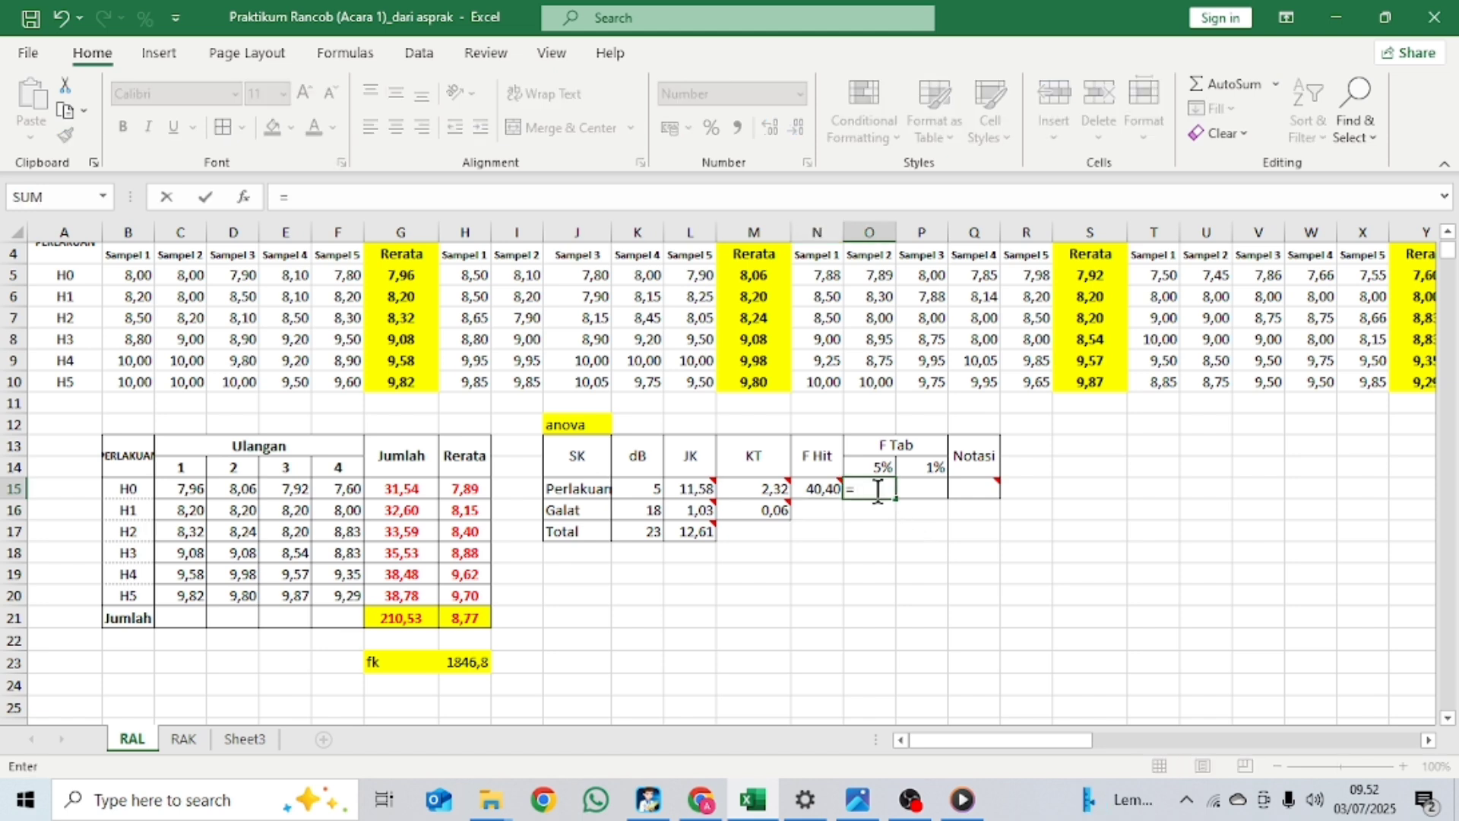
type("finv")
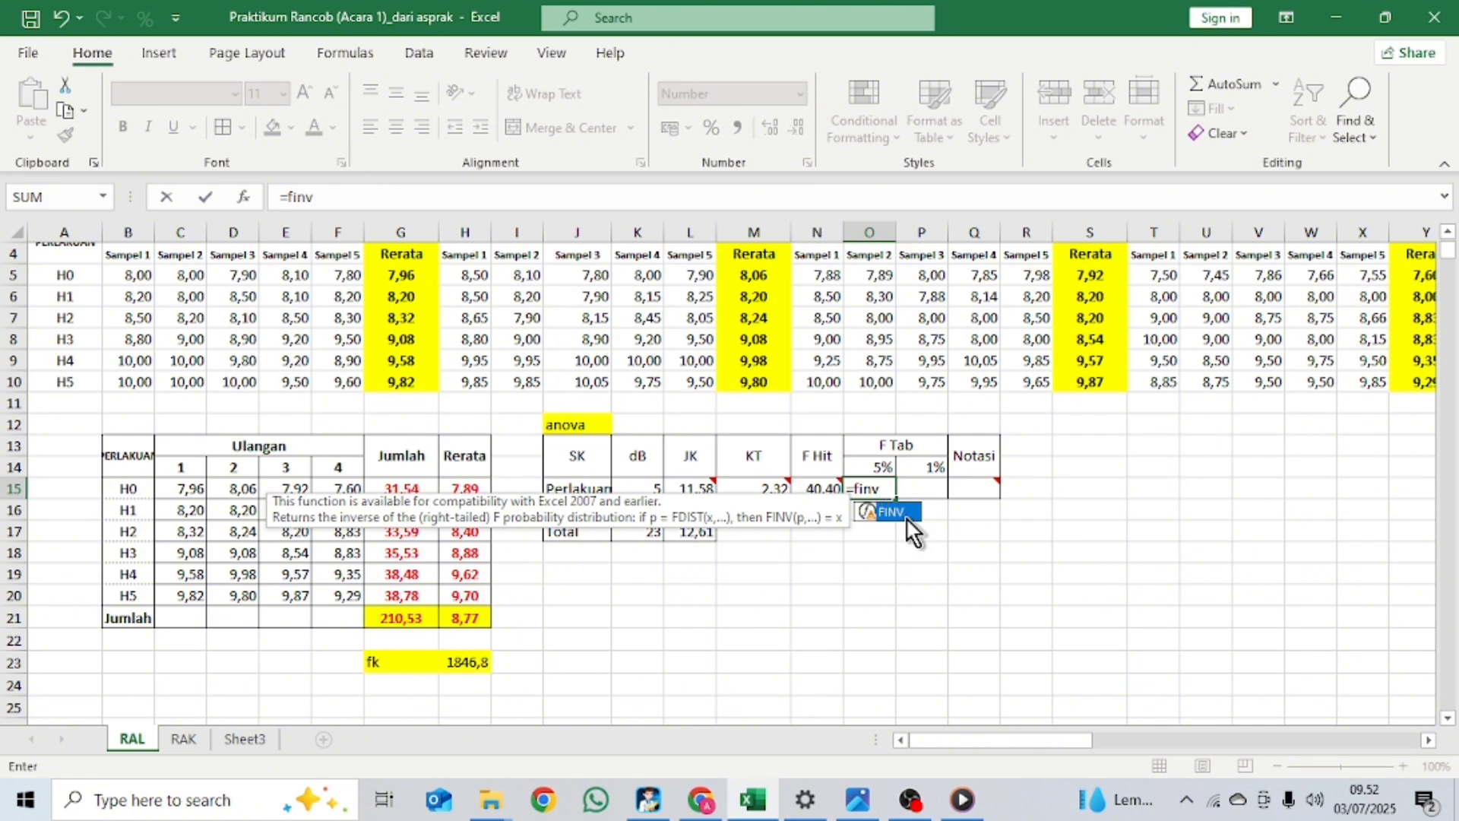
double_click(900, 512)
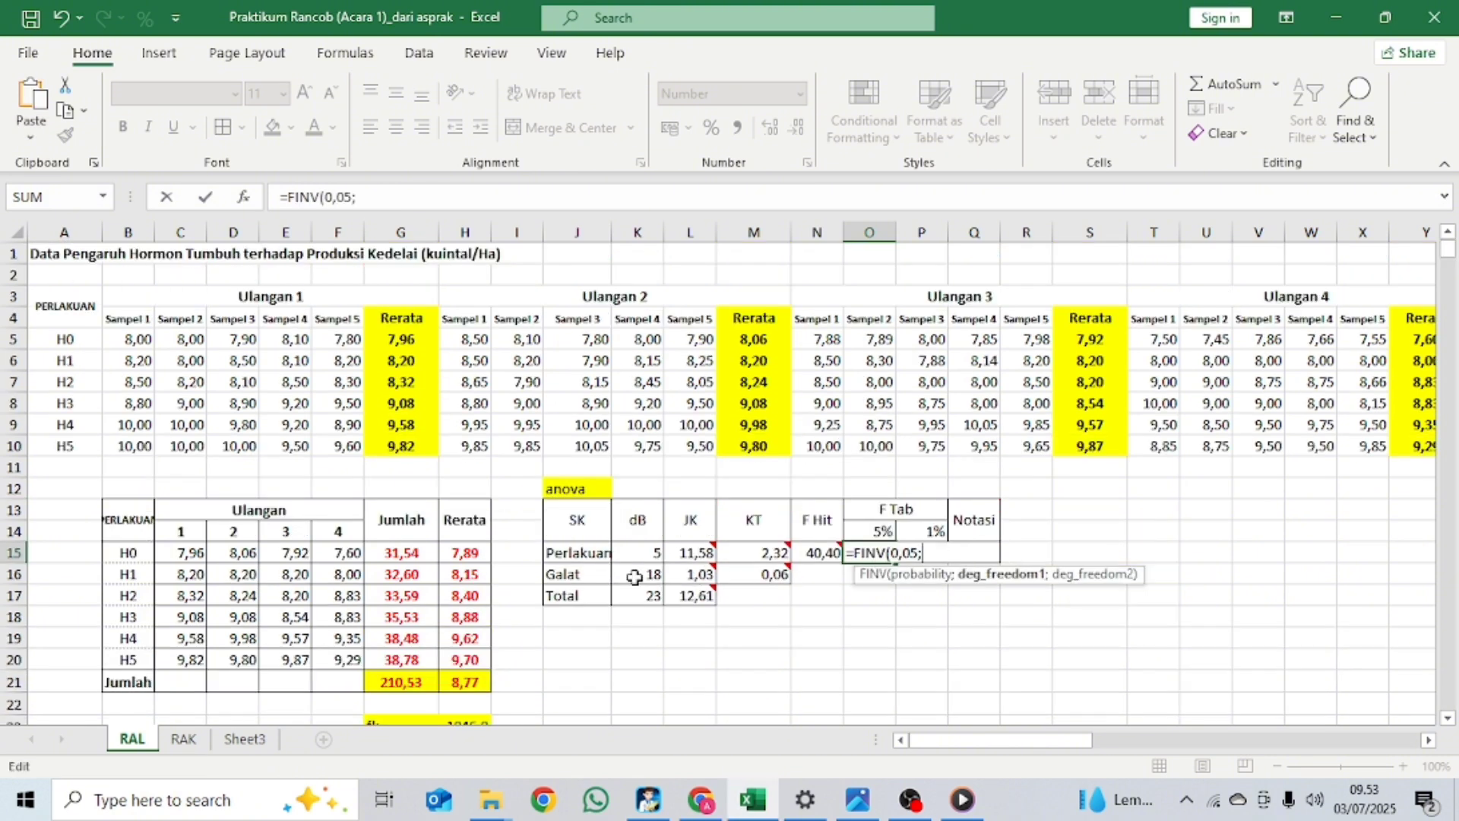
left_click(630, 553)
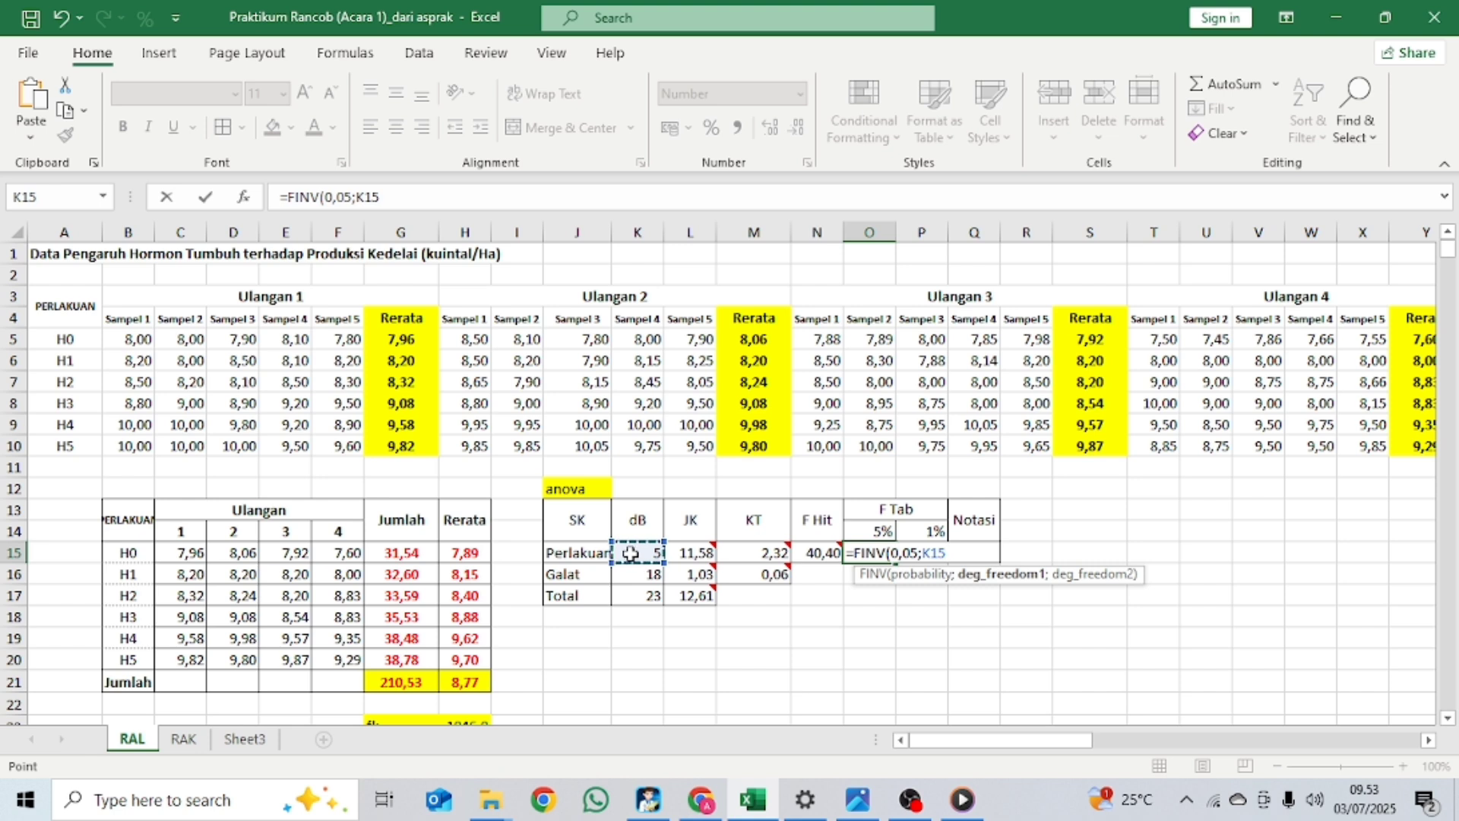
type(";")
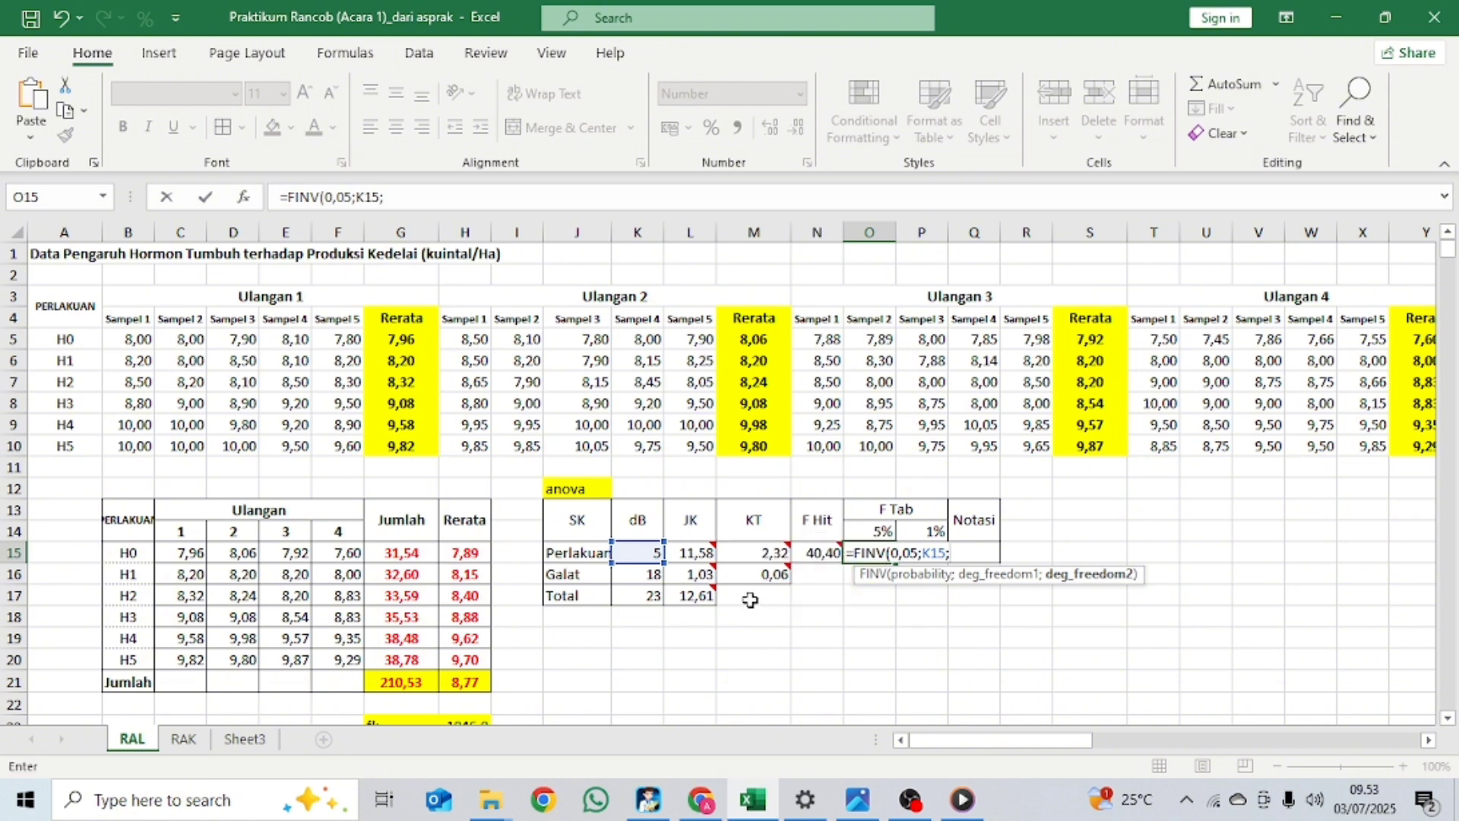
left_click(651, 582)
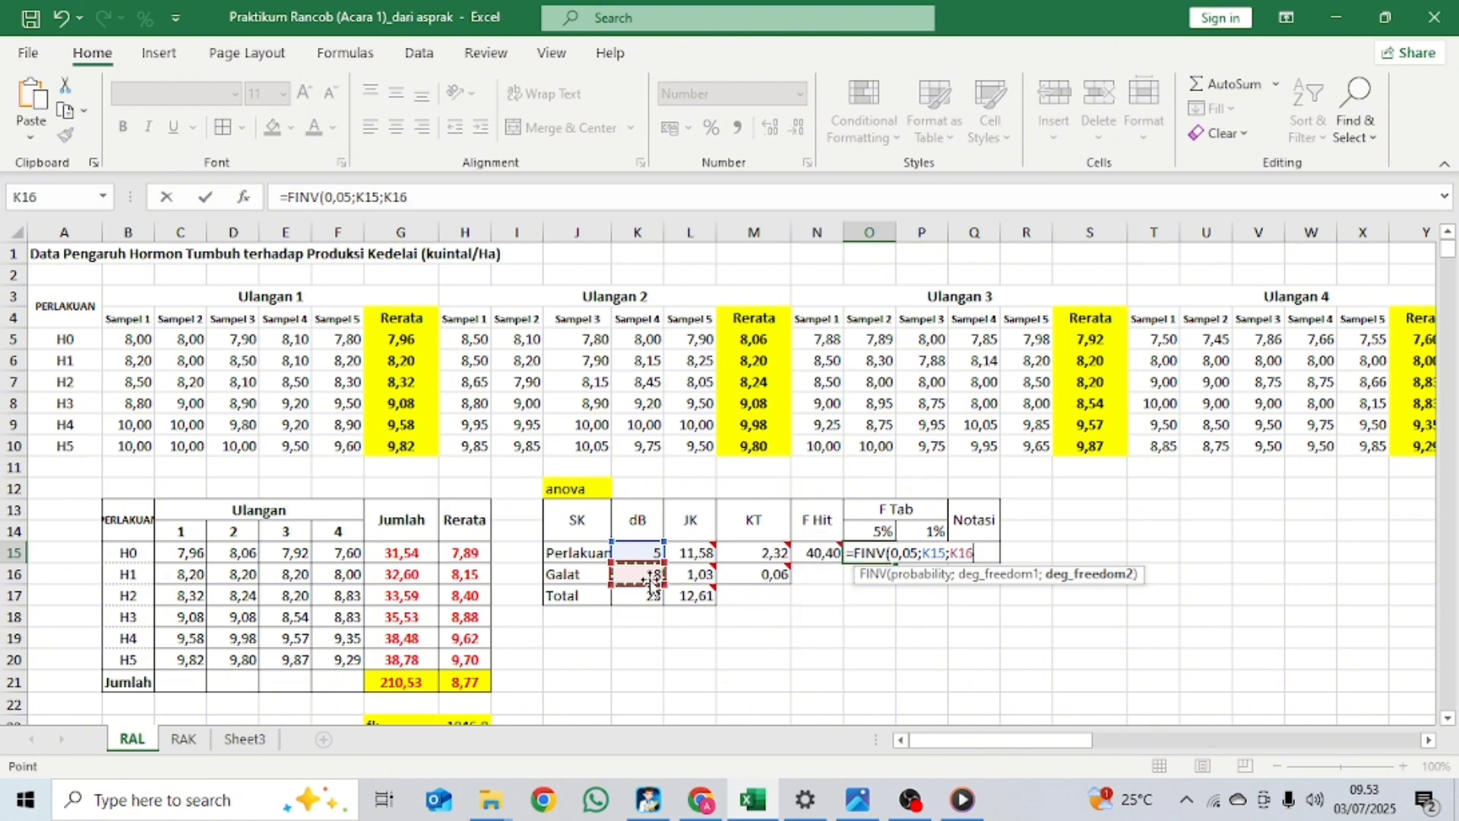
key("Return")
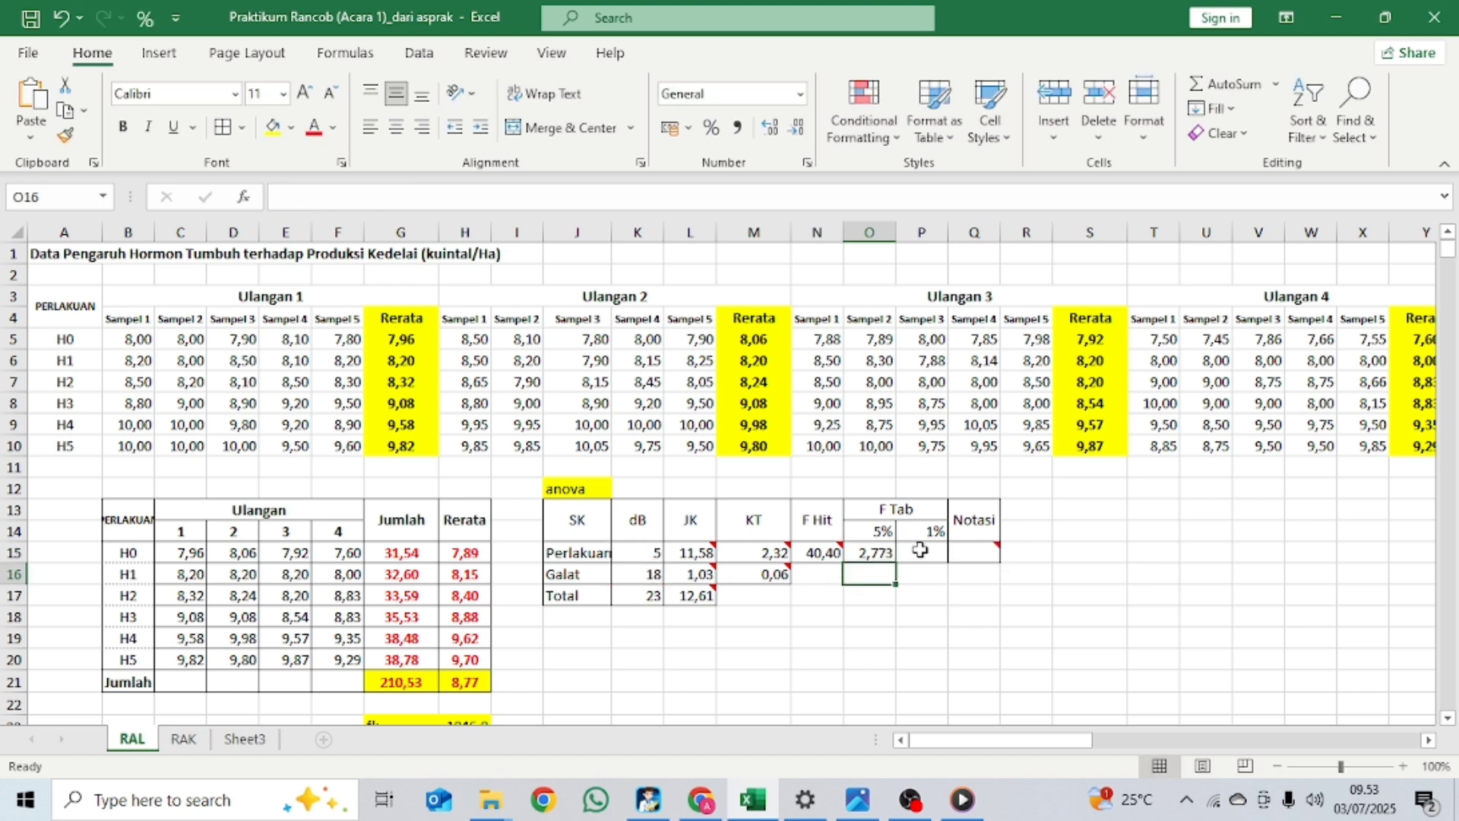
Step: Copy the 5% F Tab formula into the 1% cell P15 and change its probability to 0,01
left_click(881, 552)
double_click(881, 552)
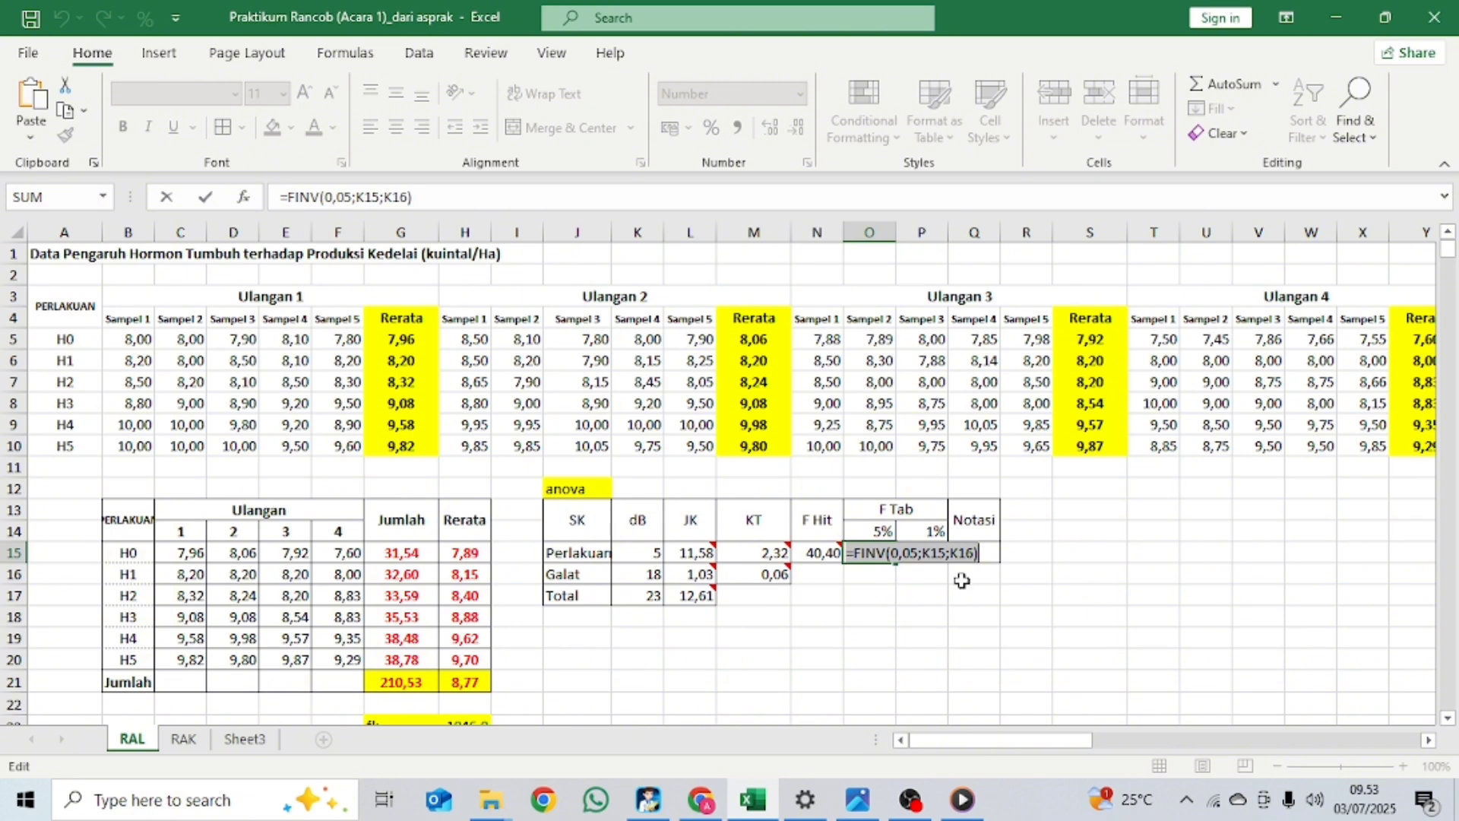
left_click(933, 545)
key("ctrl+v")
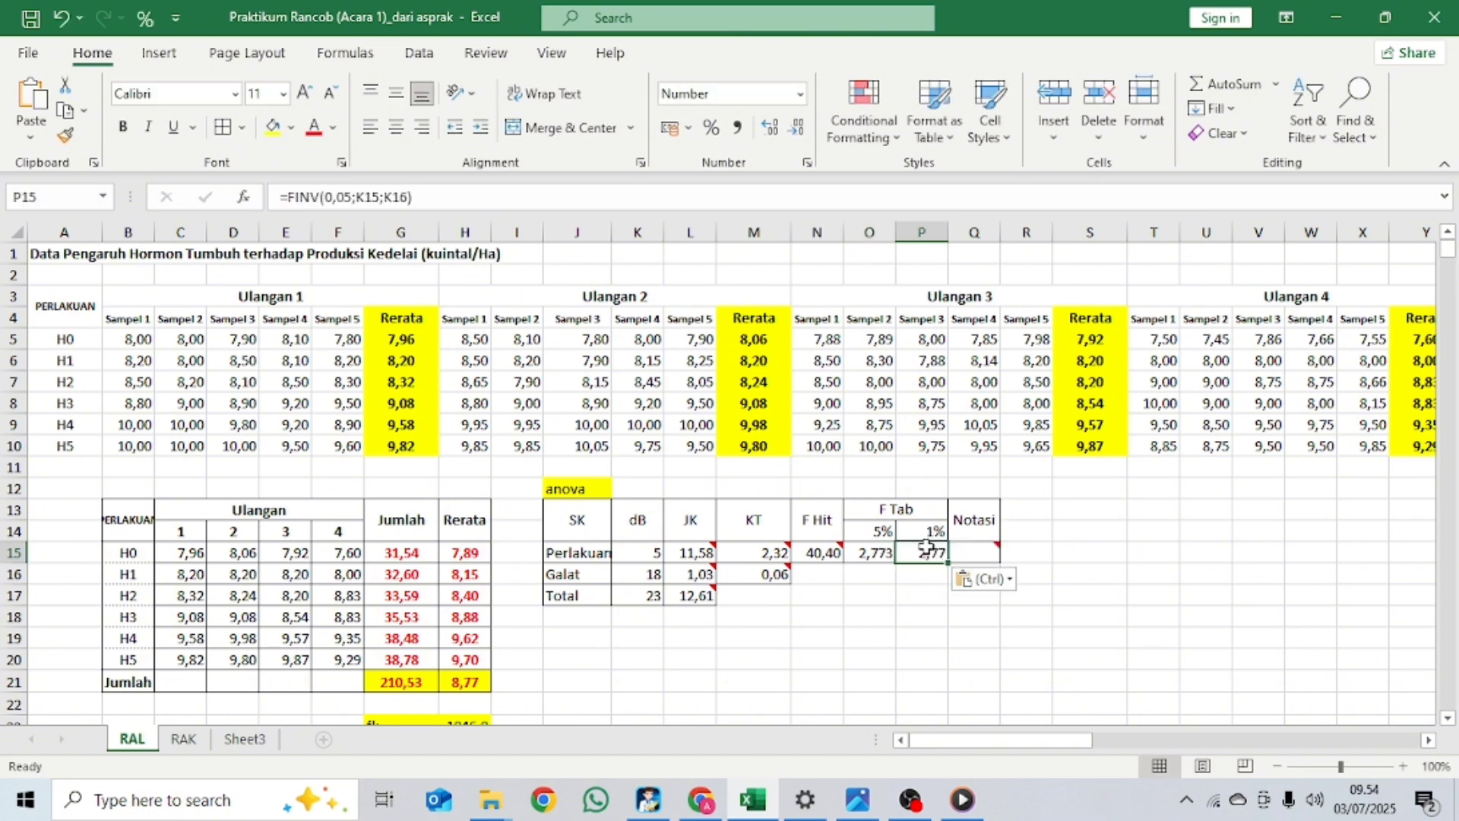
double_click(926, 545)
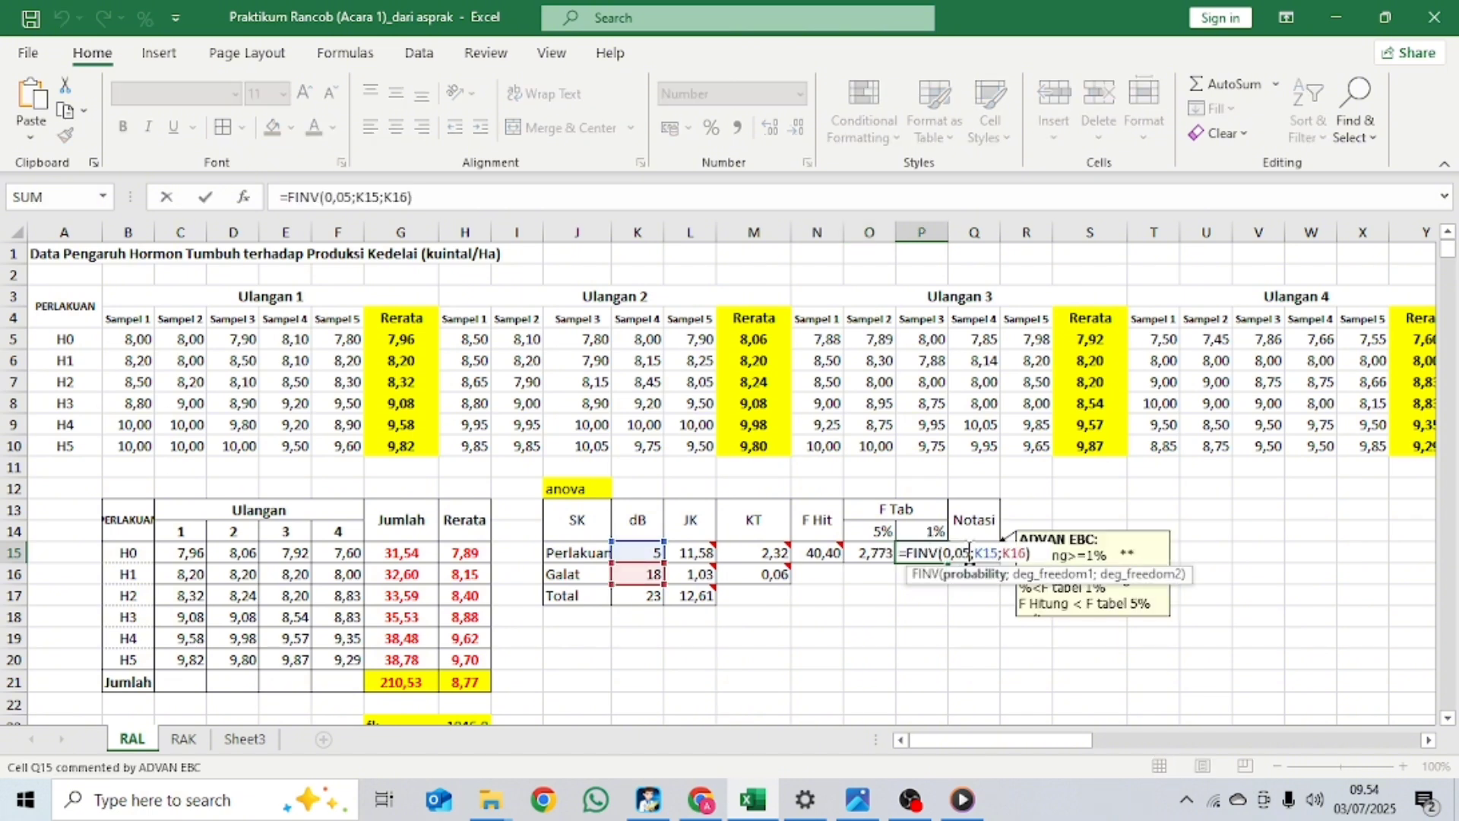
key("BackSpace")
type("1")
key("Return")
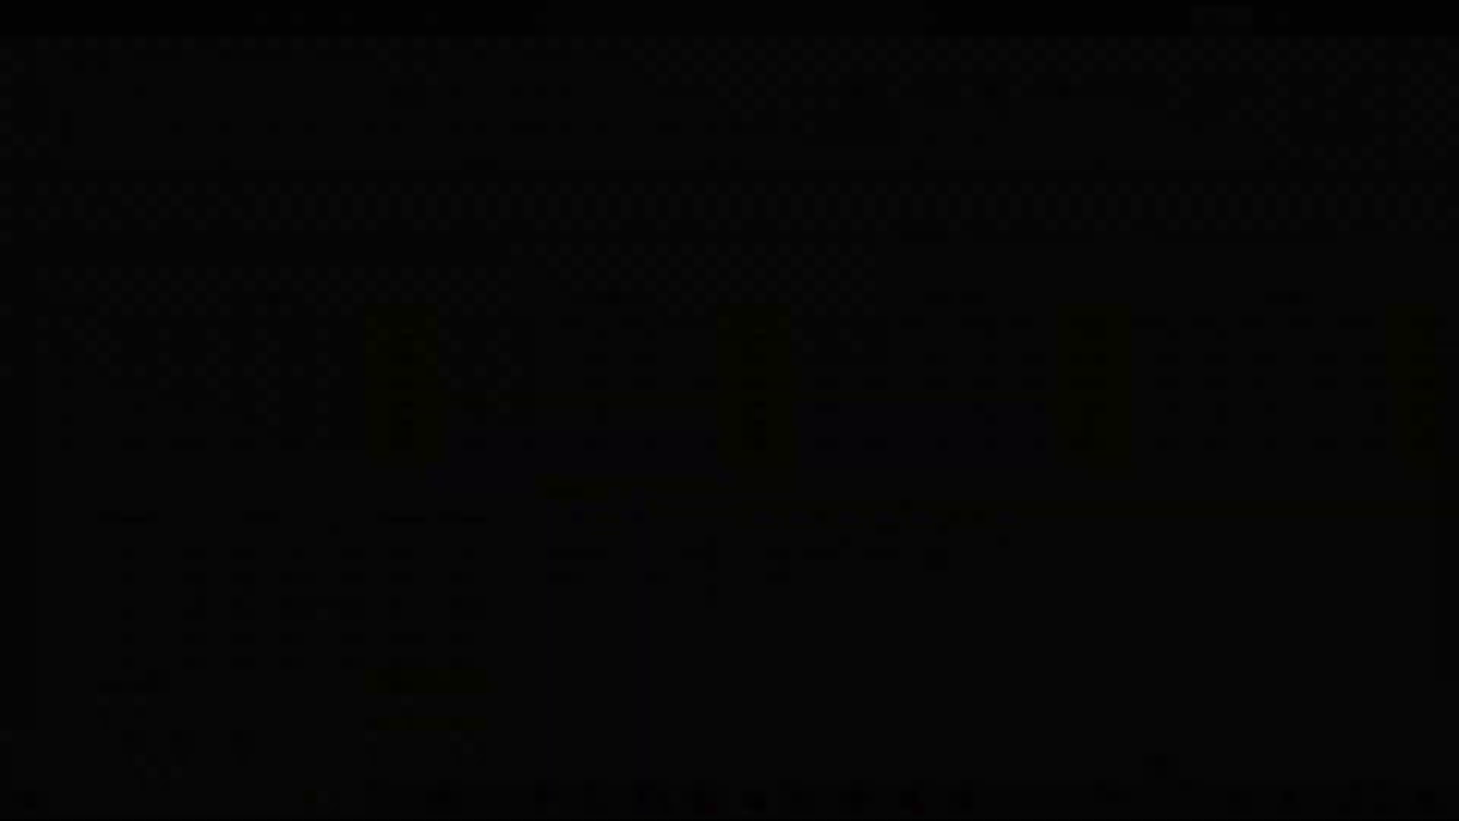
left_click(995, 594)
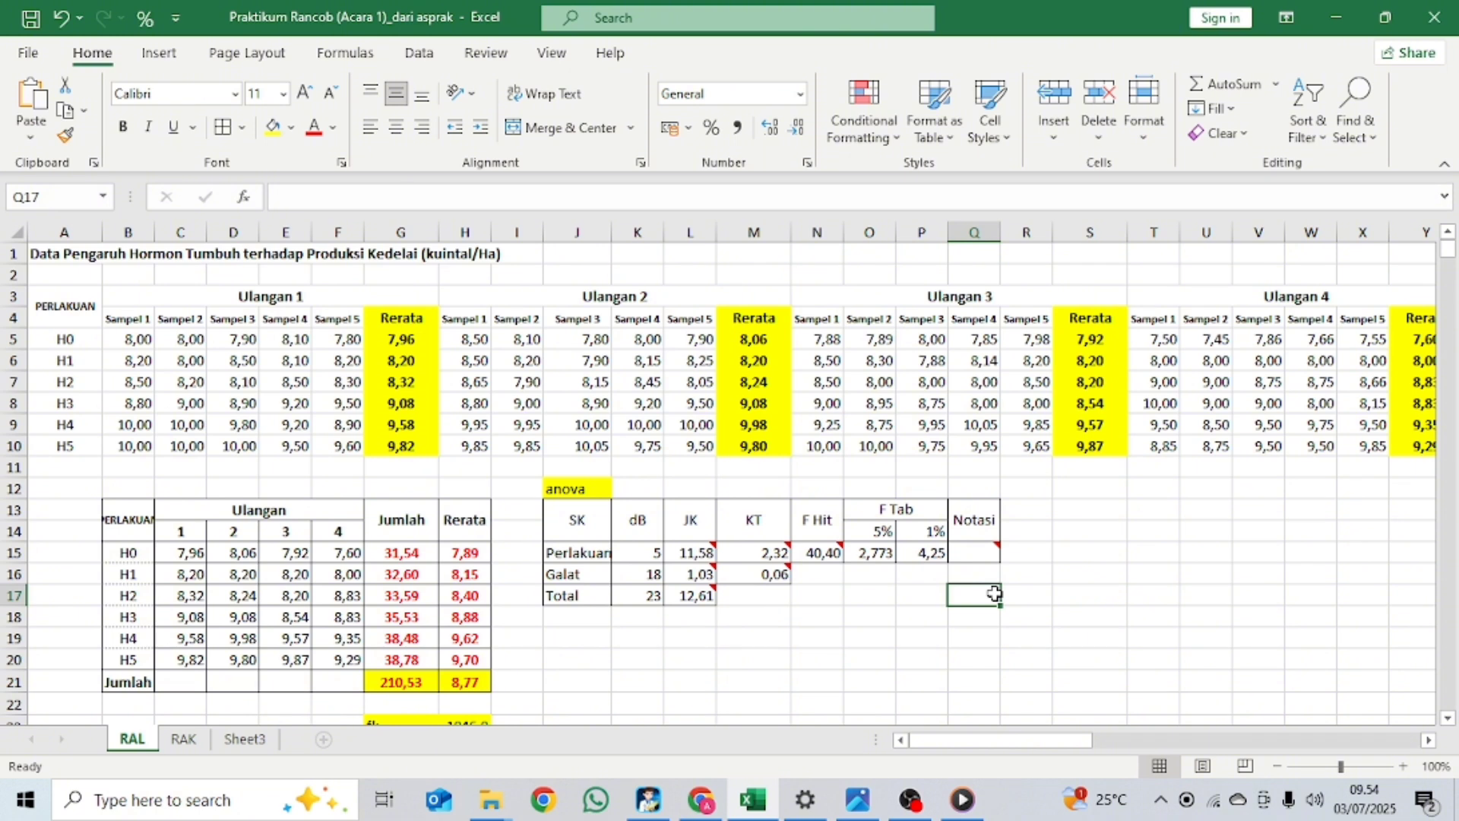
Step: Paste the nested IF formula returning "**", "*" or "ns" into Notasi cell Q15 and point its first condition to N15>=P15
left_click(978, 552)
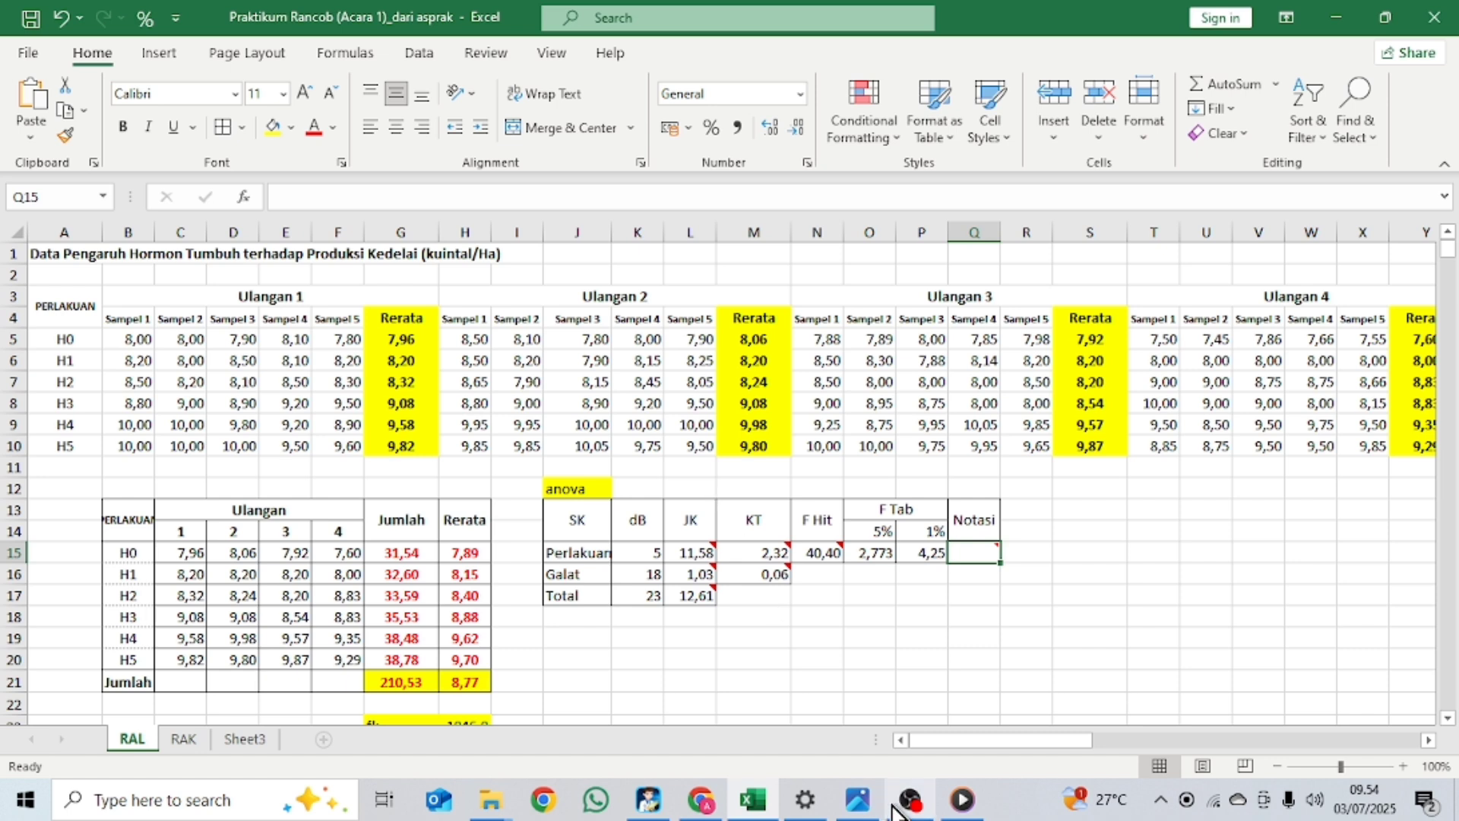
mouse_move(971, 555)
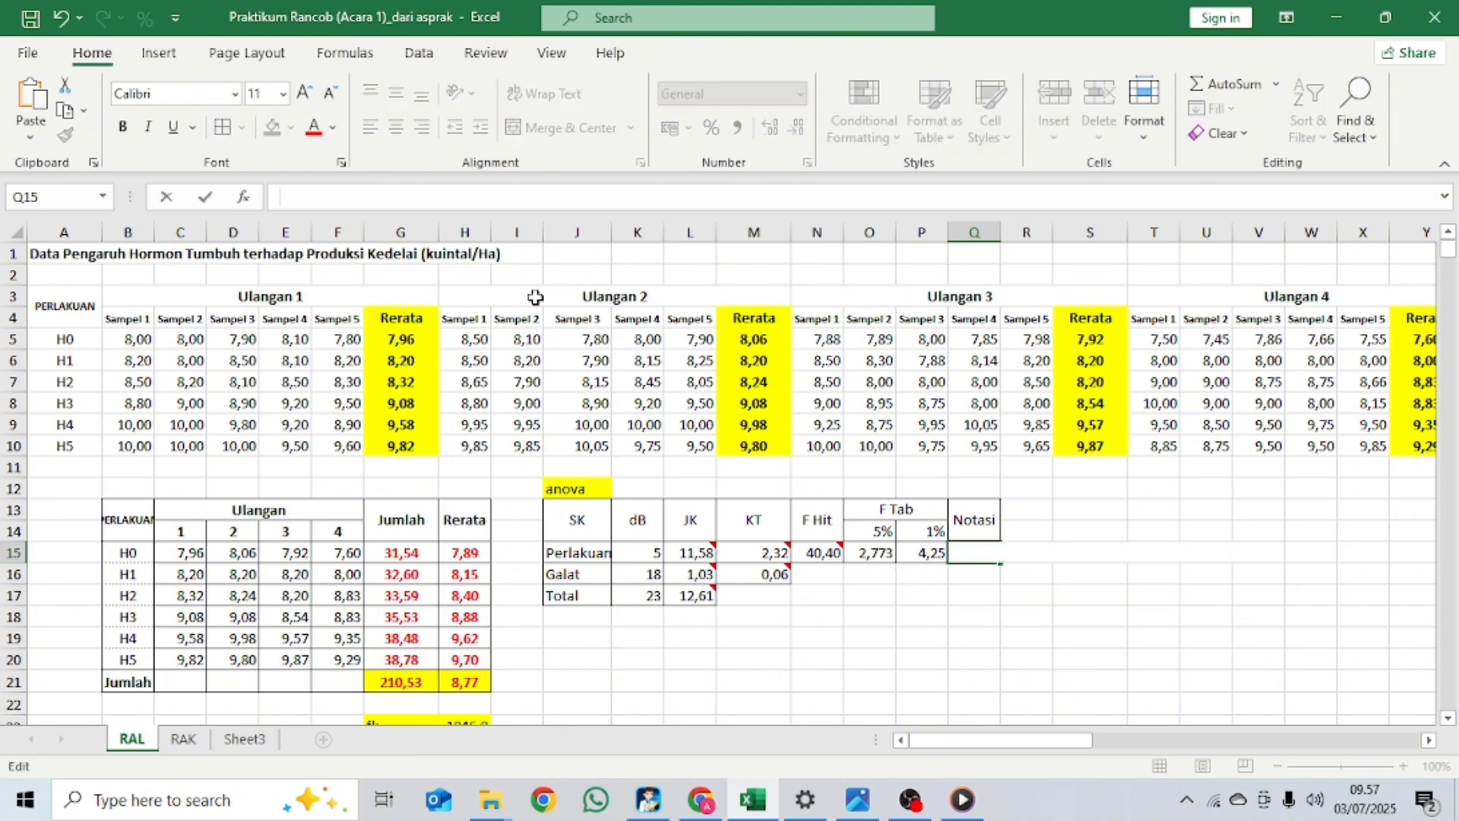
key("ctrl+v")
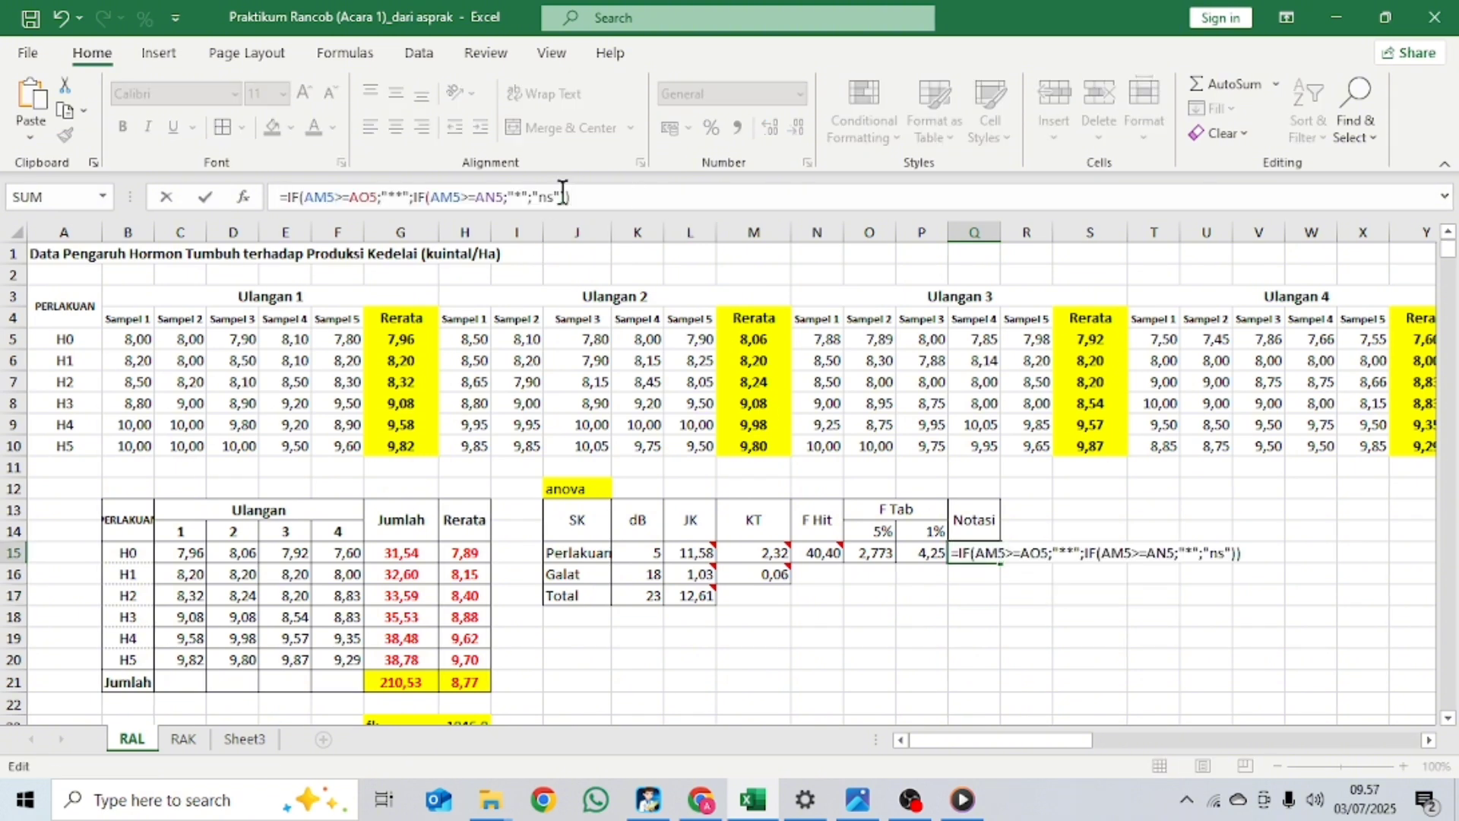
left_click(334, 197)
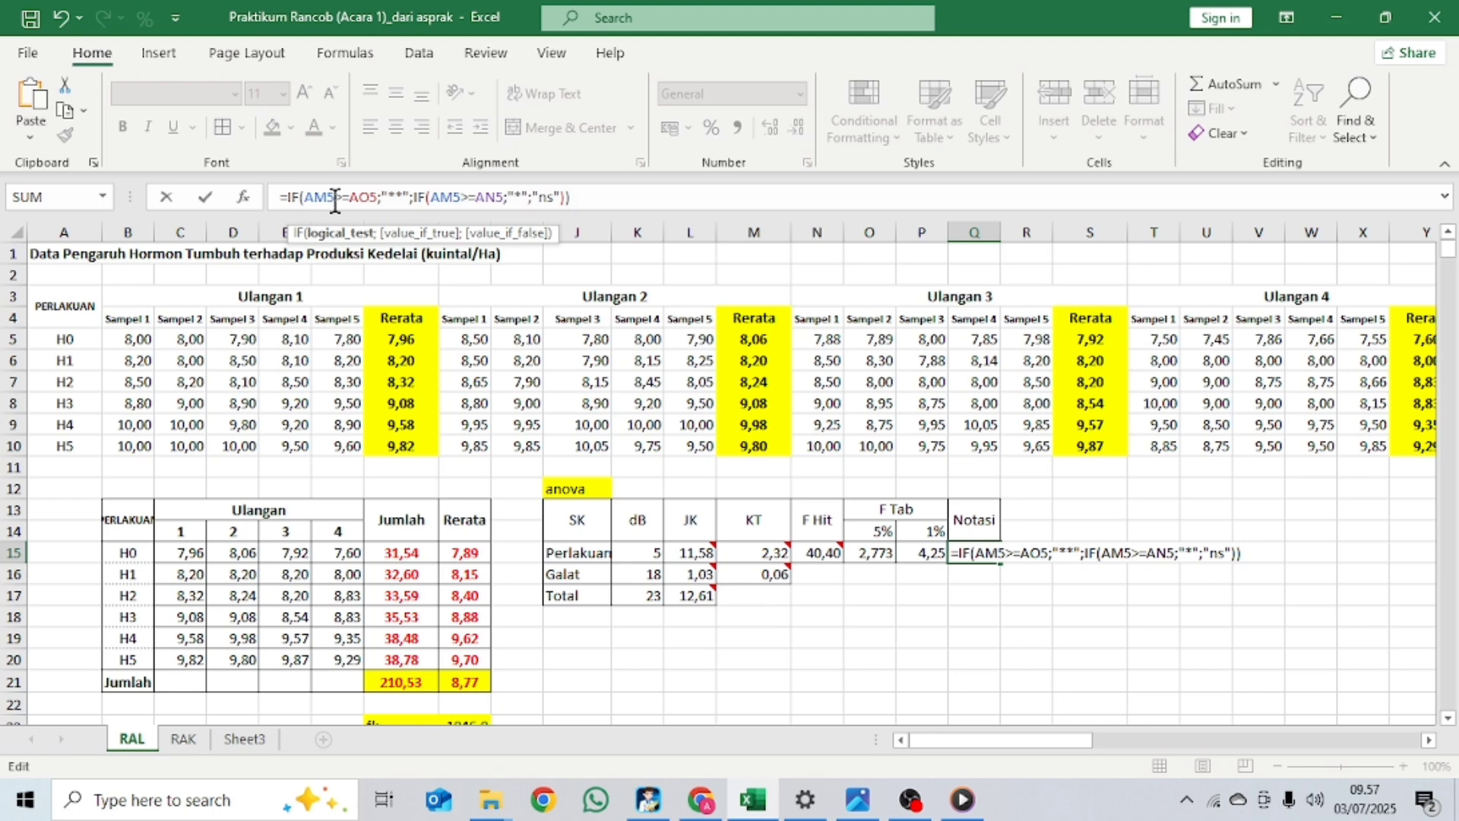
double_click(335, 197)
left_click(828, 551)
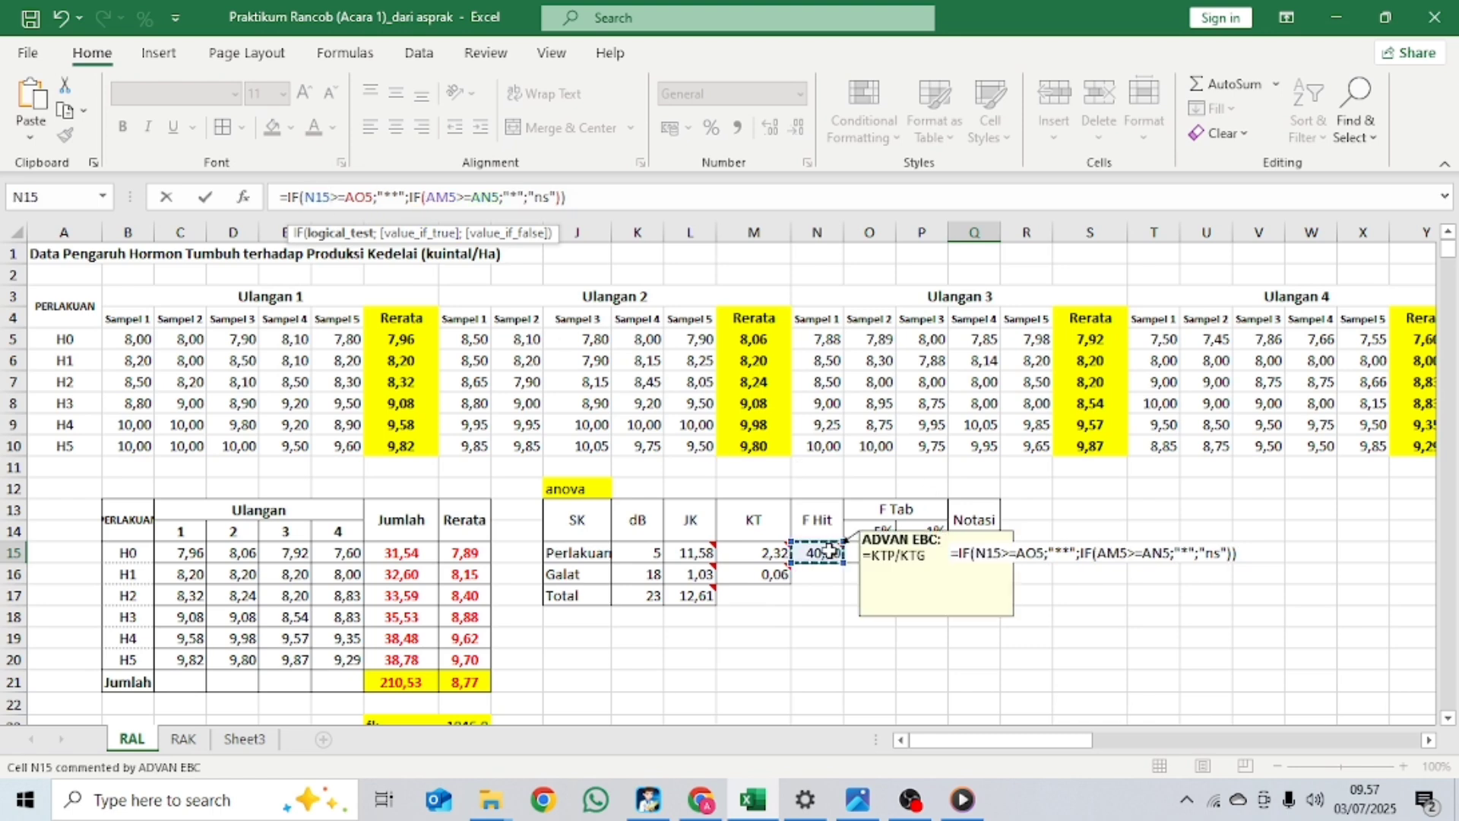
left_click(371, 197)
double_click(372, 197)
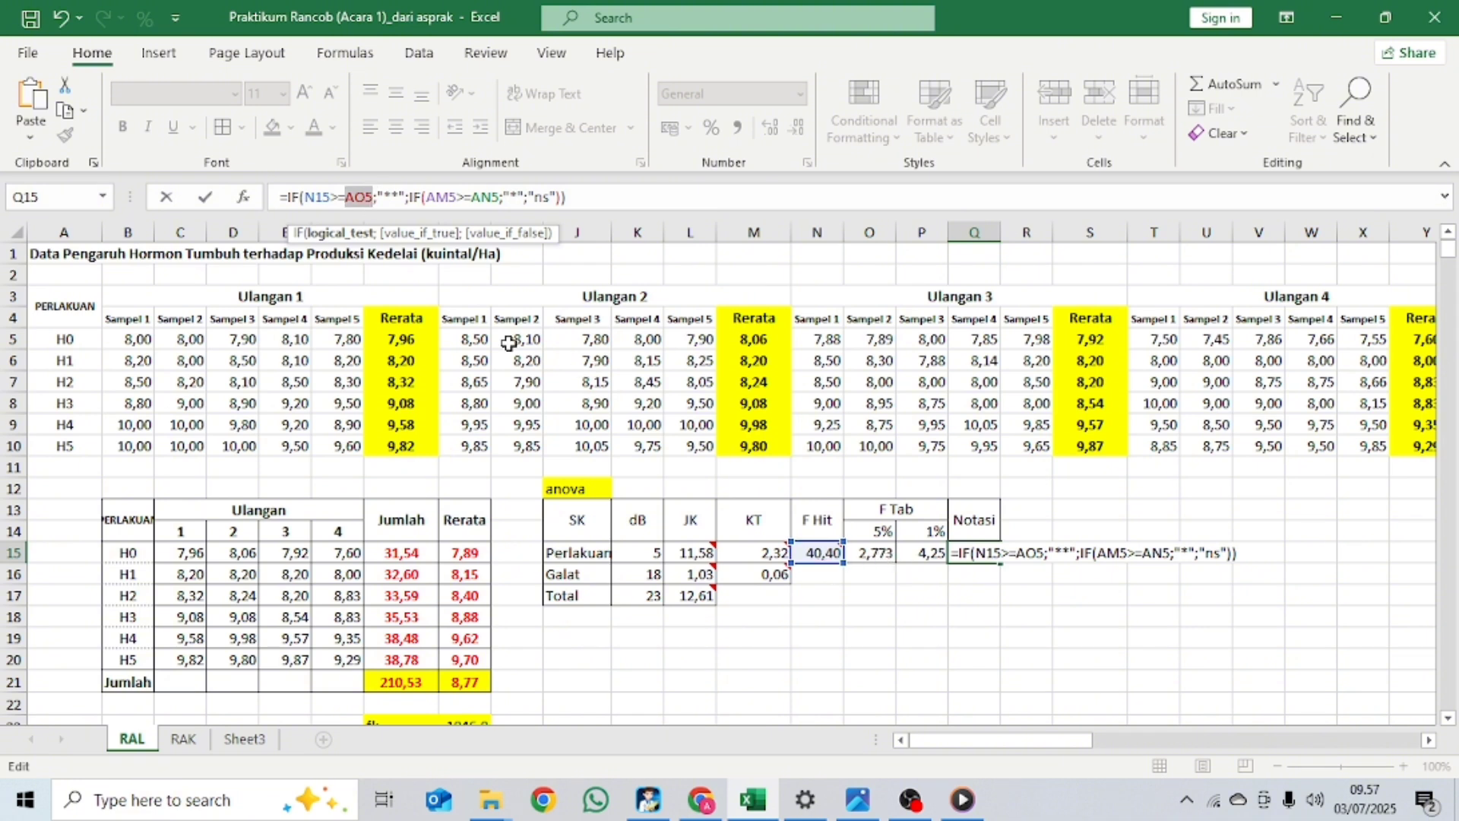
left_click(929, 555)
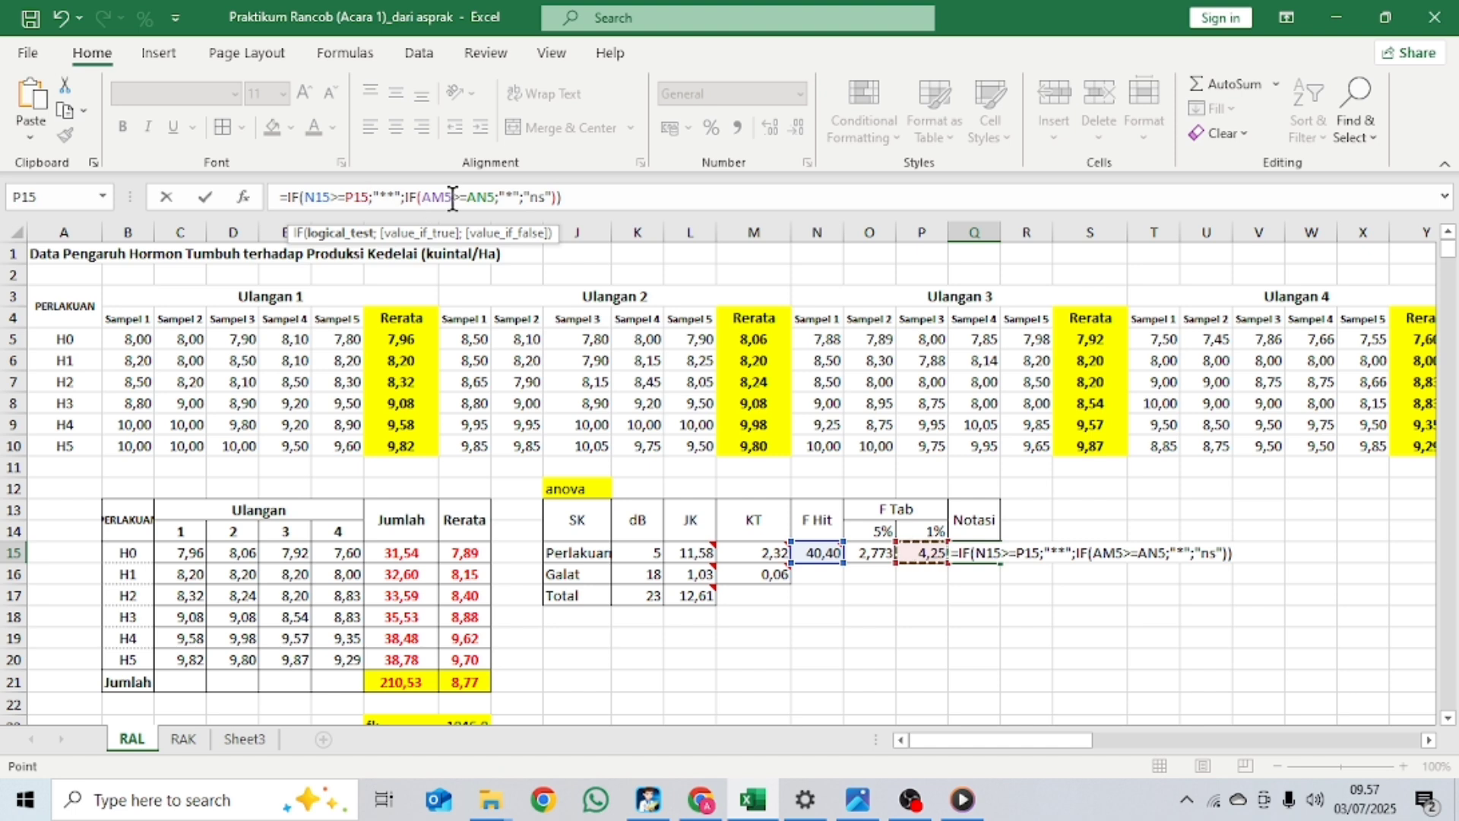
Step: Point the second condition of the Notasi formula to N15>=O15, completing =IF(N15>=P15;"**";IF(N15>=O15;"*";"ns")) in cell Q15
left_click(452, 198)
double_click(441, 198)
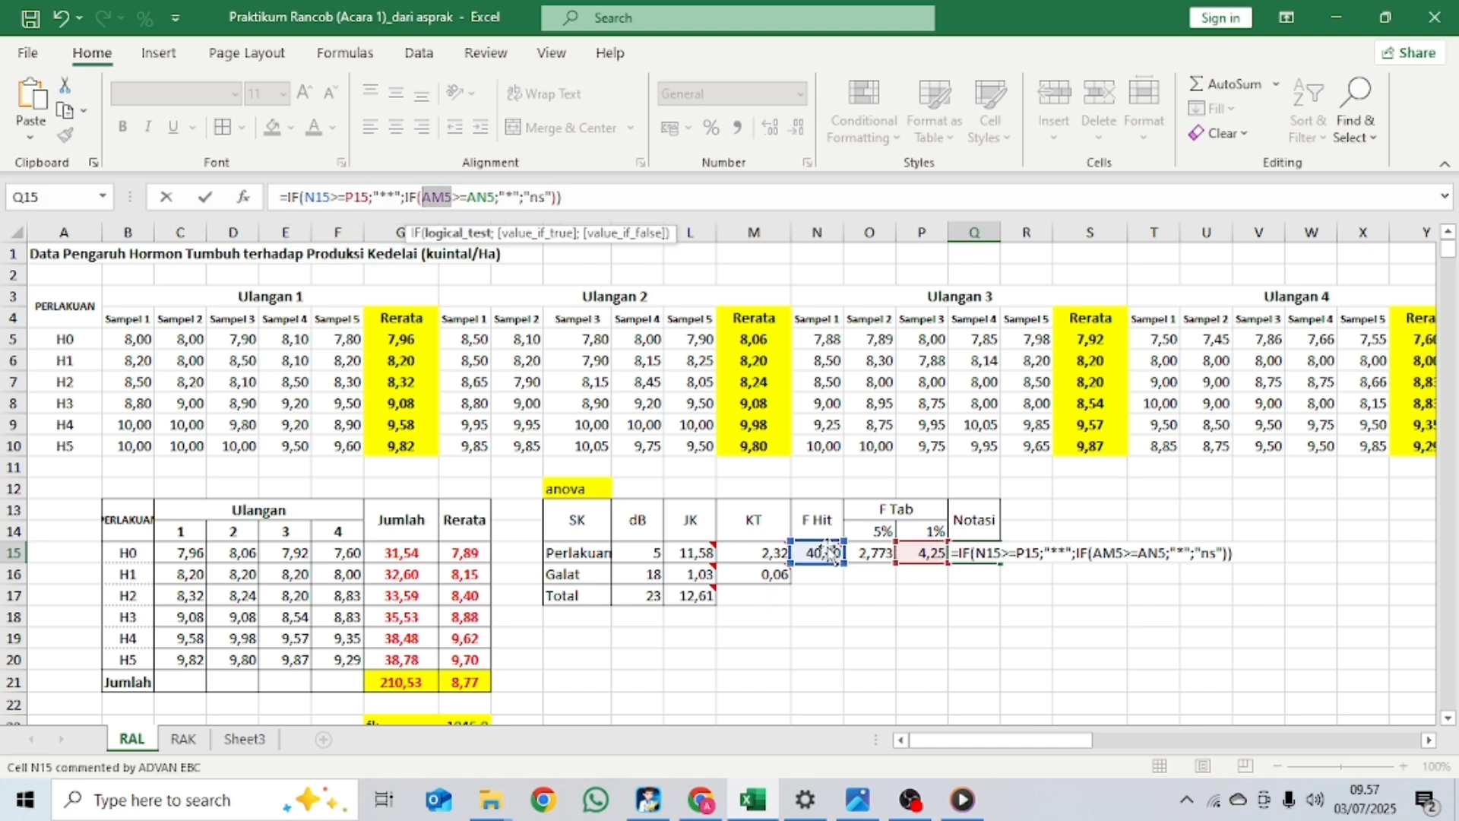
left_click(821, 553)
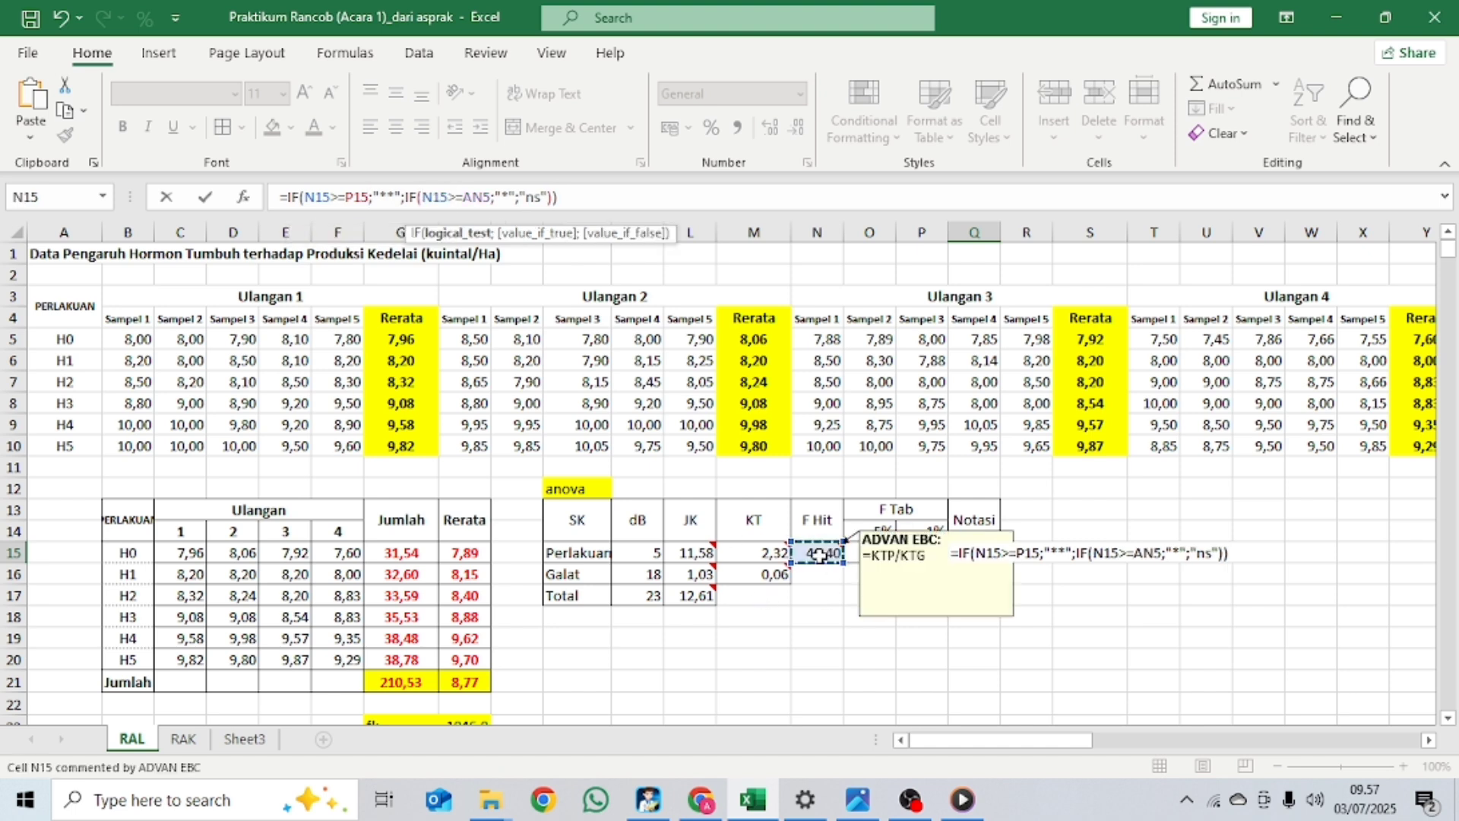
left_click(492, 197)
double_click(492, 196)
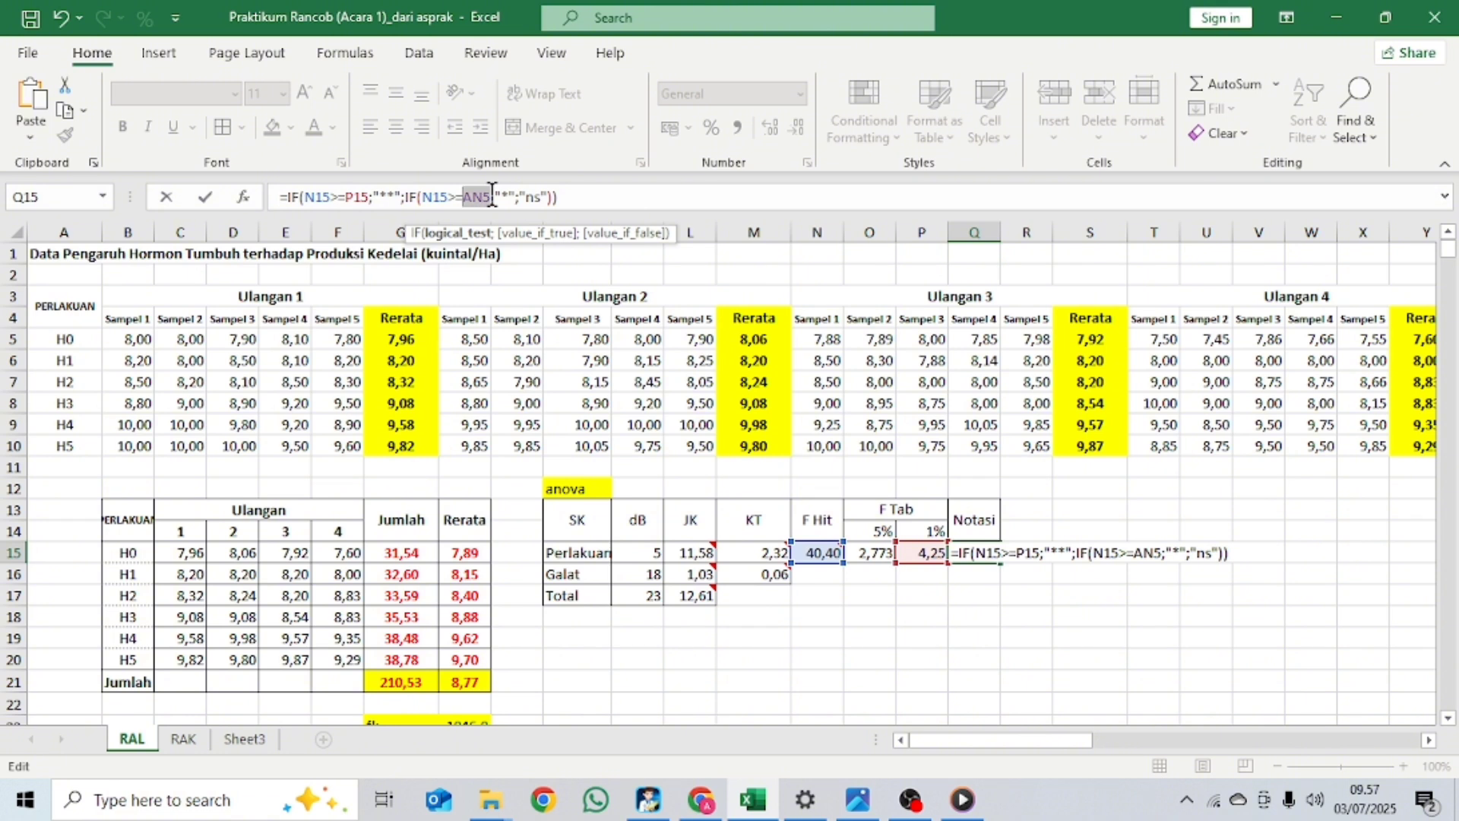
left_click(885, 555)
key("ctrl+Return")
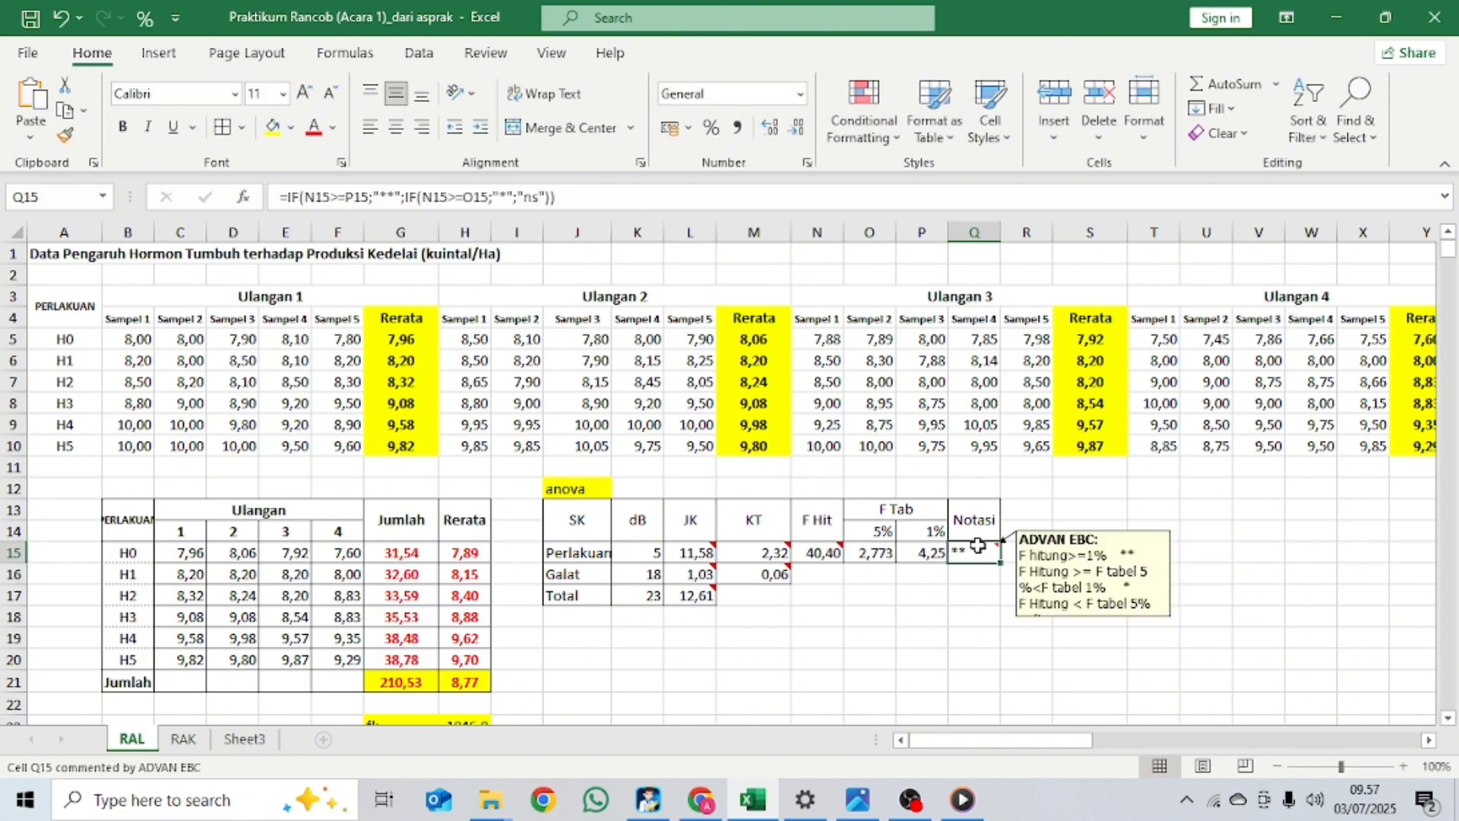
double_click(971, 554)
key("Return")
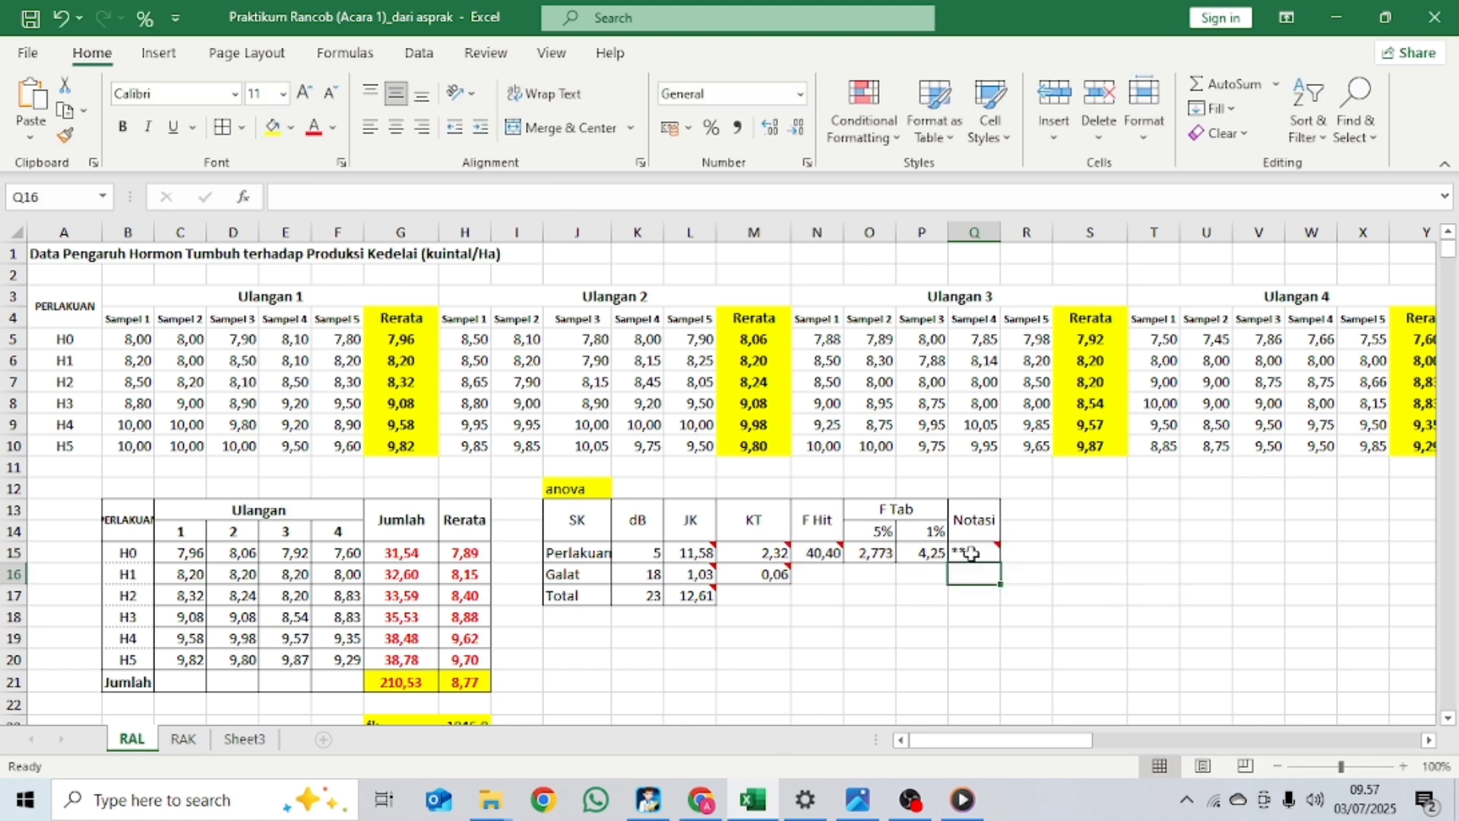
left_click(913, 652)
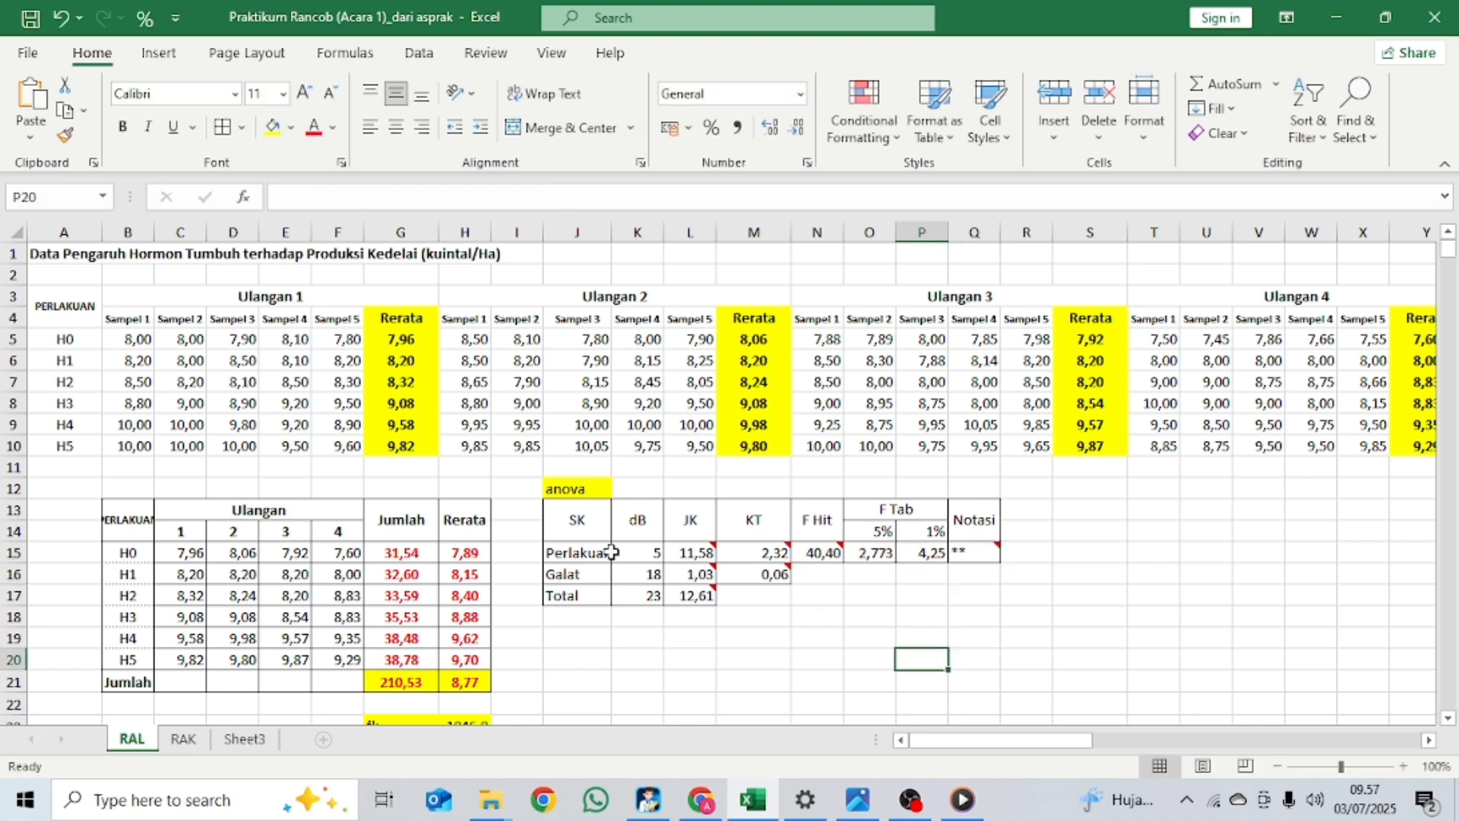
left_click_drag(562, 484, 1035, 595)
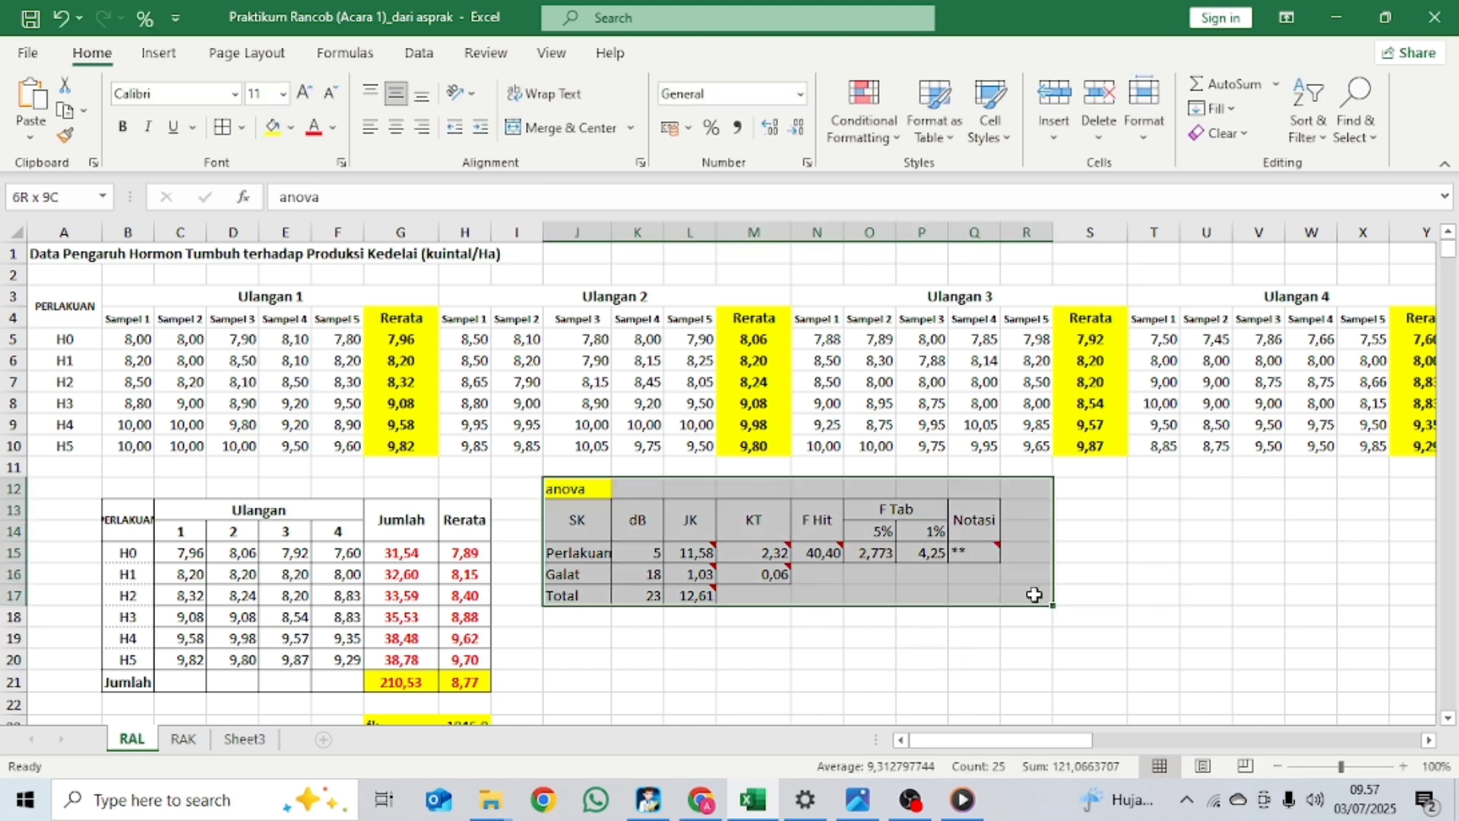
left_click(959, 663)
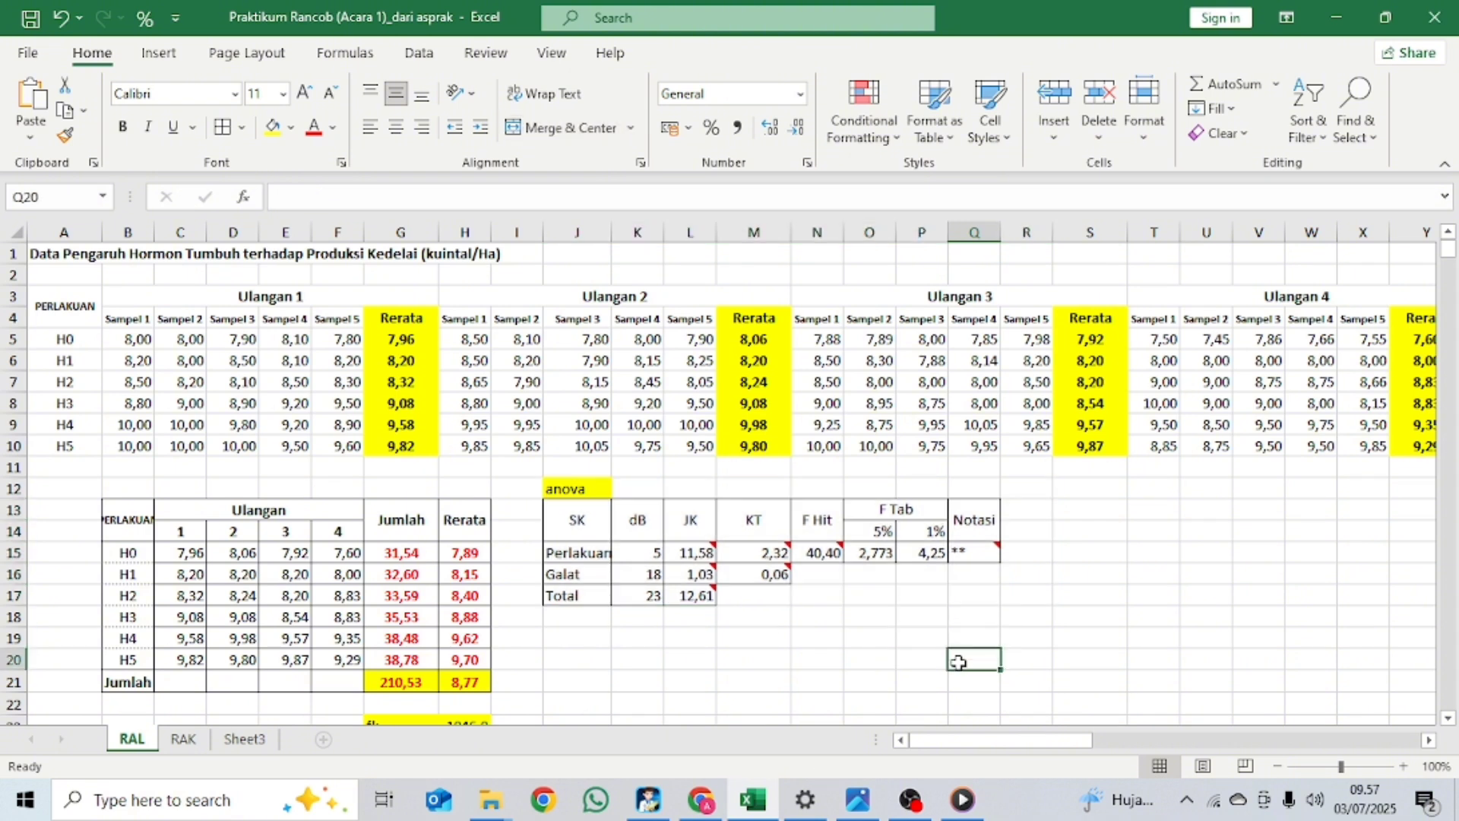